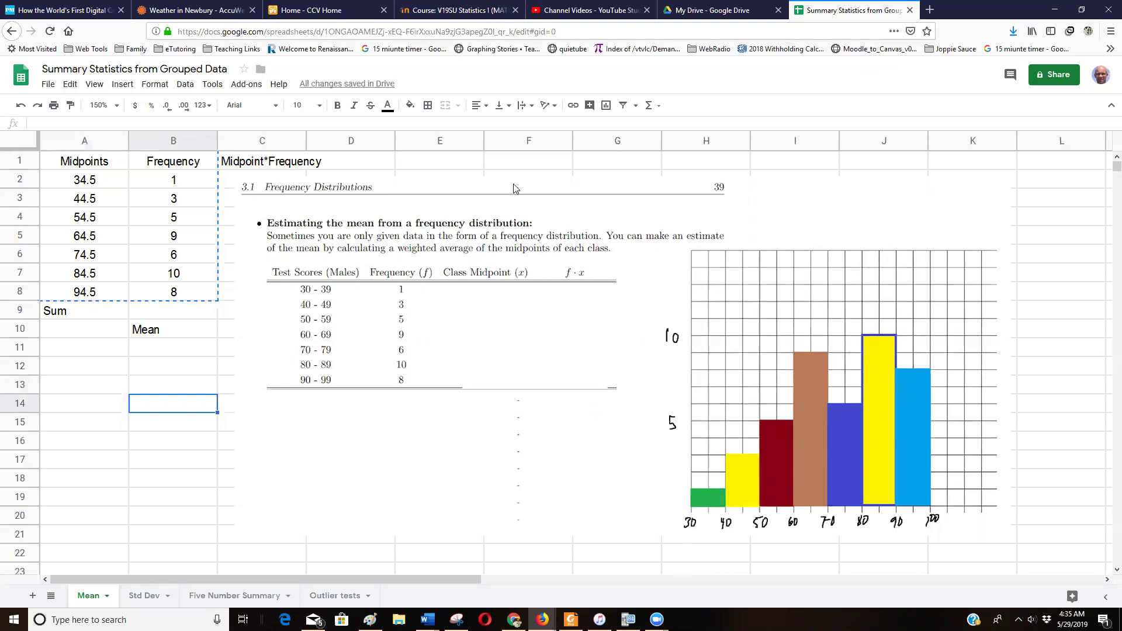
# Move the textbook page image to the edge of column D at row 1, clear of the table in columns A to C
pyautogui.click(451, 193)
pyautogui.moveTo(451, 187); pyautogui.dragTo(227, 472)
pyautogui.click(276, 348)
pyautogui.click(277, 316)
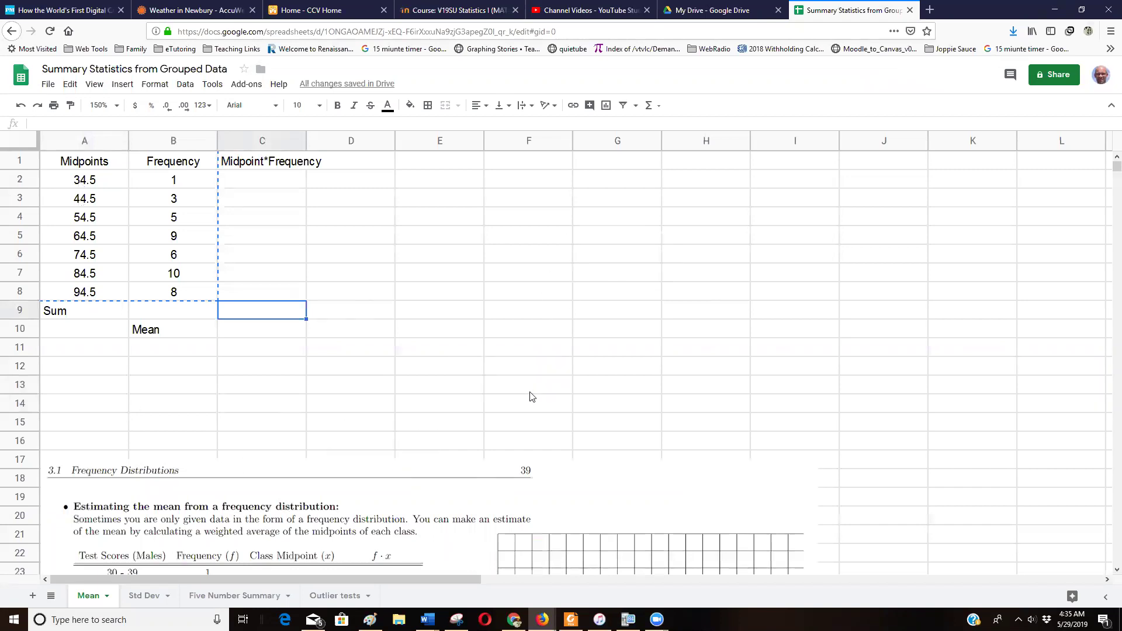
pyautogui.click(400, 488)
pyautogui.moveTo(401, 489); pyautogui.dragTo(727, 104)
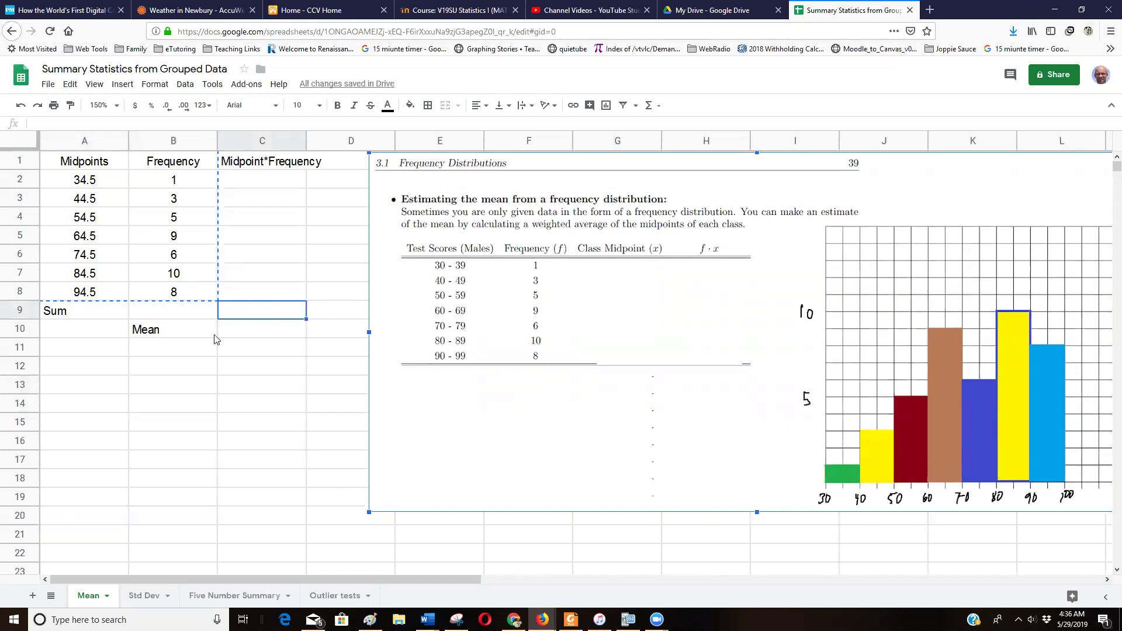
pyautogui.click(247, 178)
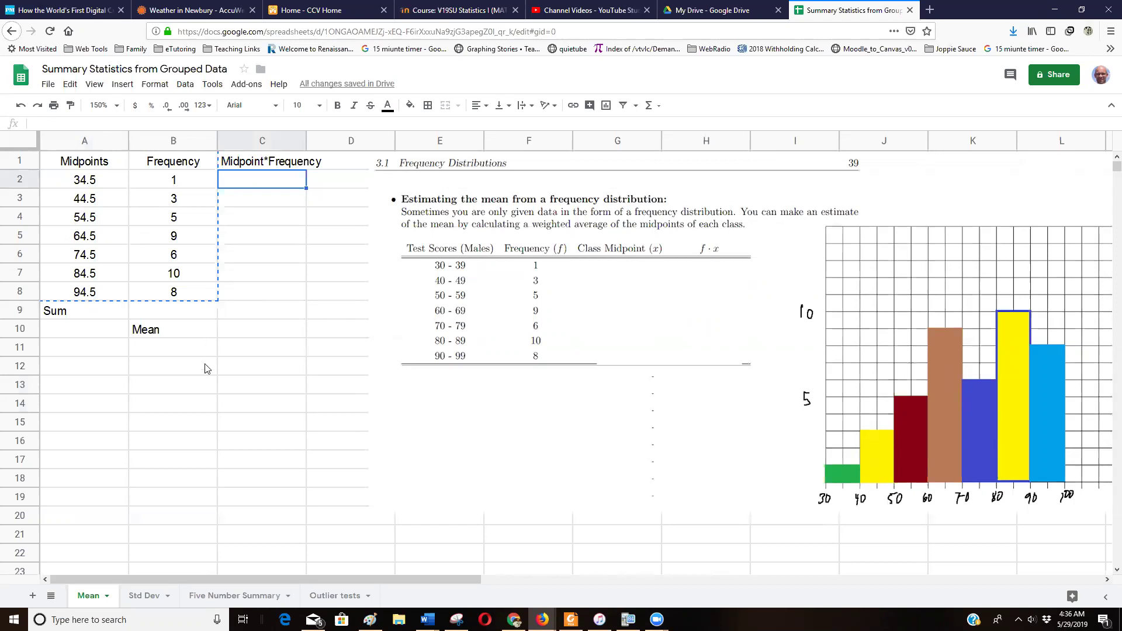
# List the individual scores down C12:C17: 34.5 once, 44.5 three times and 54.5 twice
pyautogui.click(243, 369)
pyautogui.write('3.')
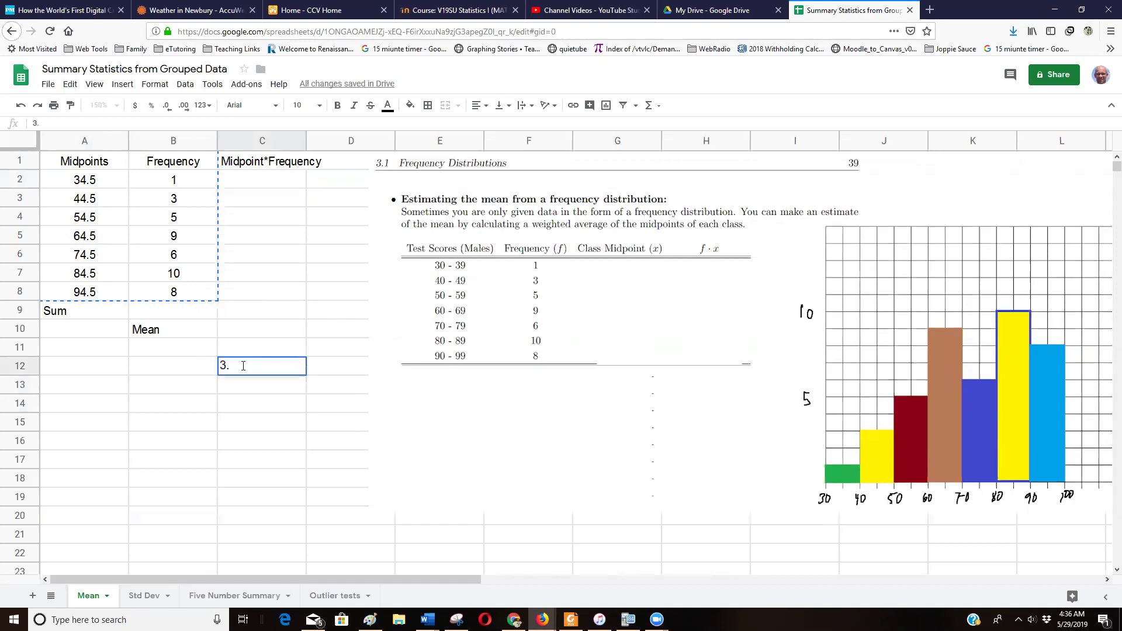
pyautogui.write('45')
pyautogui.press('BackSpace')
pyautogui.press('BackSpace')
pyautogui.press('BackSpace')
pyautogui.write('4.5')
pyautogui.press('Return')
pyautogui.write('44.5')
pyautogui.press('Return')
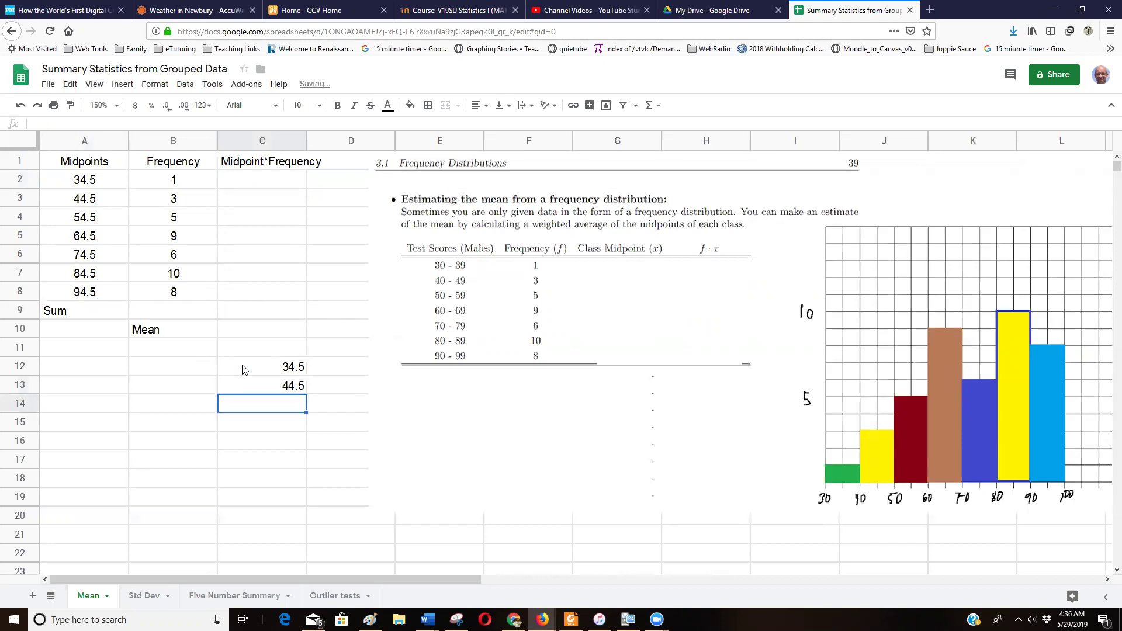
pyautogui.write('44.5')
pyautogui.press('Return')
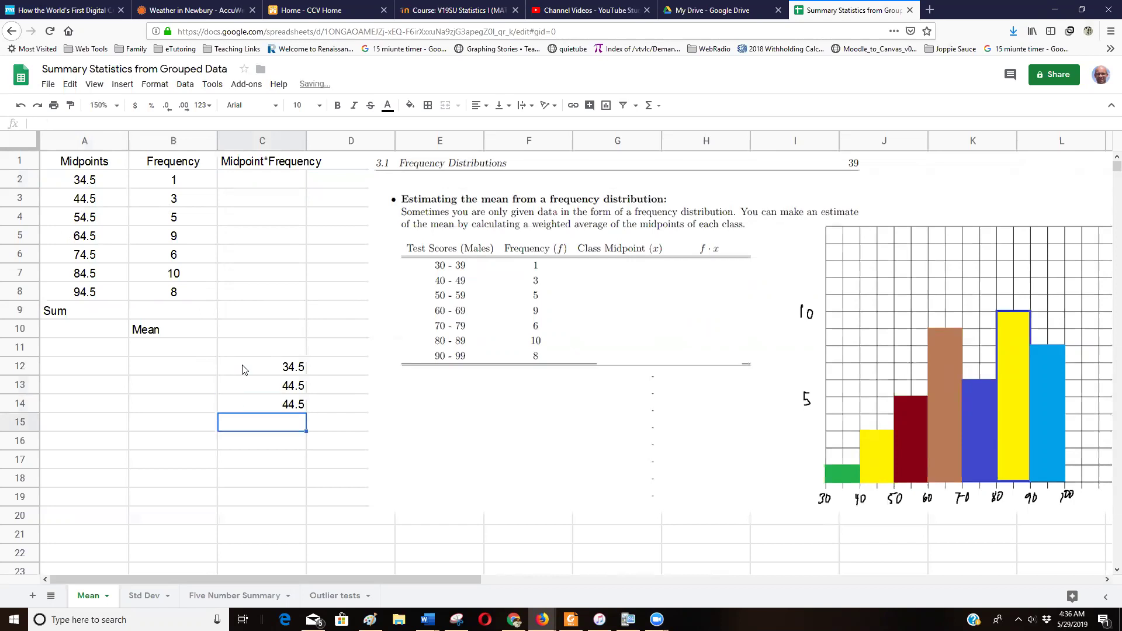
pyautogui.write('44.5')
pyautogui.press('Return')
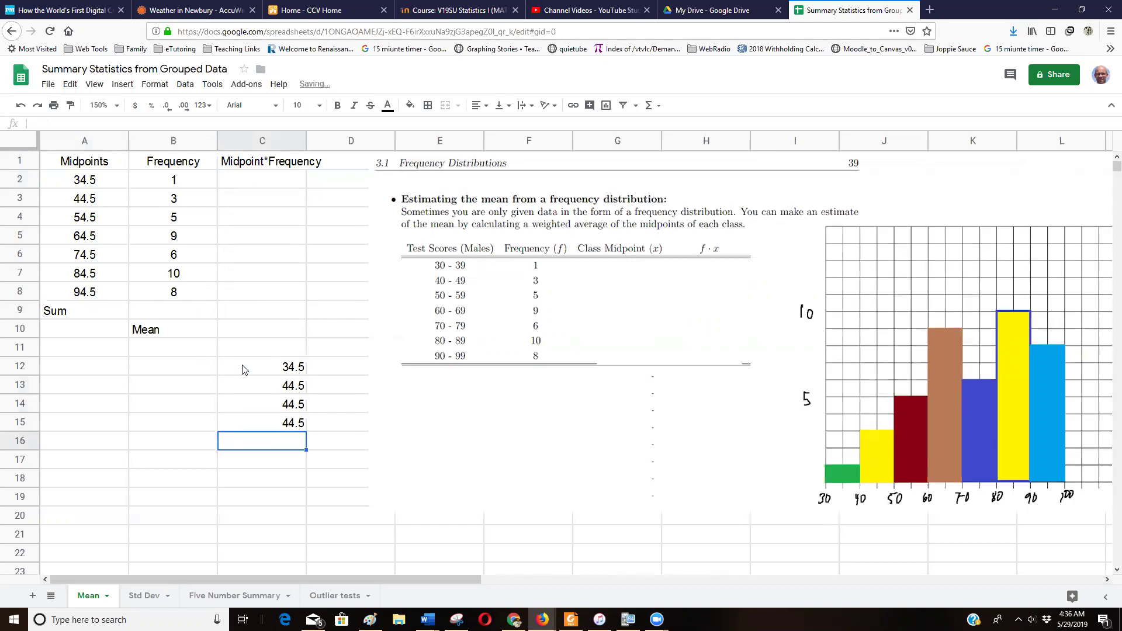
pyautogui.write('54.5')
pyautogui.press('Return')
pyautogui.write('54.5')
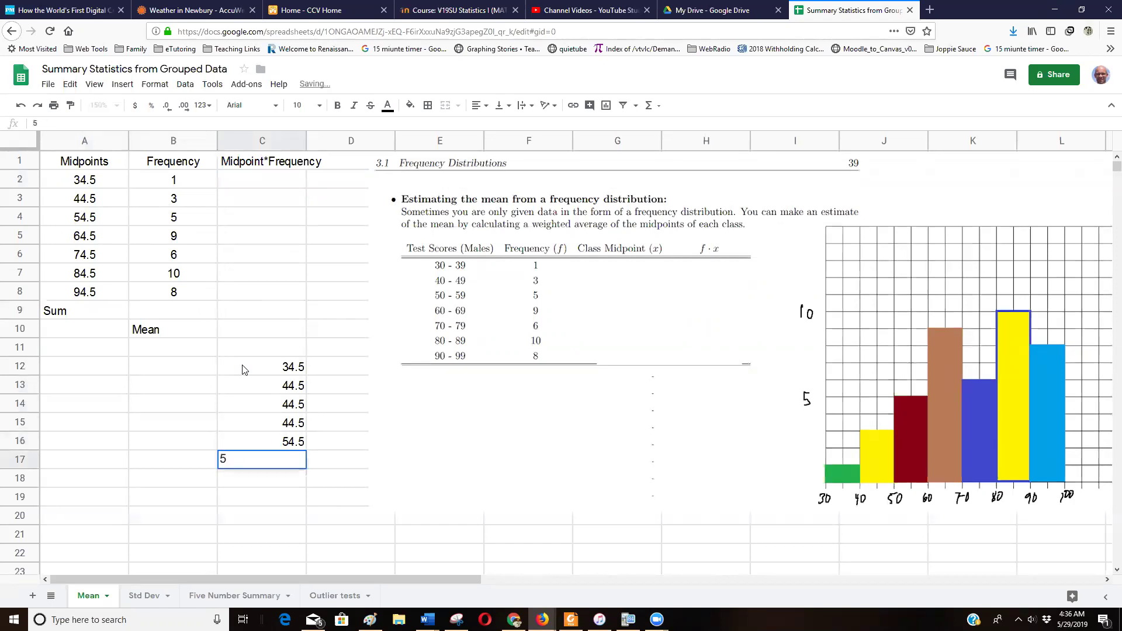
pyautogui.press('Return')
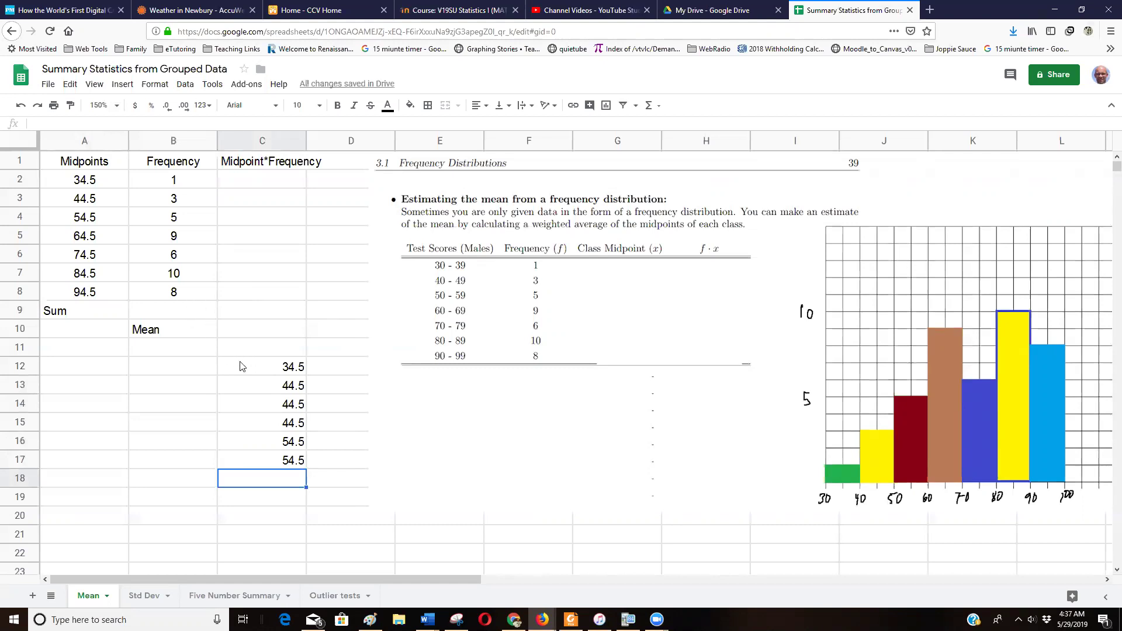
# Clear the listed individual scores from C12:C17
pyautogui.moveTo(254, 367); pyautogui.dragTo(264, 456)
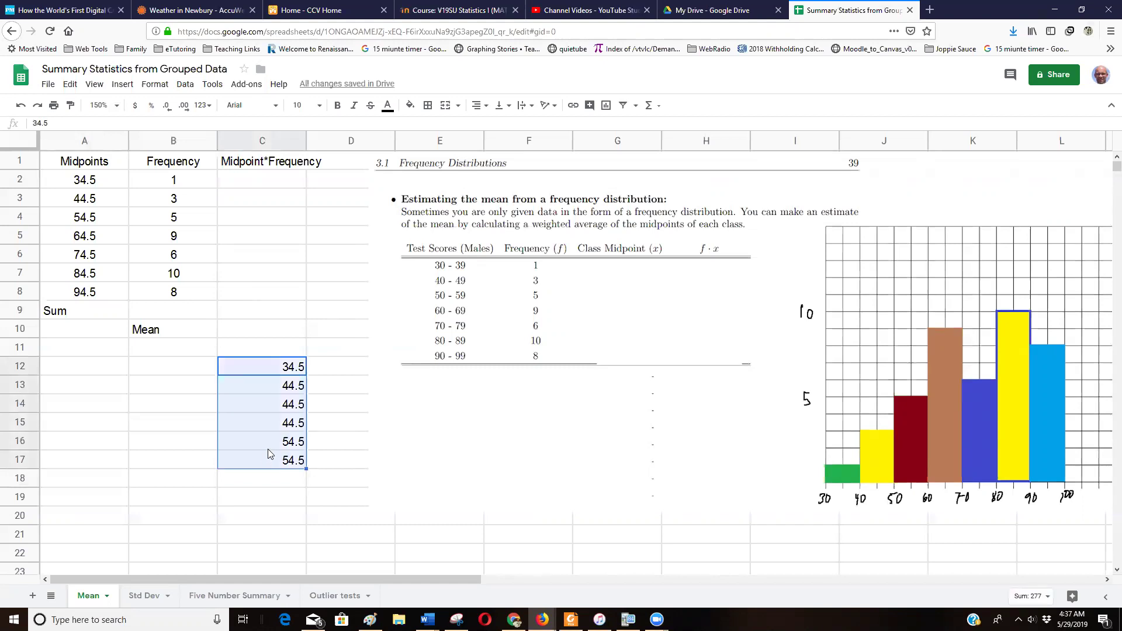
pyautogui.press('Delete')
pyautogui.click(336, 445)
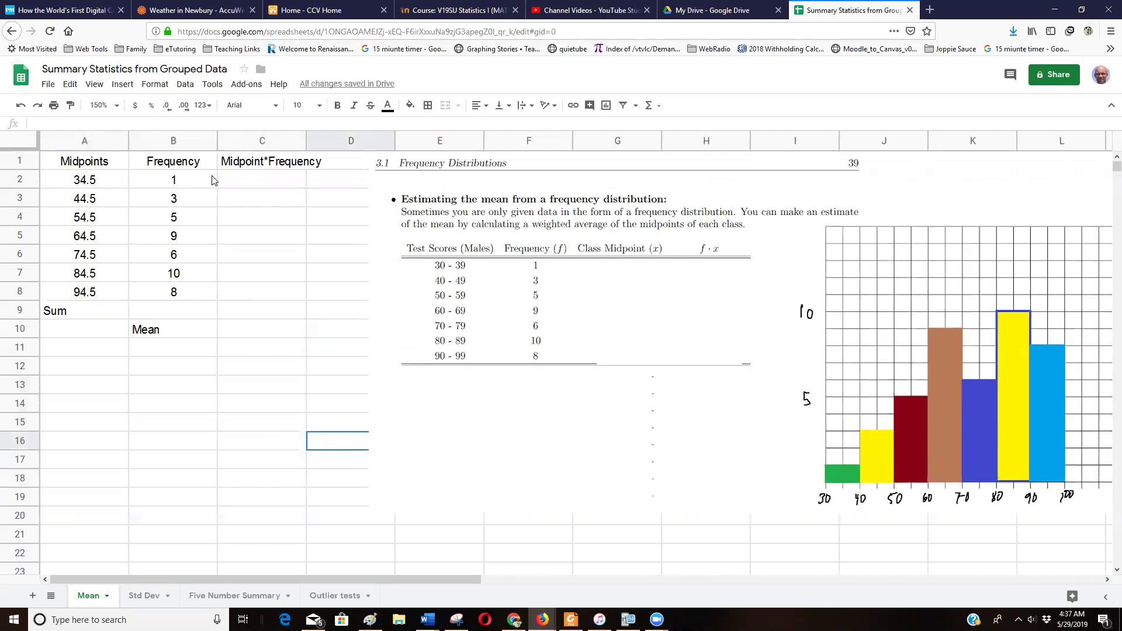
# Multiply midpoint by frequency with the formula =A2*B2 in C2 and fill it down through C8
pyautogui.click(254, 184)
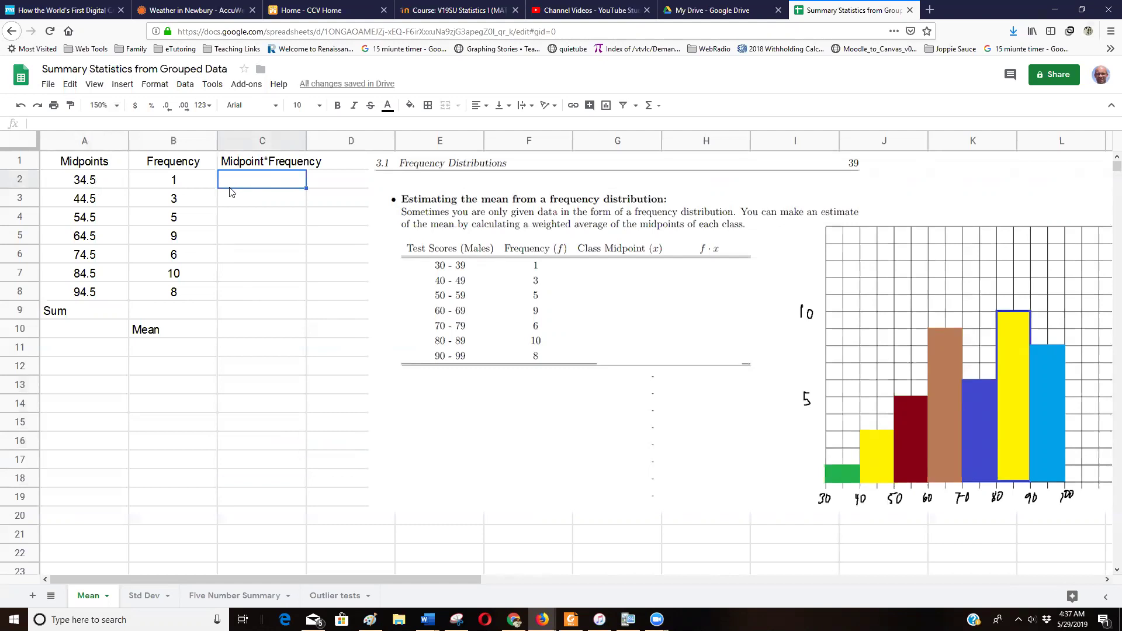
pyautogui.write('=')
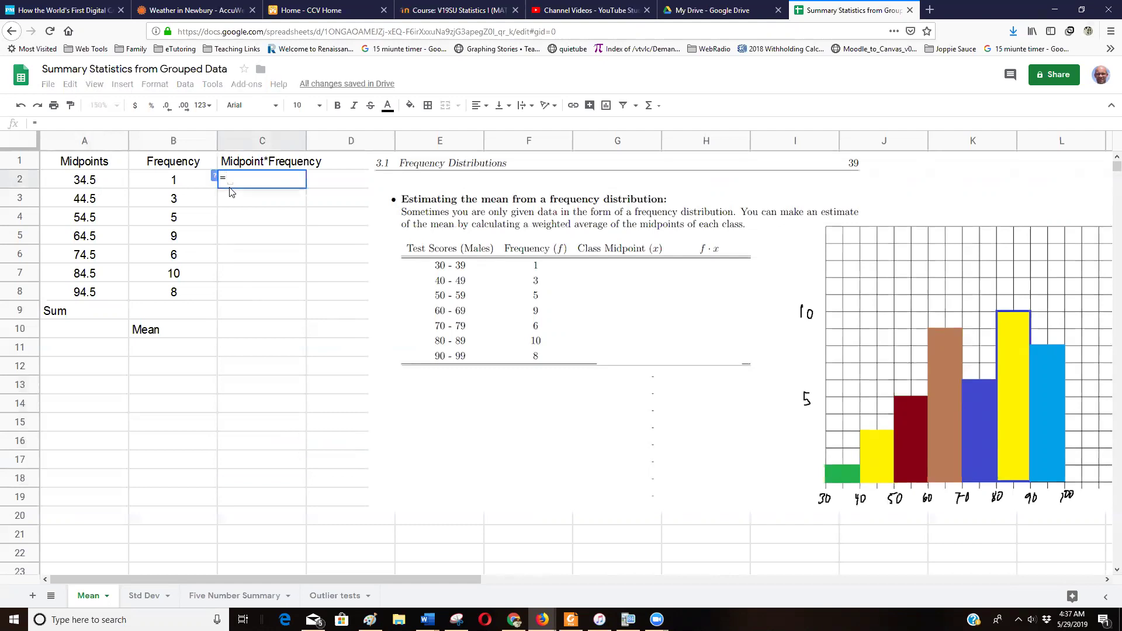
pyautogui.click(73, 191)
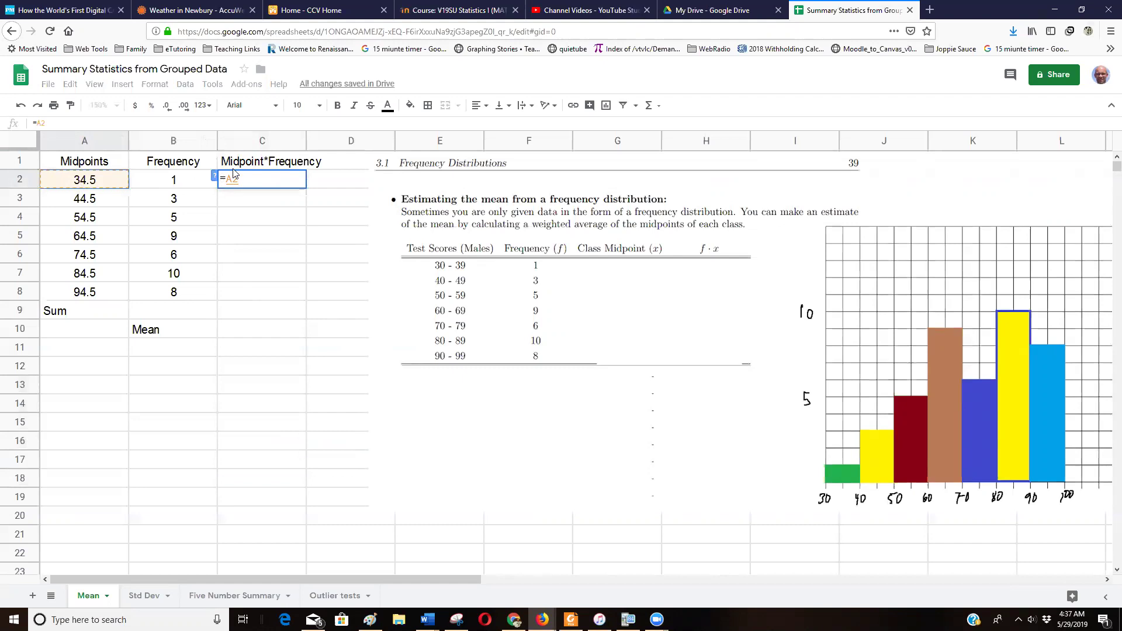
pyautogui.write('*')
pyautogui.click(189, 180)
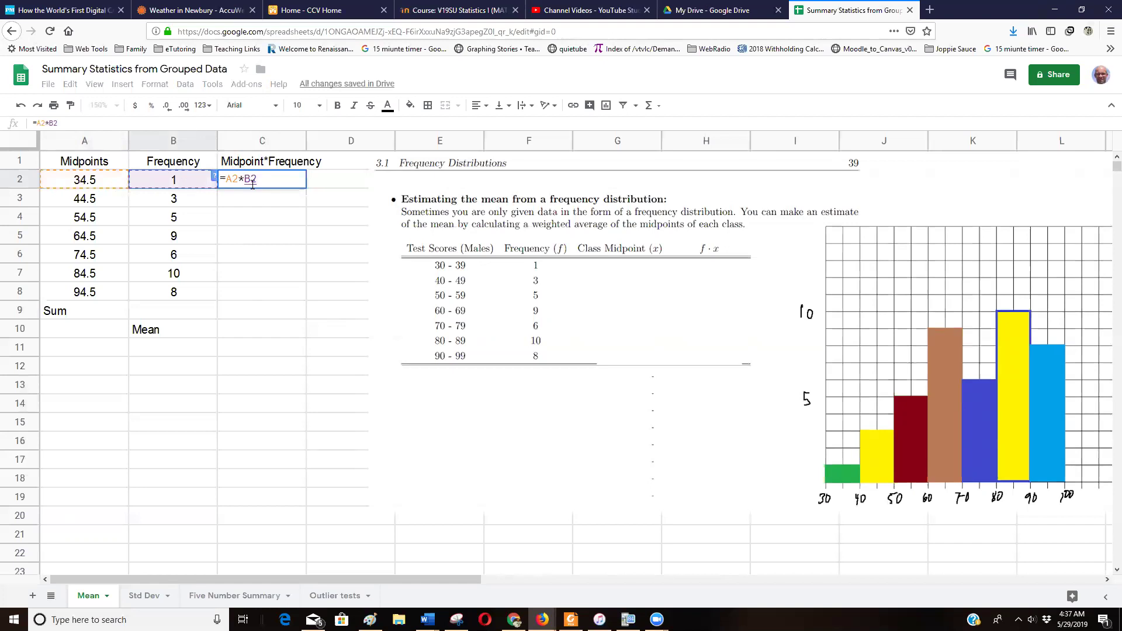
pyautogui.press('Return')
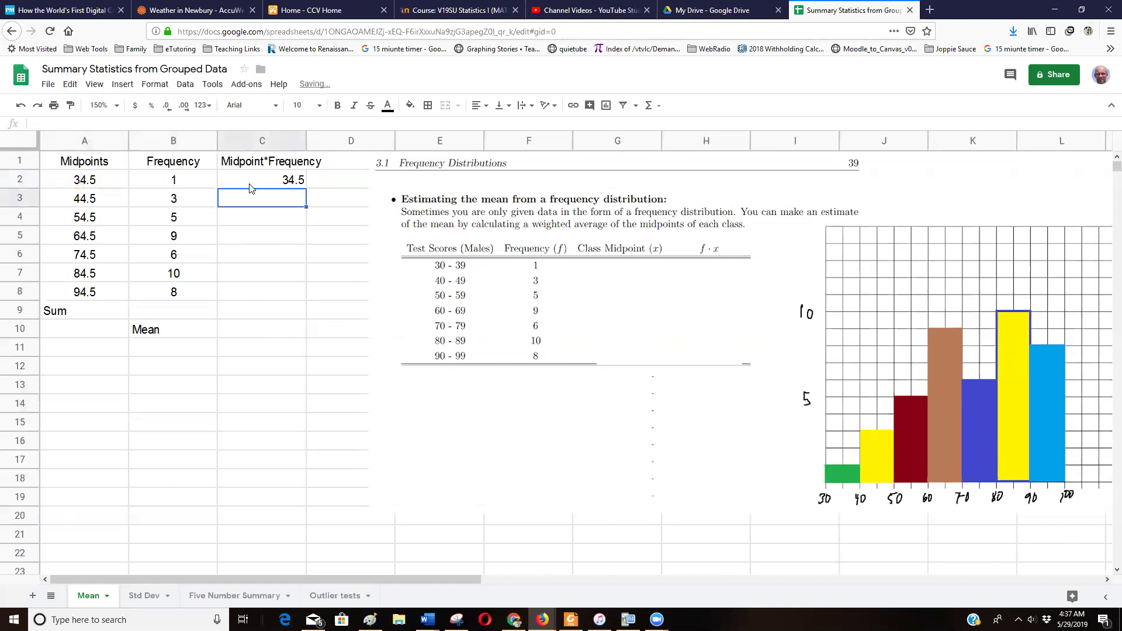
pyautogui.click(268, 184)
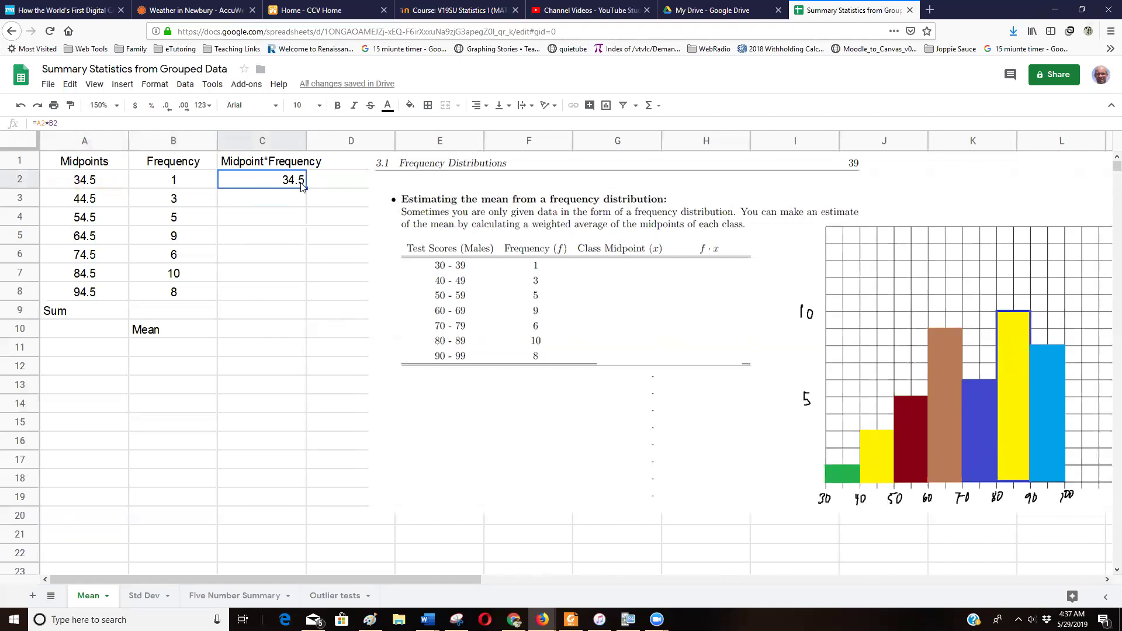
pyautogui.moveTo(306, 188); pyautogui.dragTo(306, 295)
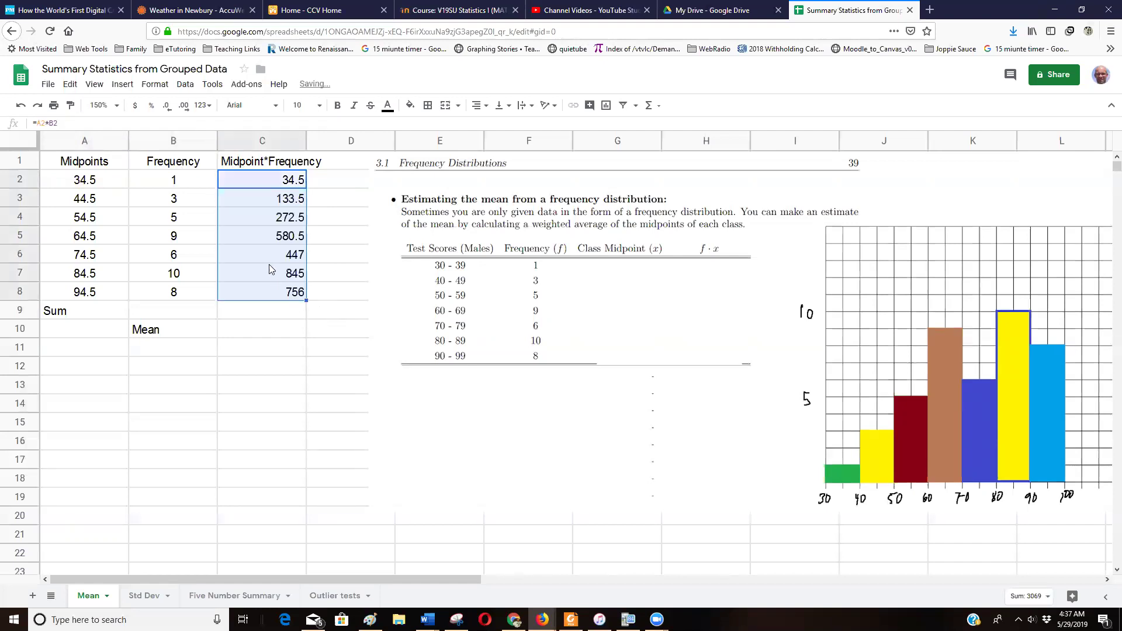
# Inspect the filled formulas in C4, C5 and C8 to check which cells they reference
pyautogui.doubleClick(263, 220)
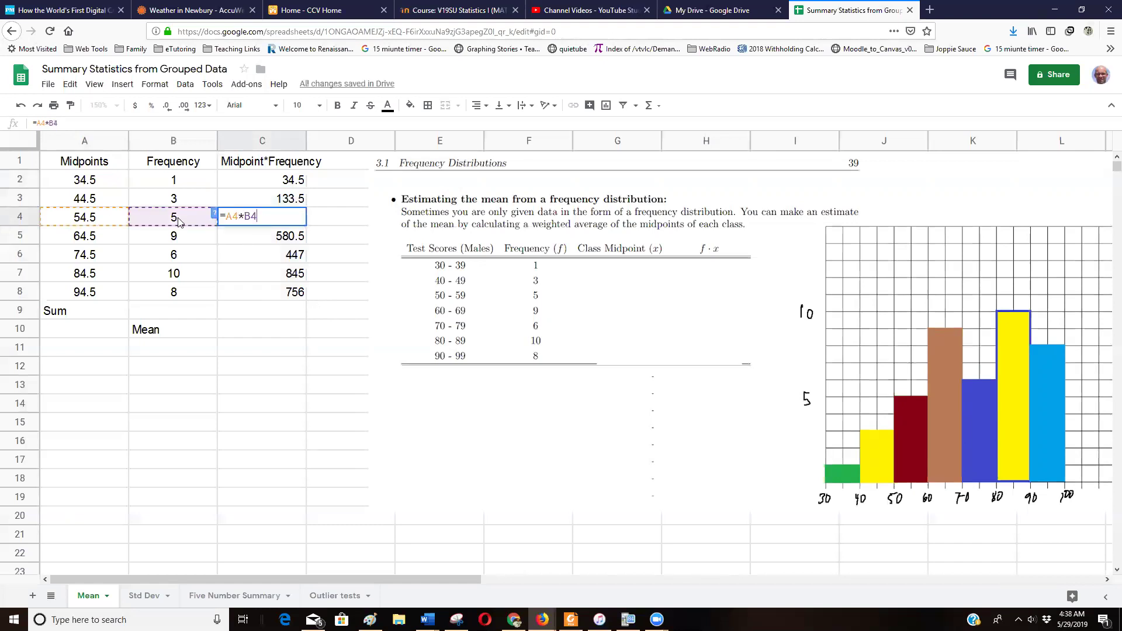
pyautogui.press('Return')
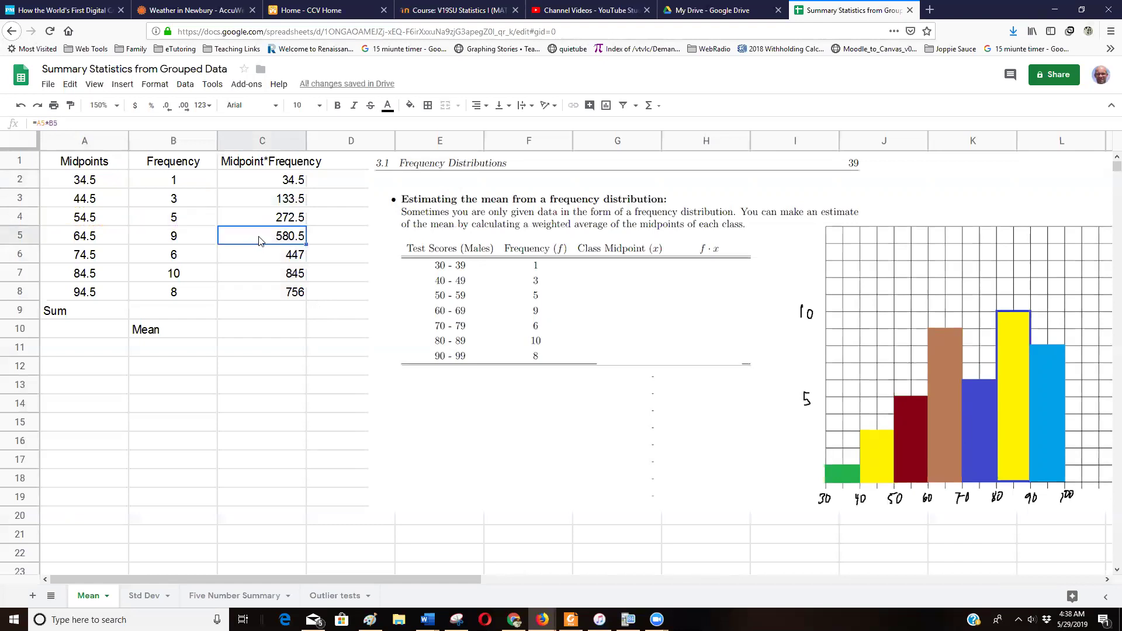
pyautogui.doubleClick(258, 237)
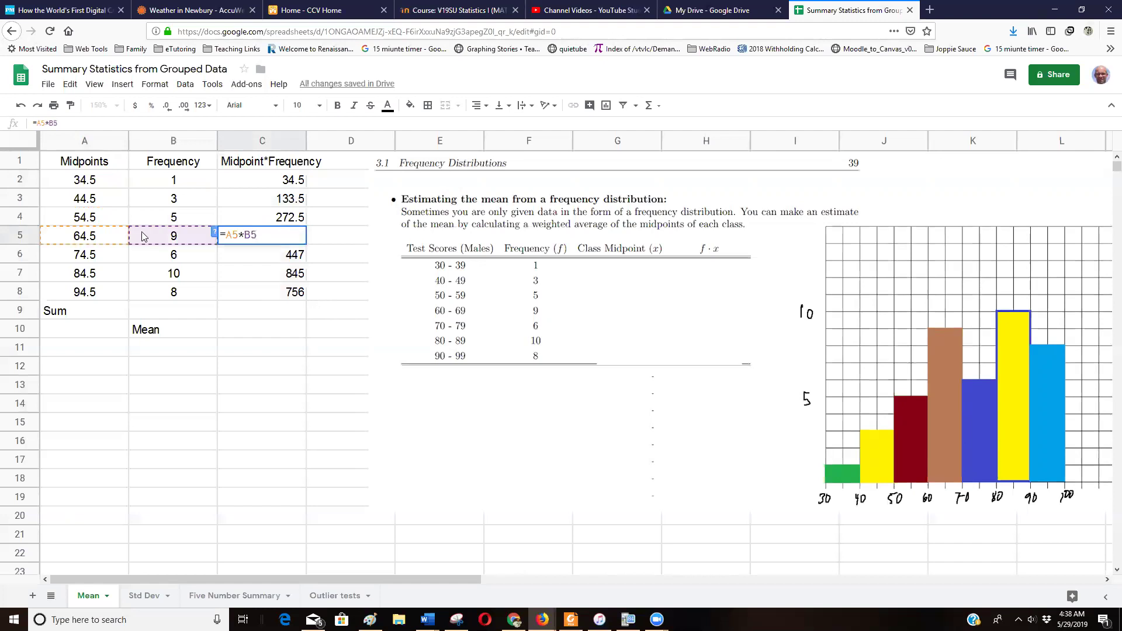
pyautogui.click(269, 294)
pyautogui.doubleClick(269, 293)
pyautogui.press('Return')
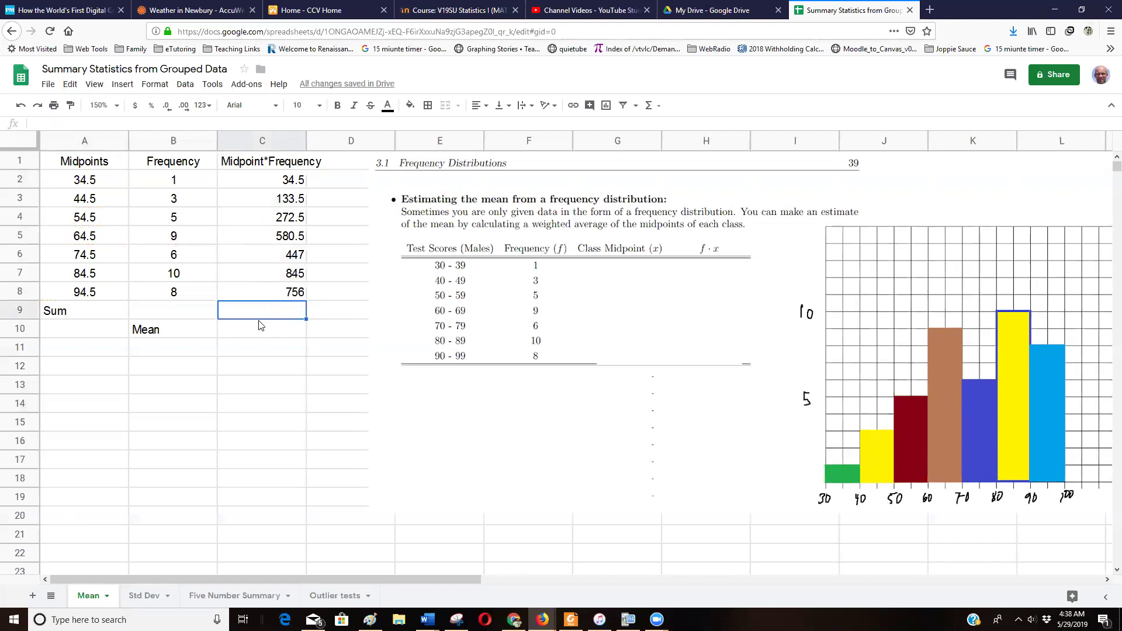
# Total the frequencies in B9 with a SUM formula over B2:B8
pyautogui.click(179, 309)
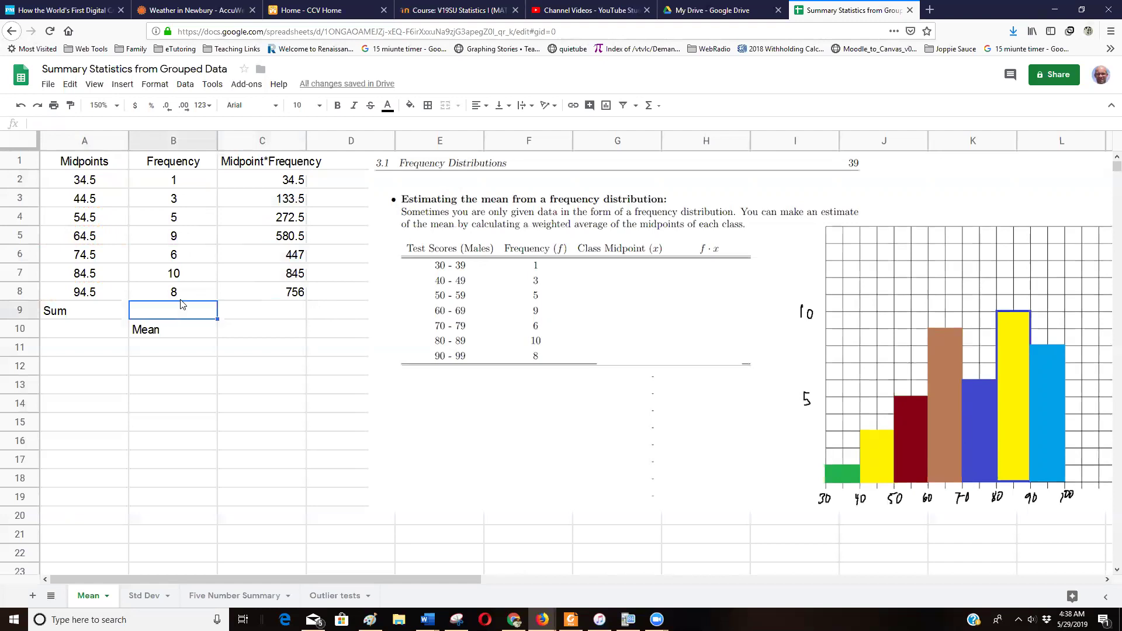
pyautogui.write('=')
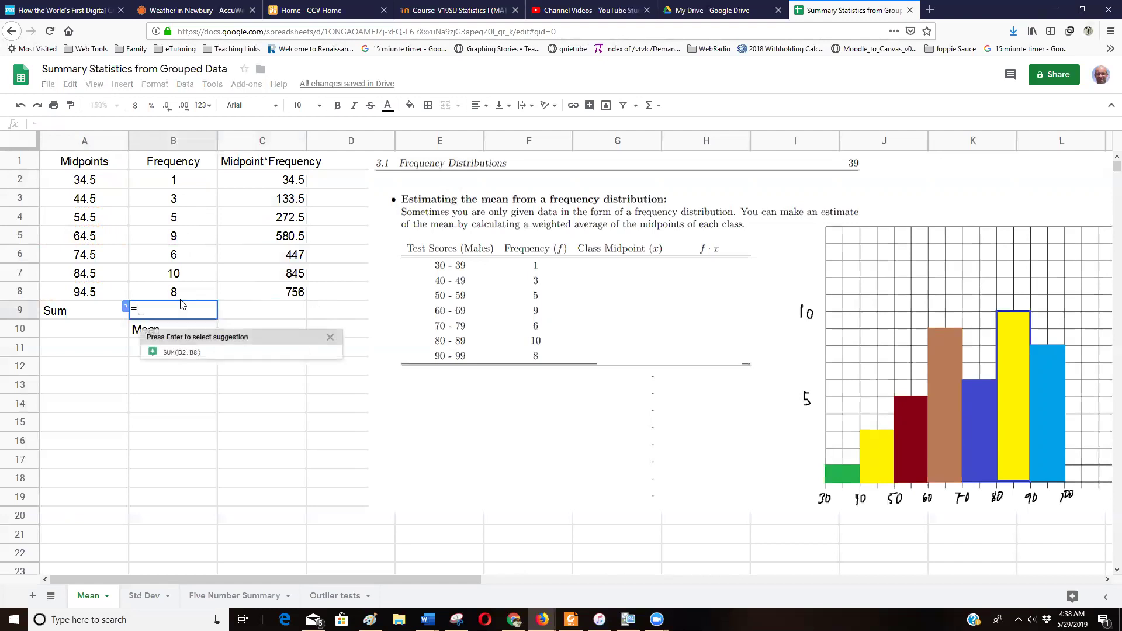
pyautogui.write('sum(')
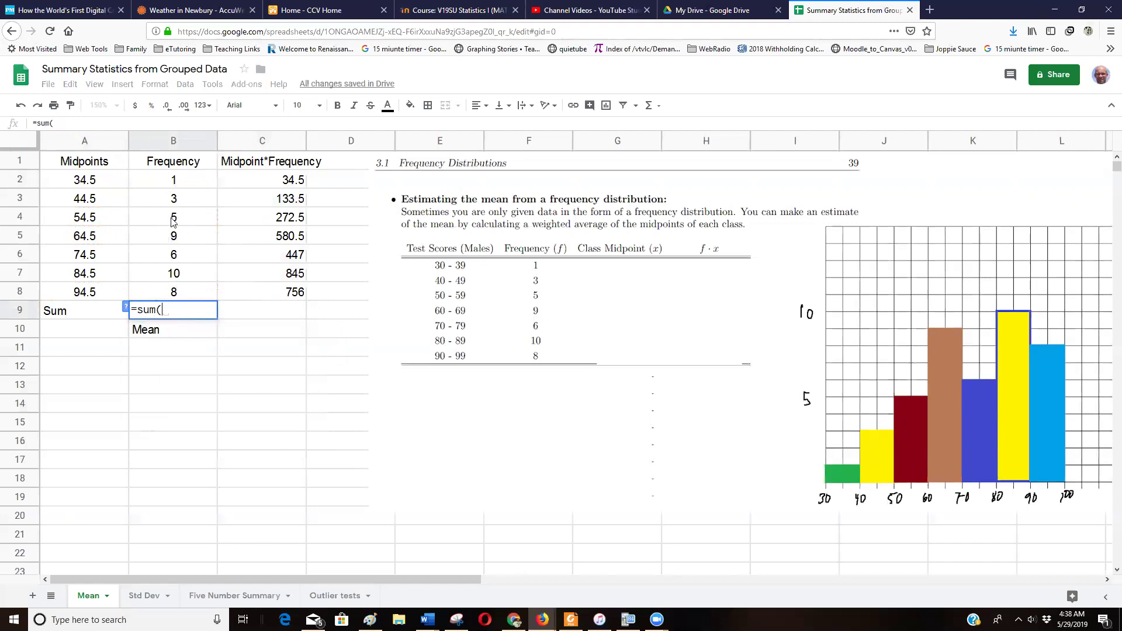
pyautogui.moveTo(173, 179); pyautogui.dragTo(173, 291)
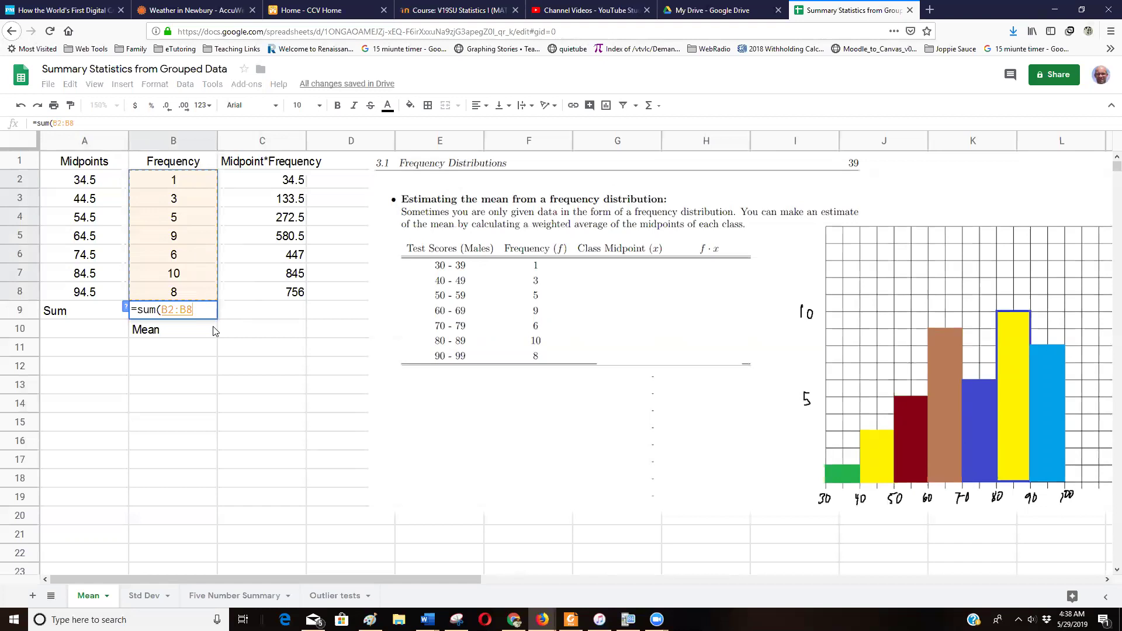
pyautogui.press('Return')
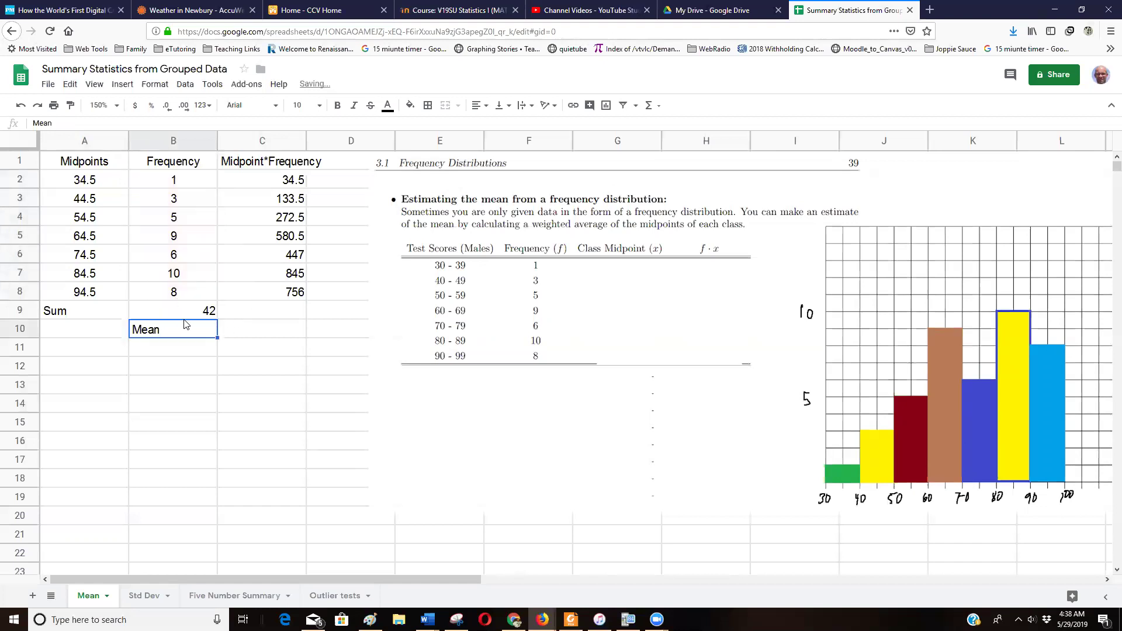
# Fill the sum formula from B9 across to C9 and check the range it references
pyautogui.press('Up')
pyautogui.doubleClick(289, 313)
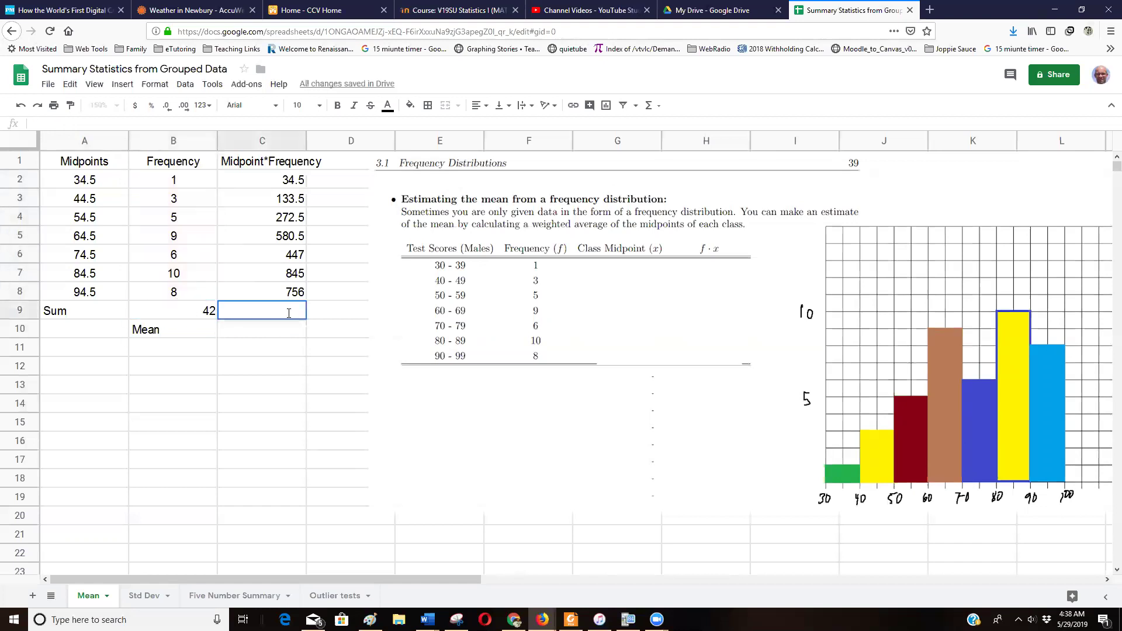
pyautogui.click(186, 319)
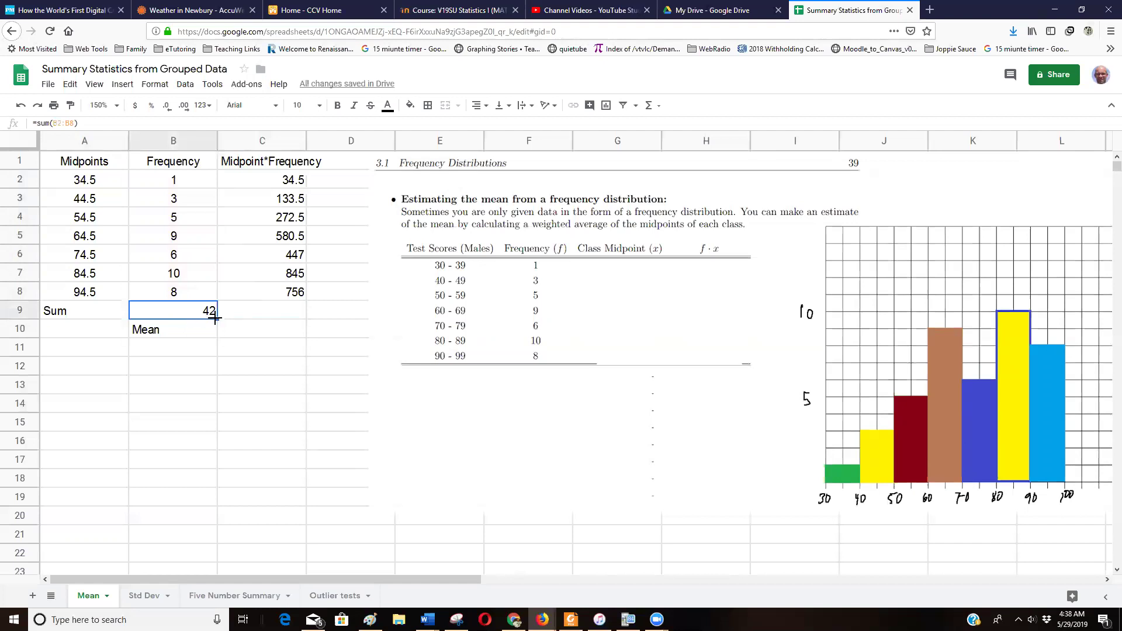
pyautogui.moveTo(217, 319); pyautogui.dragTo(246, 317)
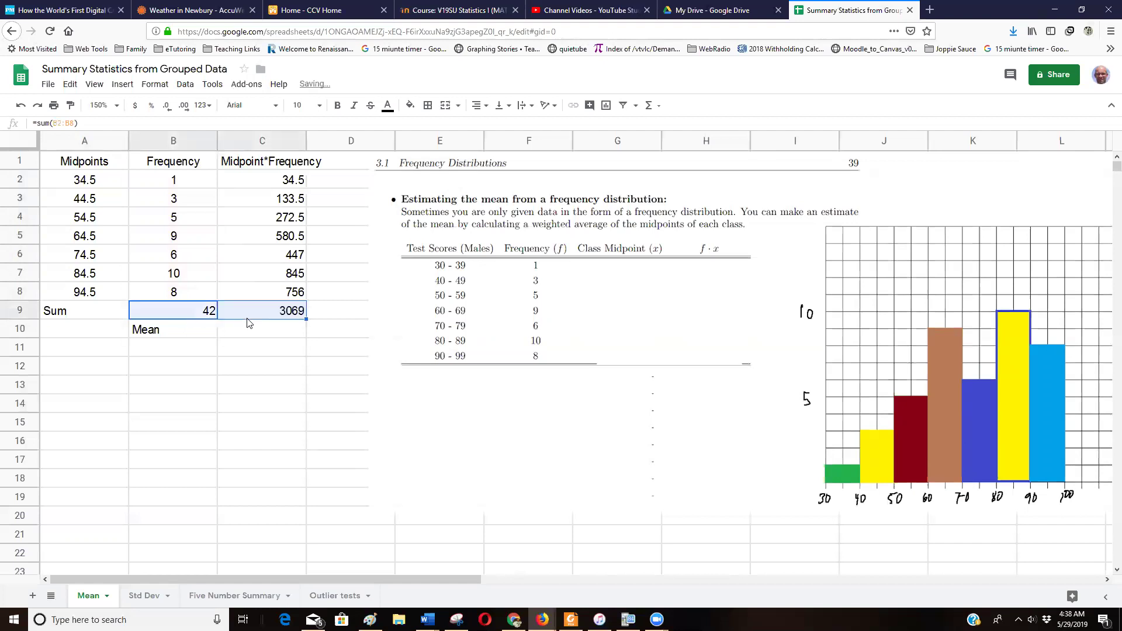
pyautogui.click(261, 314)
pyautogui.doubleClick(261, 314)
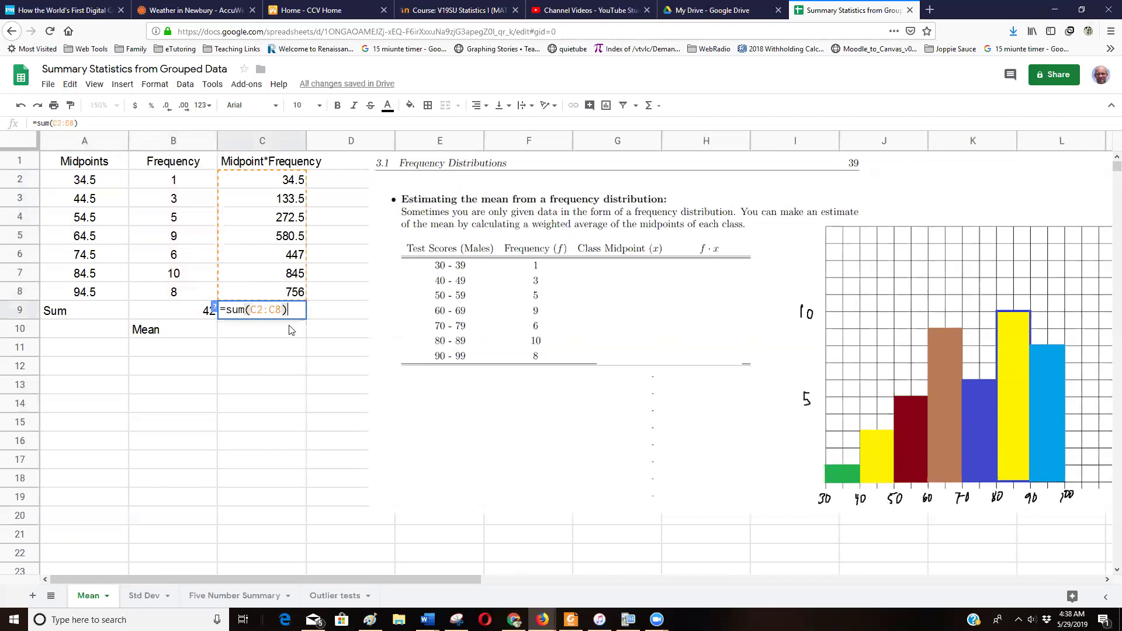
pyautogui.press('Return')
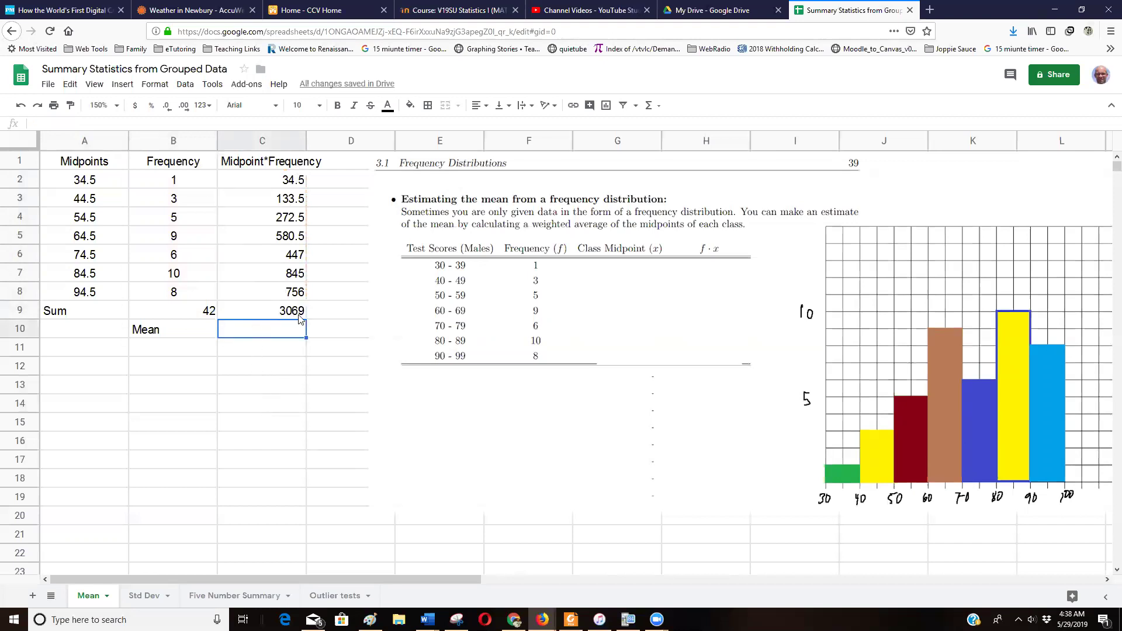
# Calculate the mean in C10 by dividing the product sum by the frequency sum with the formula =C9/B9
pyautogui.doubleClick(246, 334)
pyautogui.write('=')
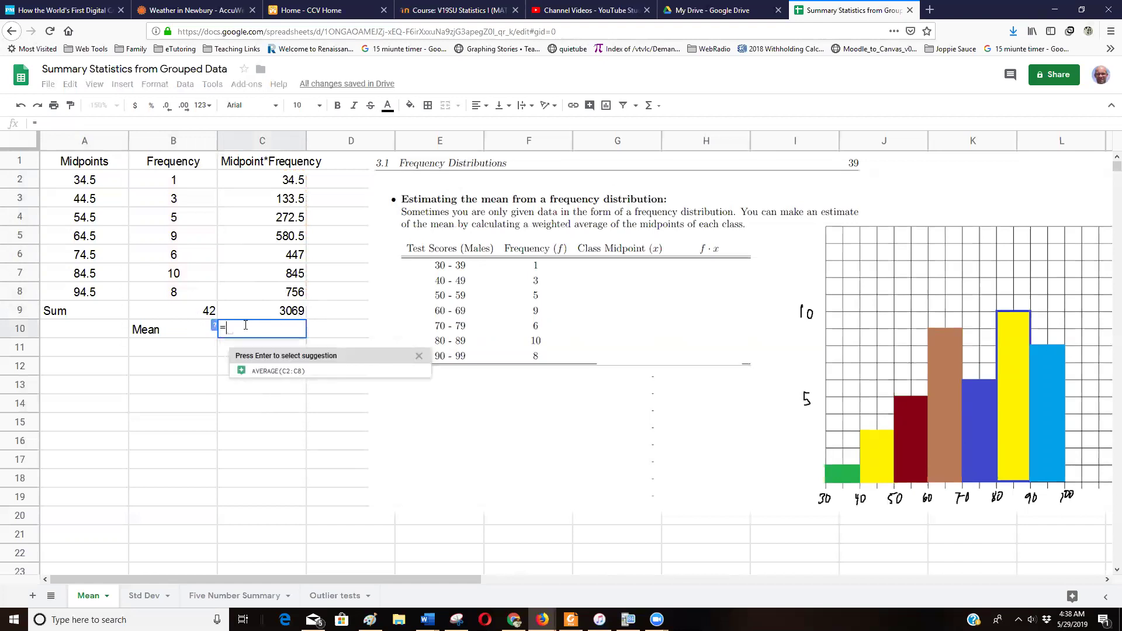
pyautogui.click(275, 318)
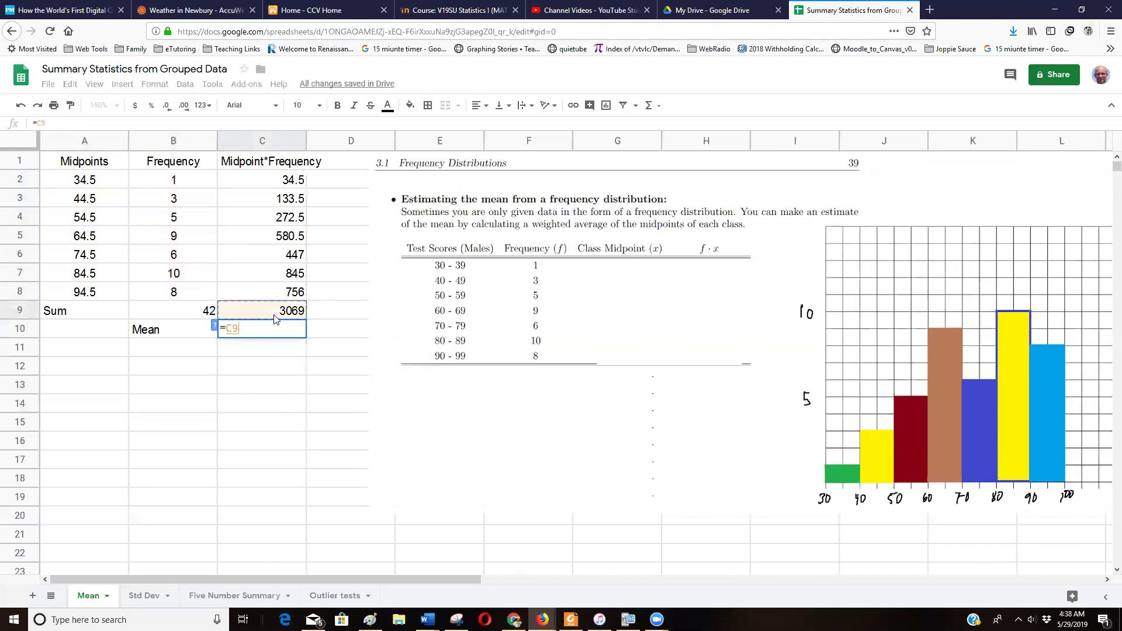
pyautogui.write('/')
pyautogui.click(170, 311)
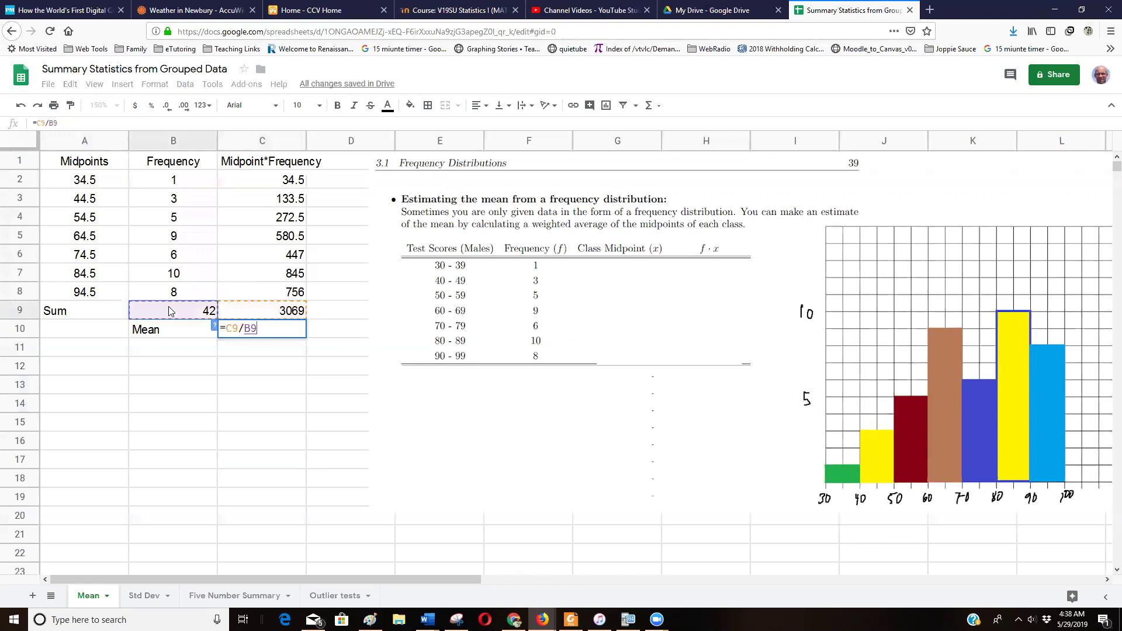
pyautogui.press('Return')
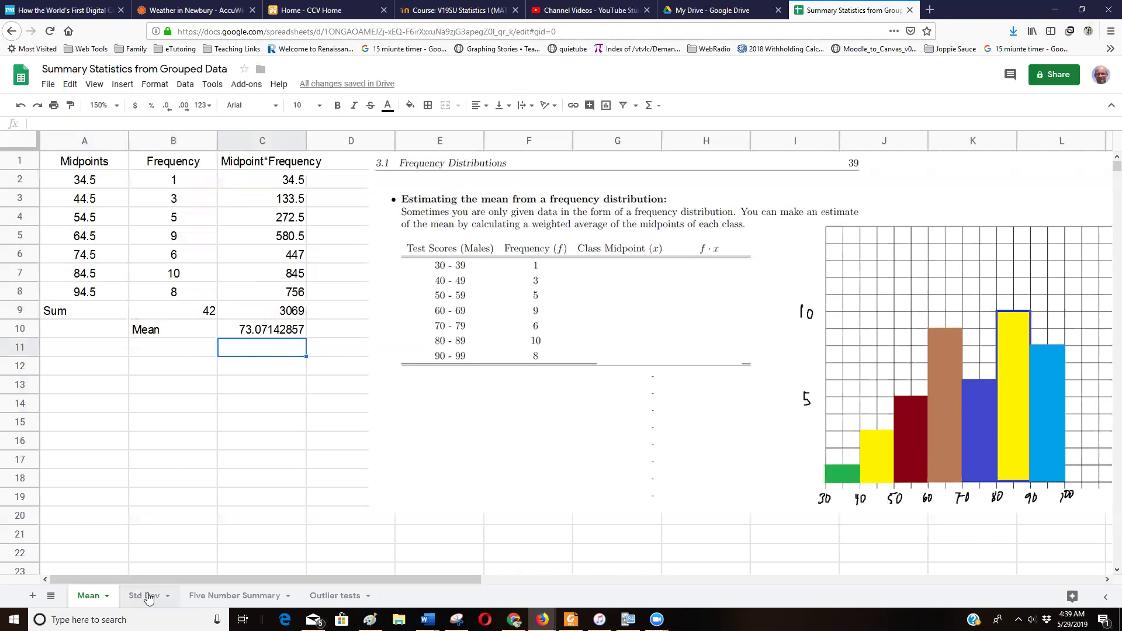
# Copy the mean from C10 and paste it as values only into A15 of the Std Dev sheet
pyautogui.click(264, 338)
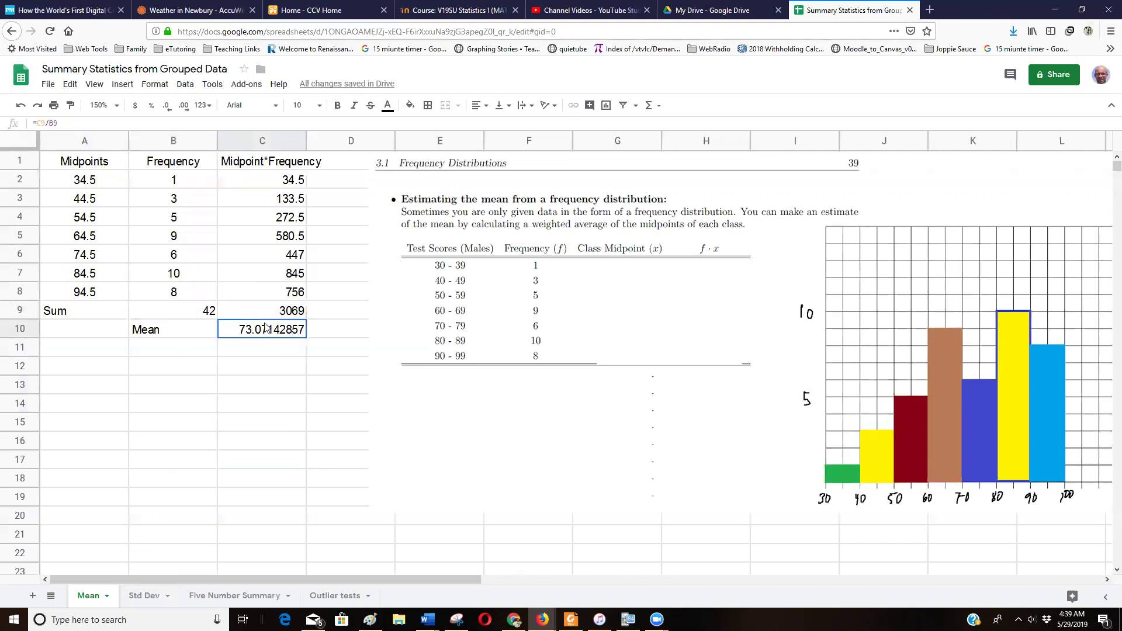
pyautogui.hotkey('ctrl', 'c')
pyautogui.click(151, 597)
pyautogui.click(228, 483)
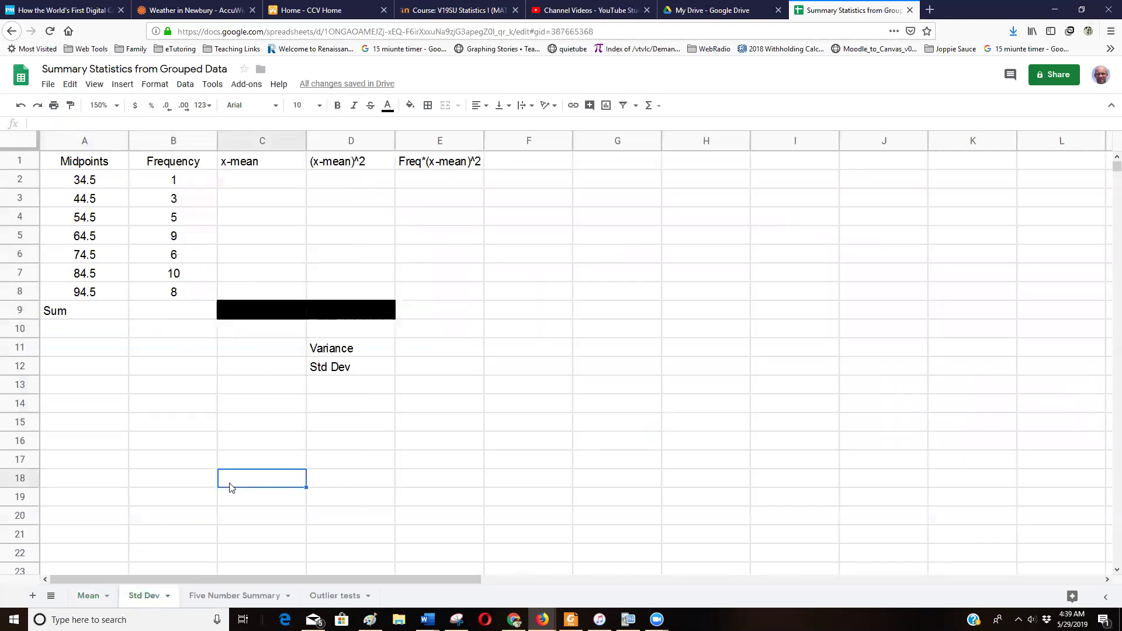
pyautogui.click(124, 422)
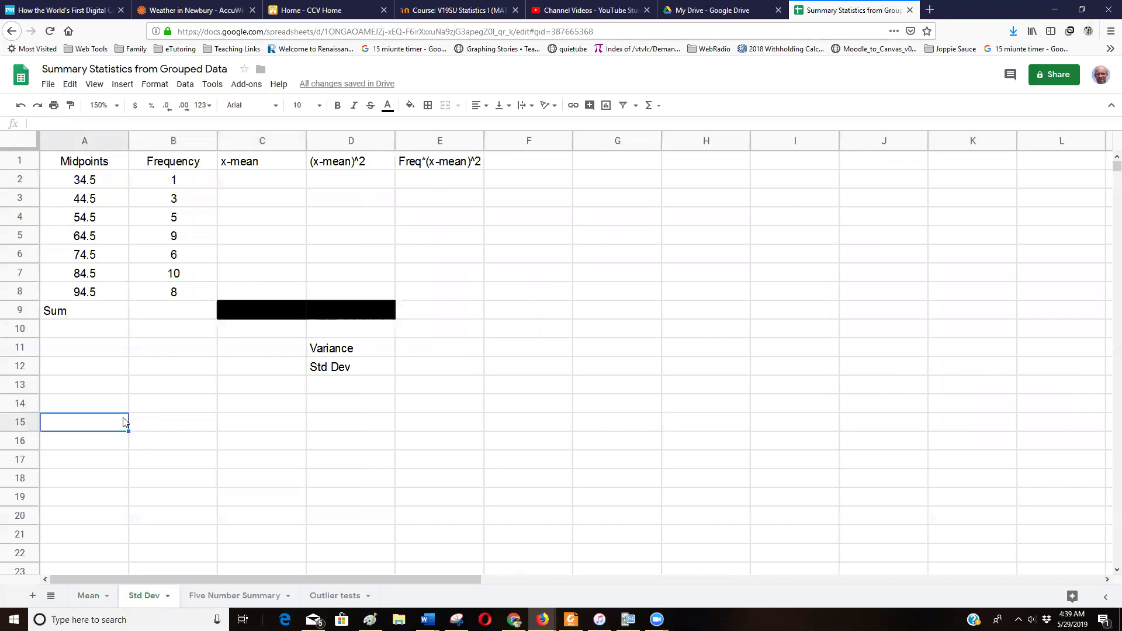
pyautogui.rightClick(124, 421)
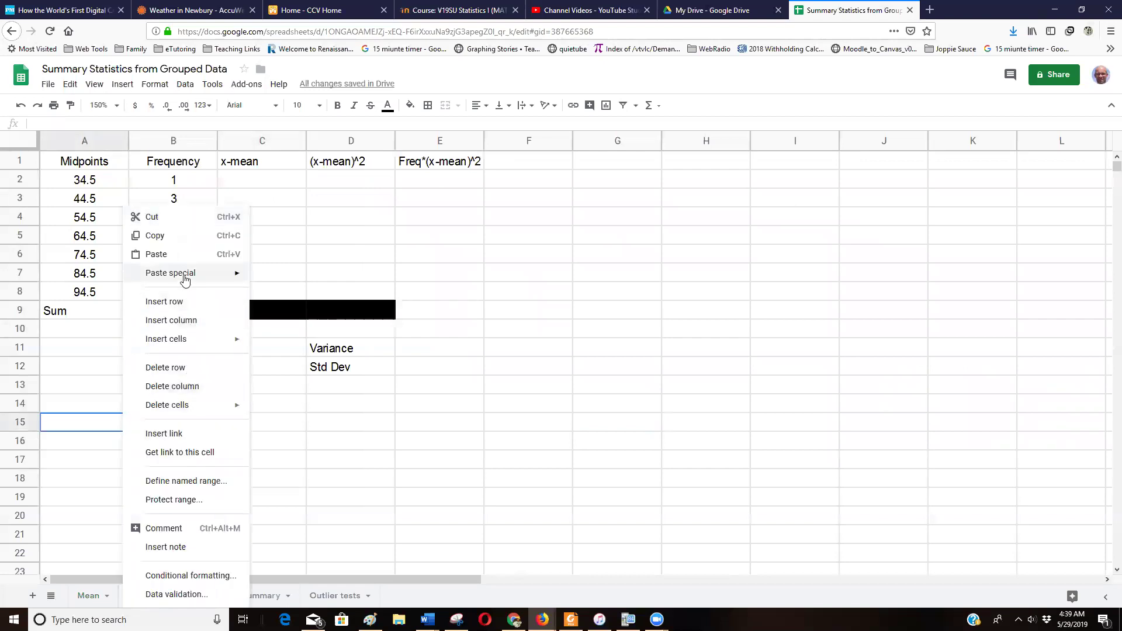
pyautogui.moveTo(185, 274)
pyautogui.click(283, 279)
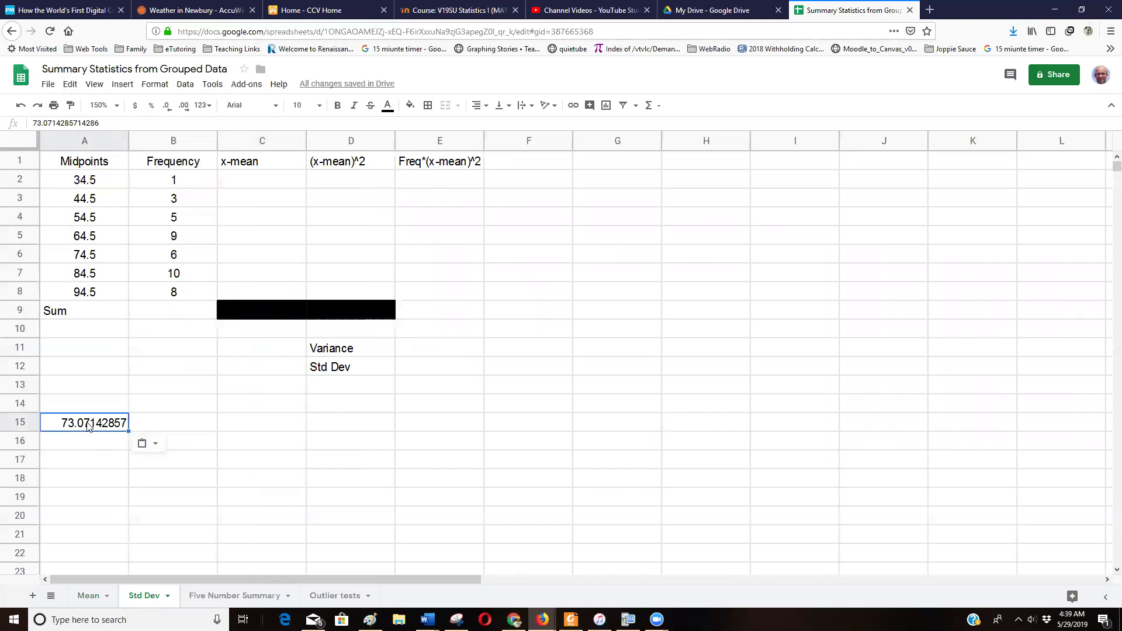
pyautogui.click(158, 501)
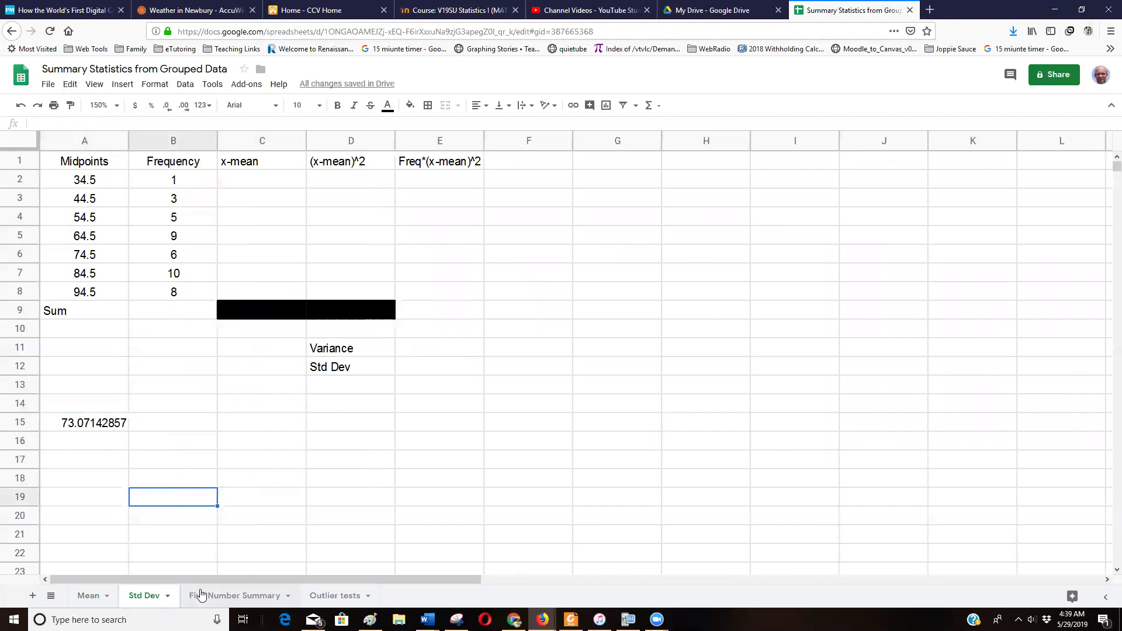
# Try an ordinary paste of the Mean sheet's C10 into B19 of the Std Dev sheet and inspect the resulting formula's references
pyautogui.click(88, 595)
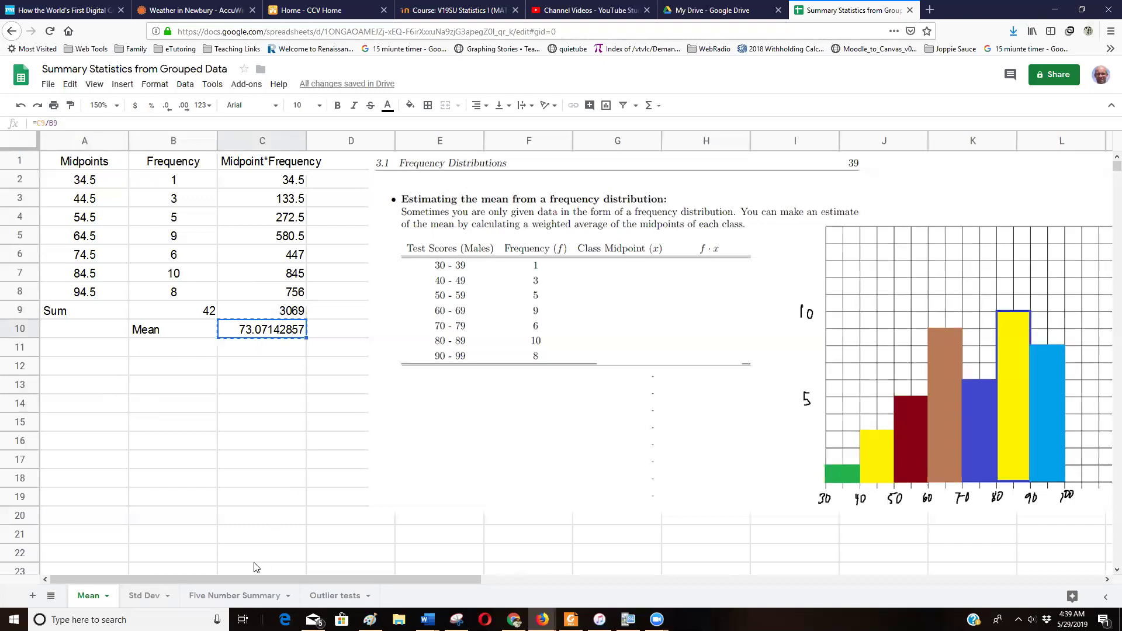
pyautogui.click(143, 596)
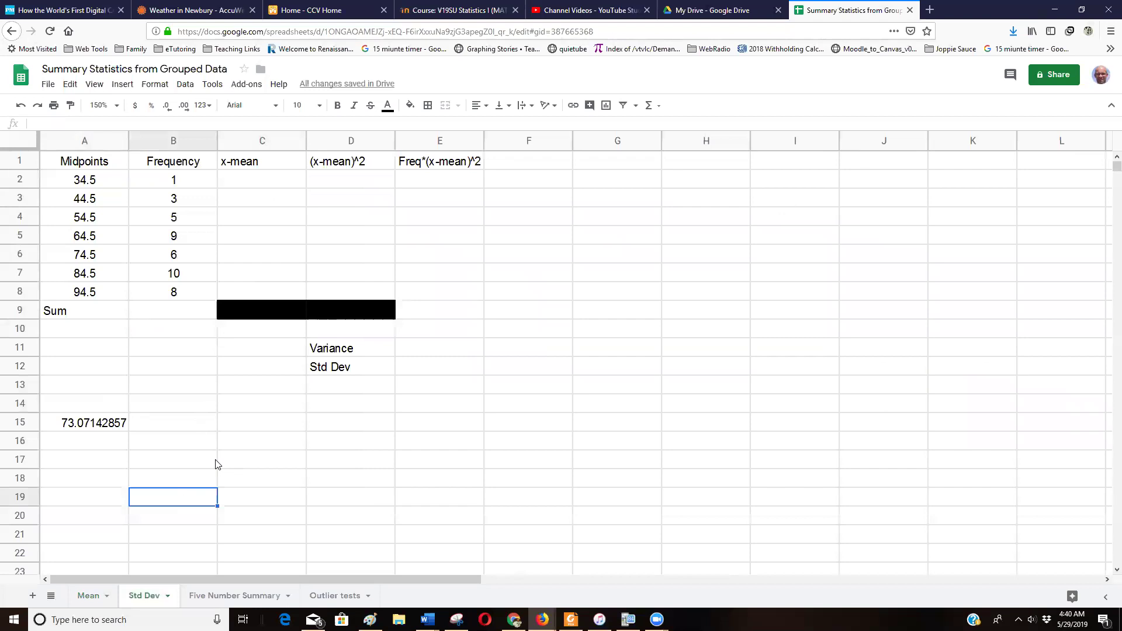
pyautogui.hotkey('ctrl', 'v')
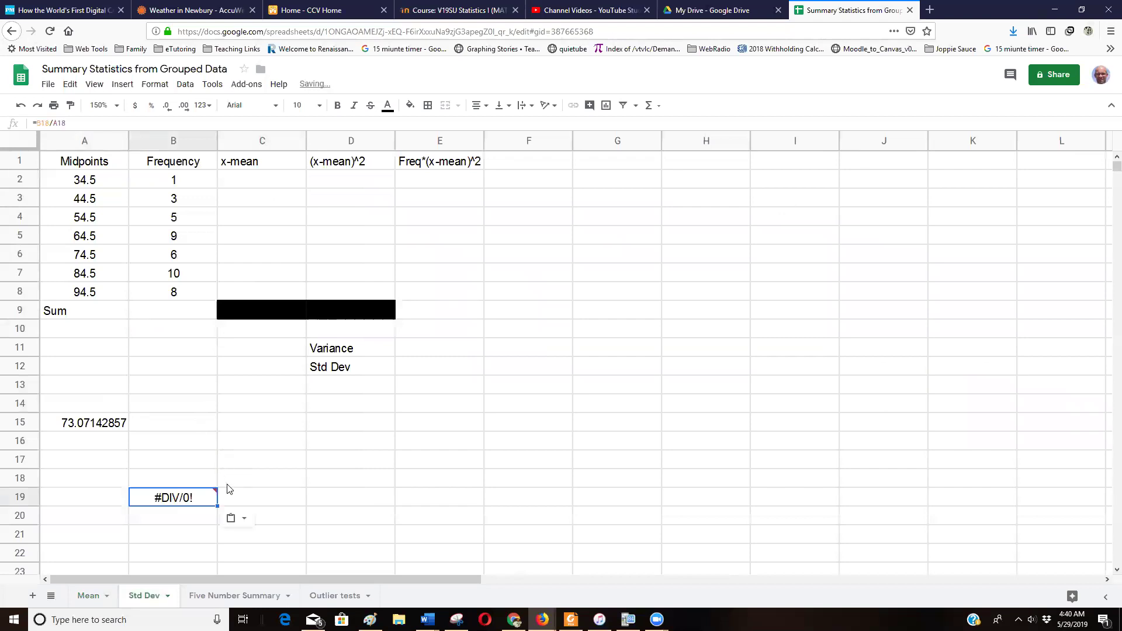
pyautogui.doubleClick(179, 503)
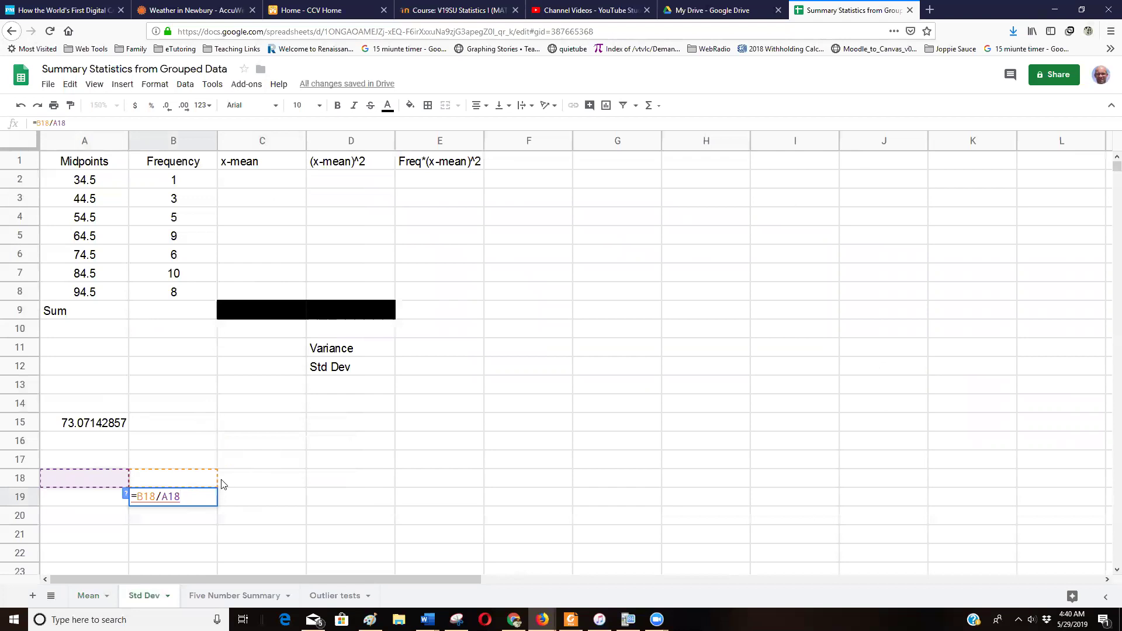
pyautogui.click(280, 484)
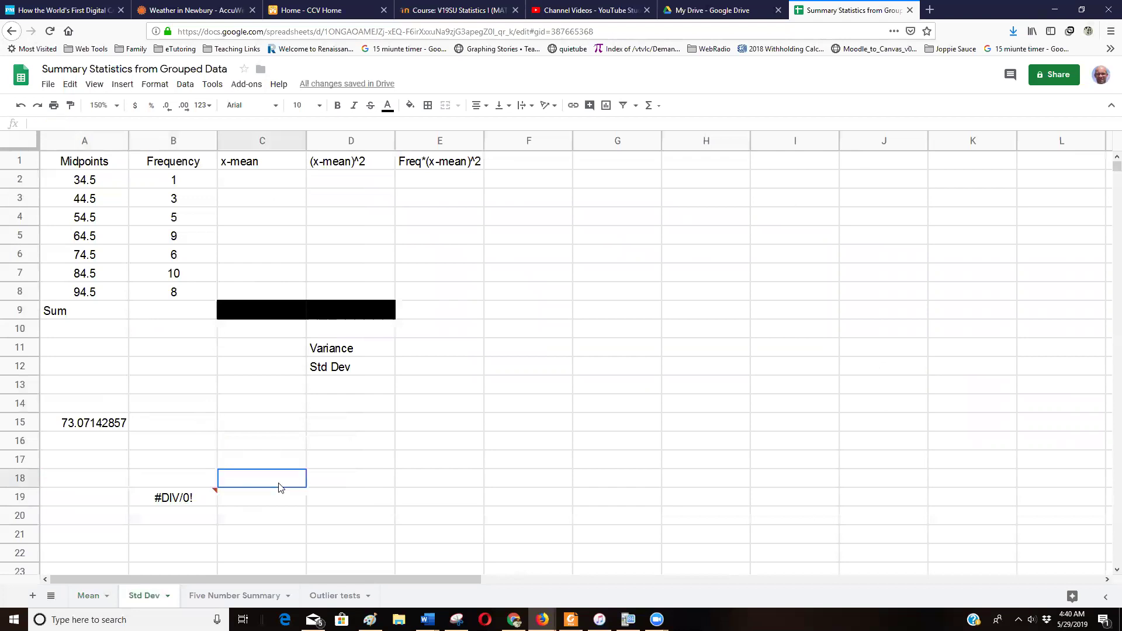
# Paste the copied mean as values only into C15 and inspect the cell's content
pyautogui.click(89, 430)
pyautogui.click(251, 425)
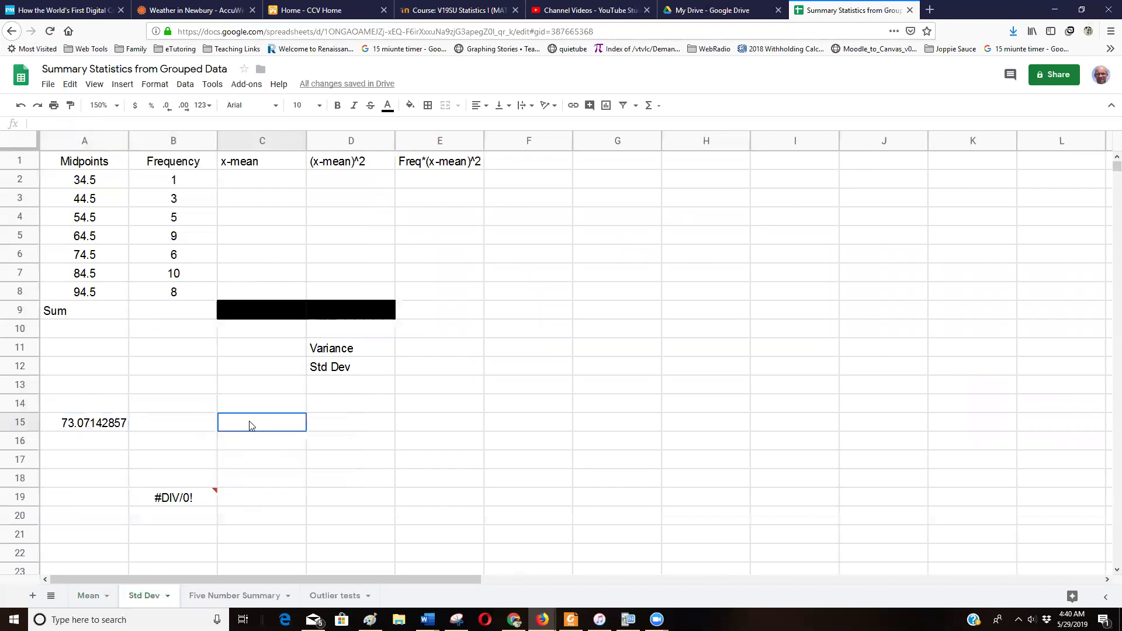
pyautogui.click(71, 84)
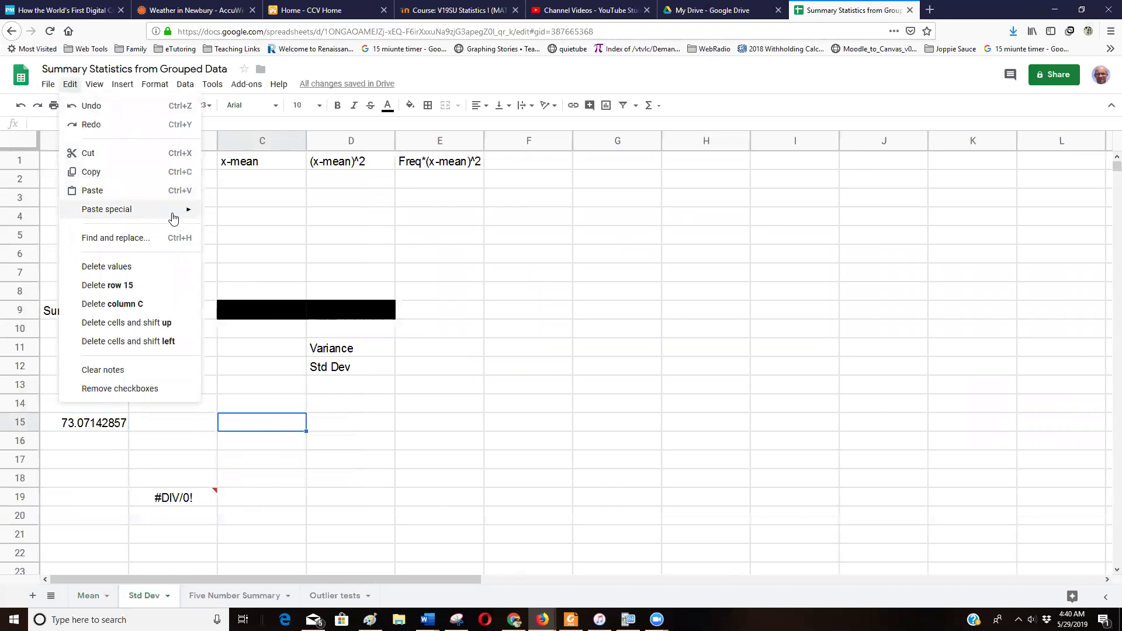
pyautogui.moveTo(176, 217)
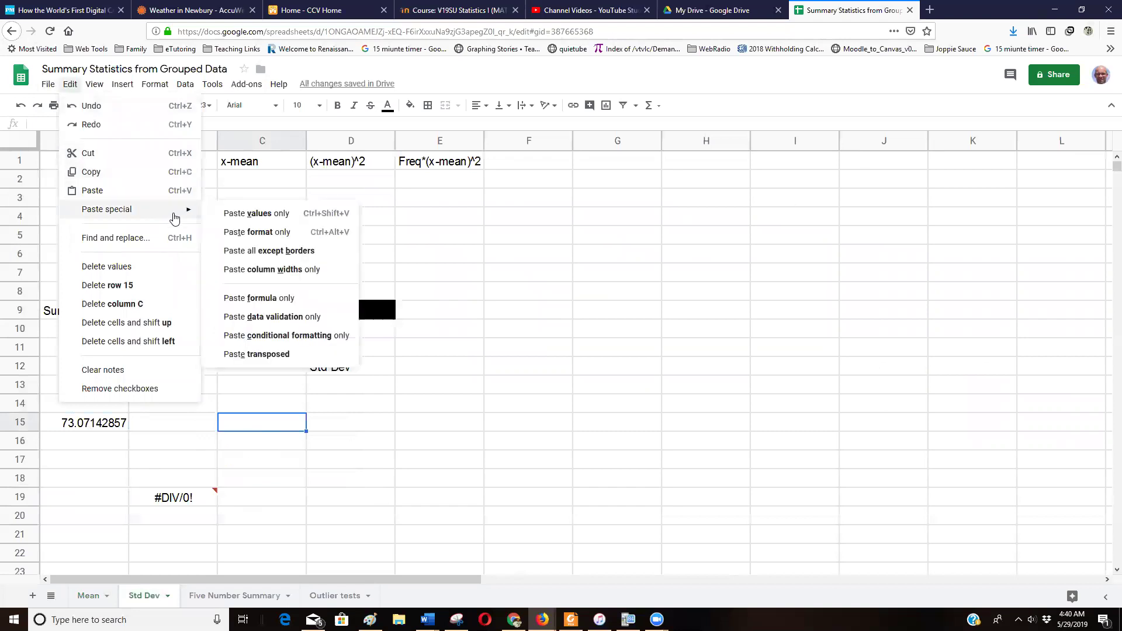
pyautogui.click(257, 214)
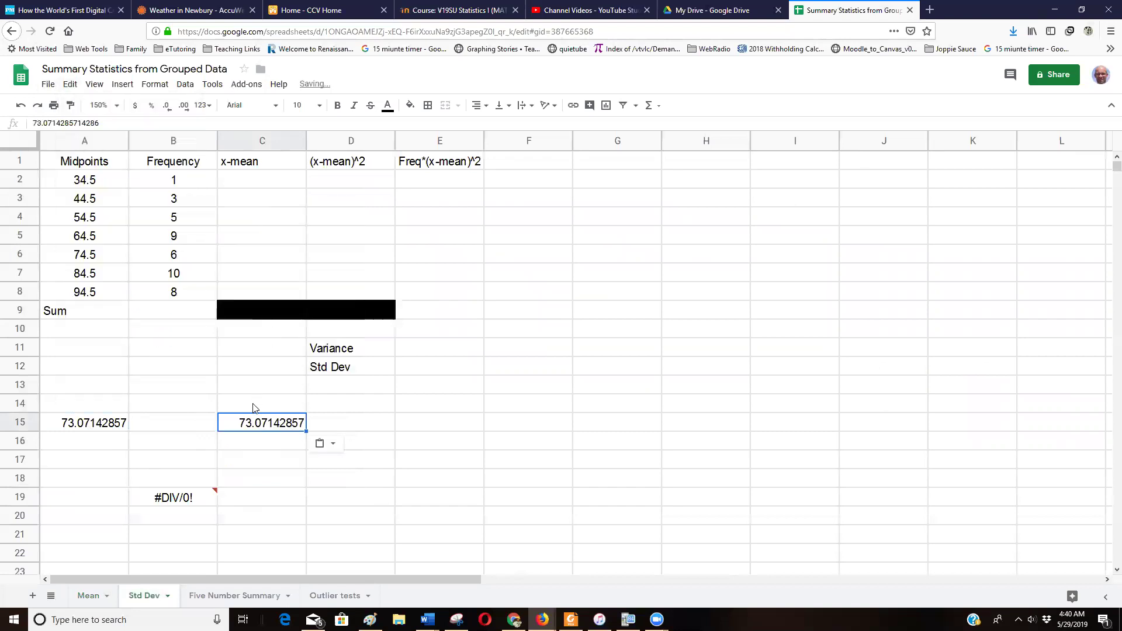
pyautogui.doubleClick(256, 421)
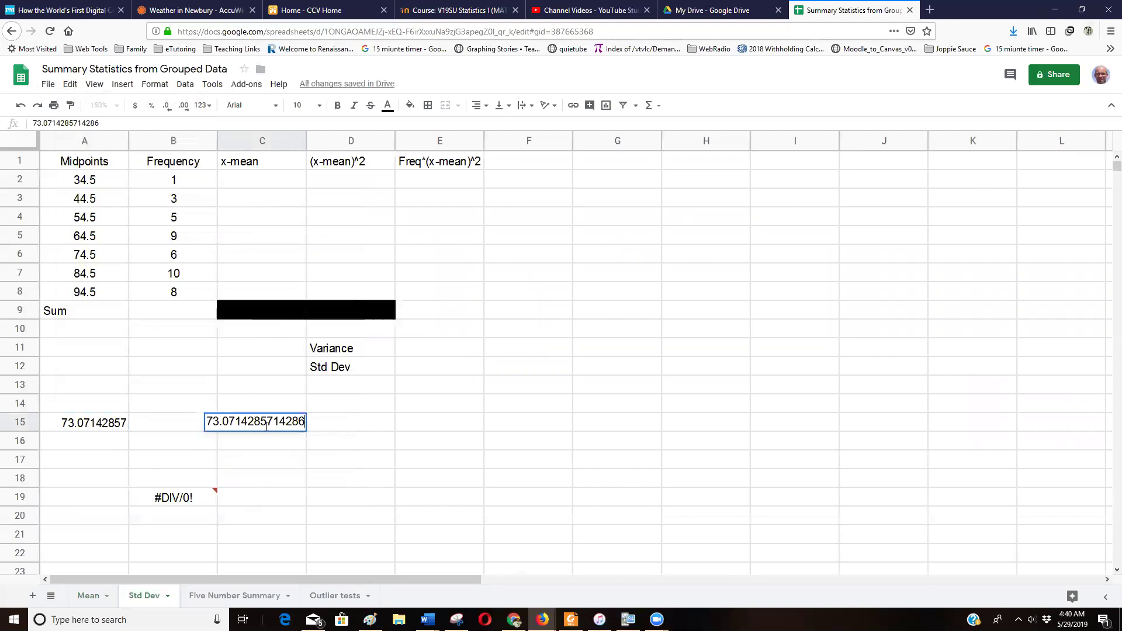
pyautogui.press('Return')
# Delete the trial pastes in C15 and B19, keeping the mean in A15
pyautogui.moveTo(267, 425); pyautogui.dragTo(201, 498)
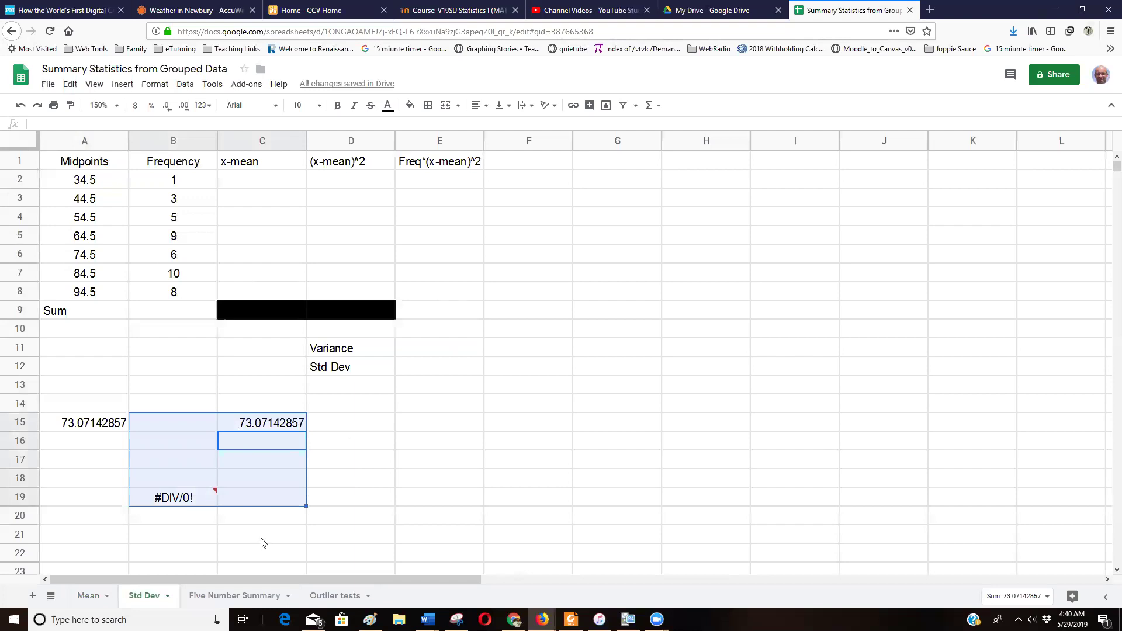
pyautogui.click(298, 552)
pyautogui.moveTo(202, 427); pyautogui.dragTo(250, 508)
pyautogui.press('Delete')
pyautogui.click(374, 498)
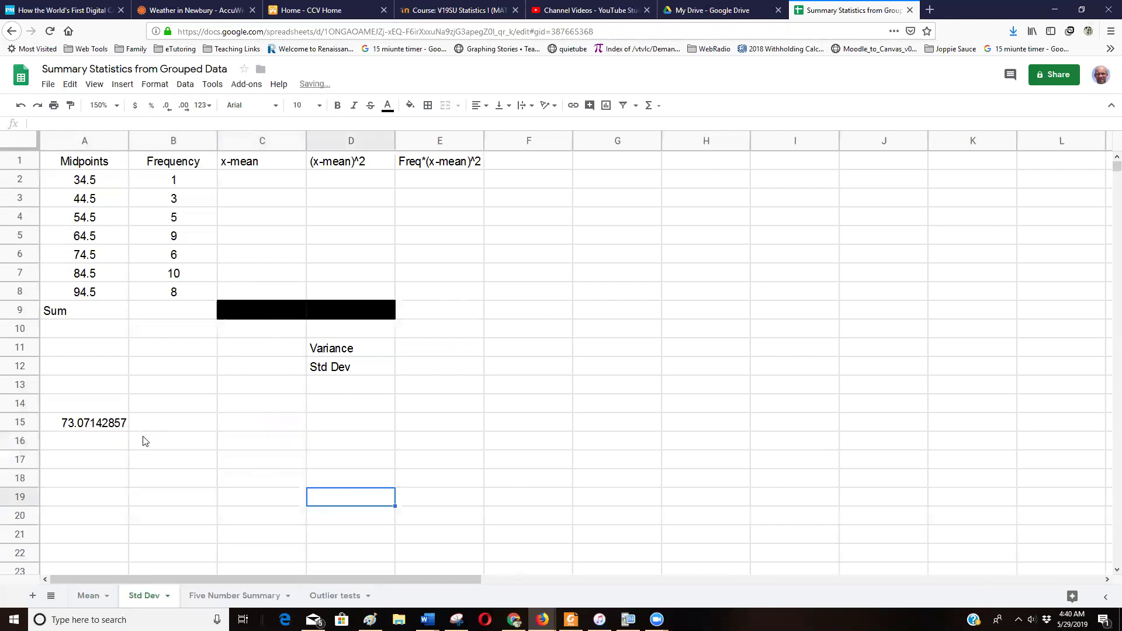
pyautogui.click(104, 425)
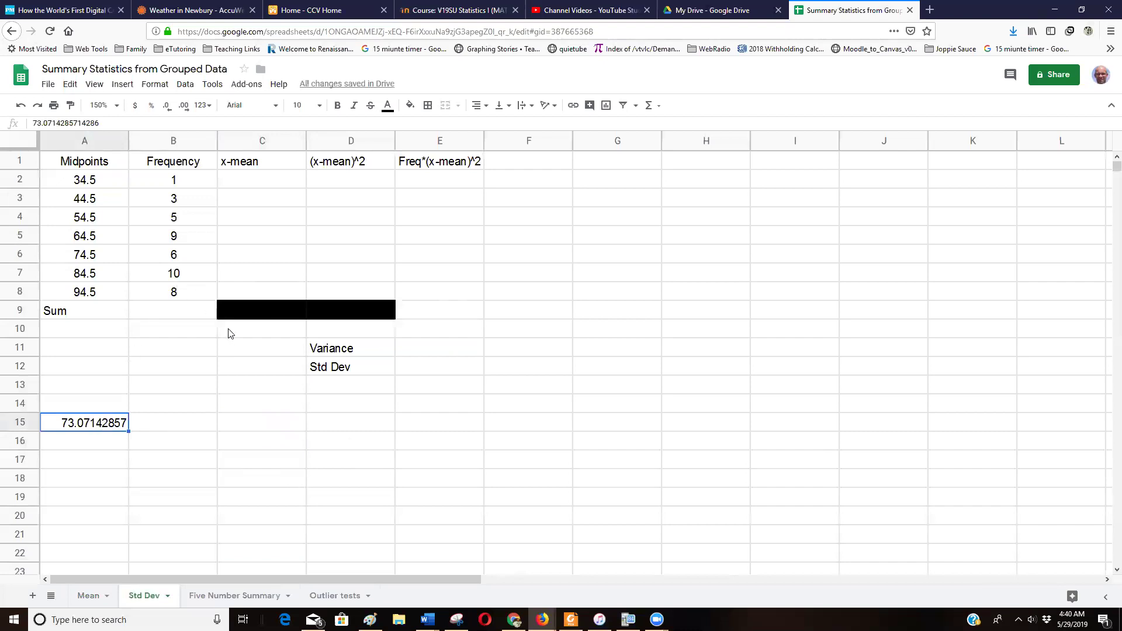
pyautogui.click(269, 198)
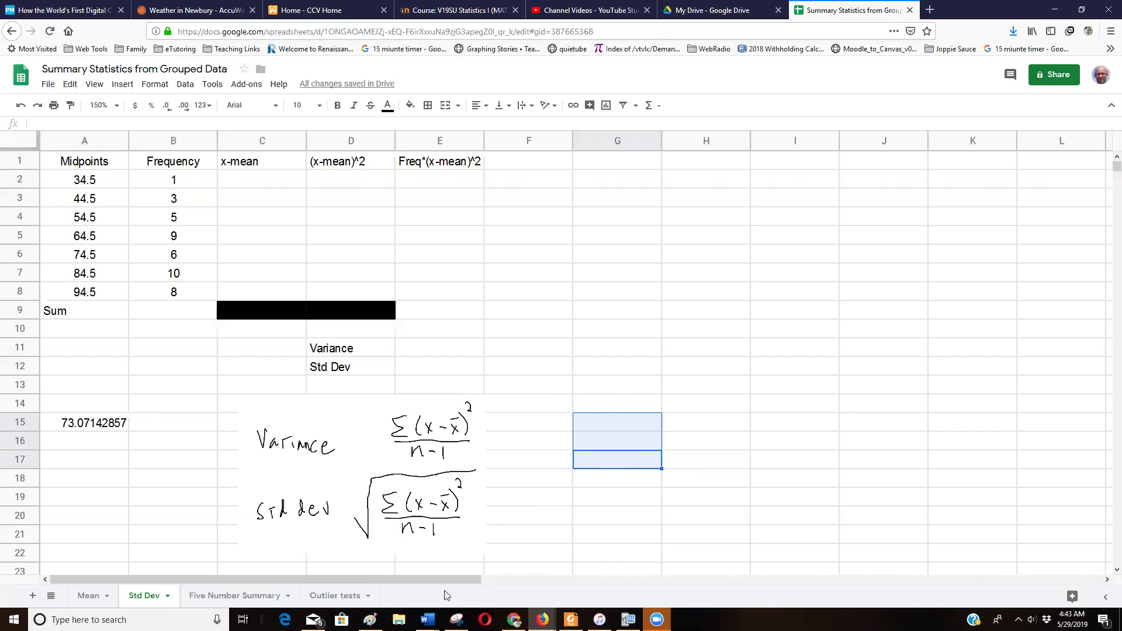
# Switch to the TI-SmartView calculator and clear its key press history and home screen
pyautogui.click(628, 620)
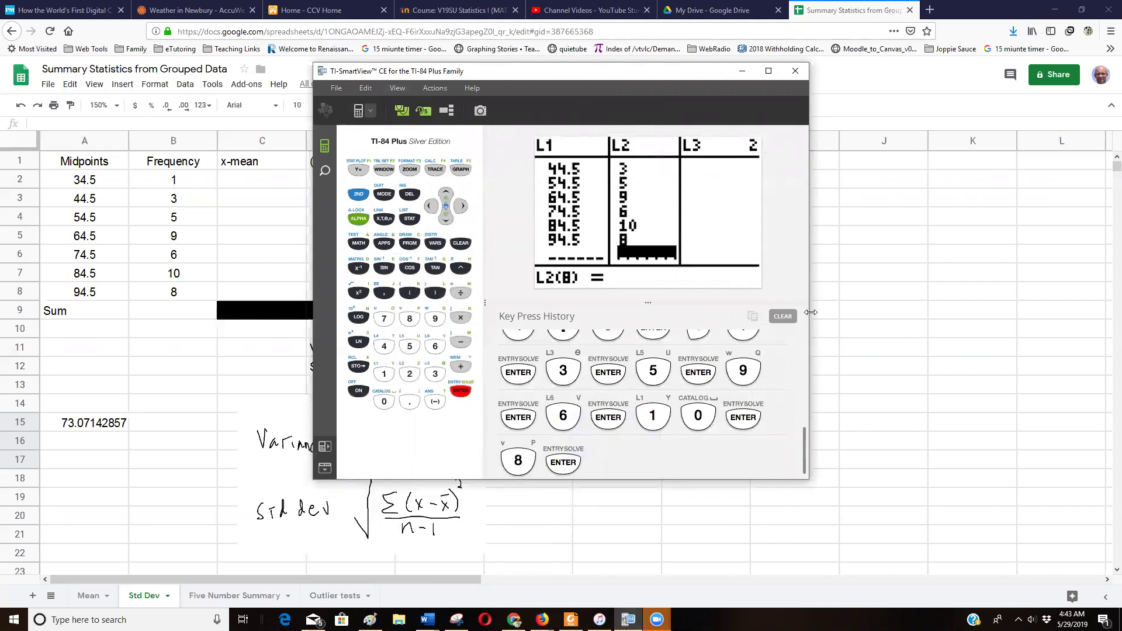
pyautogui.click(783, 319)
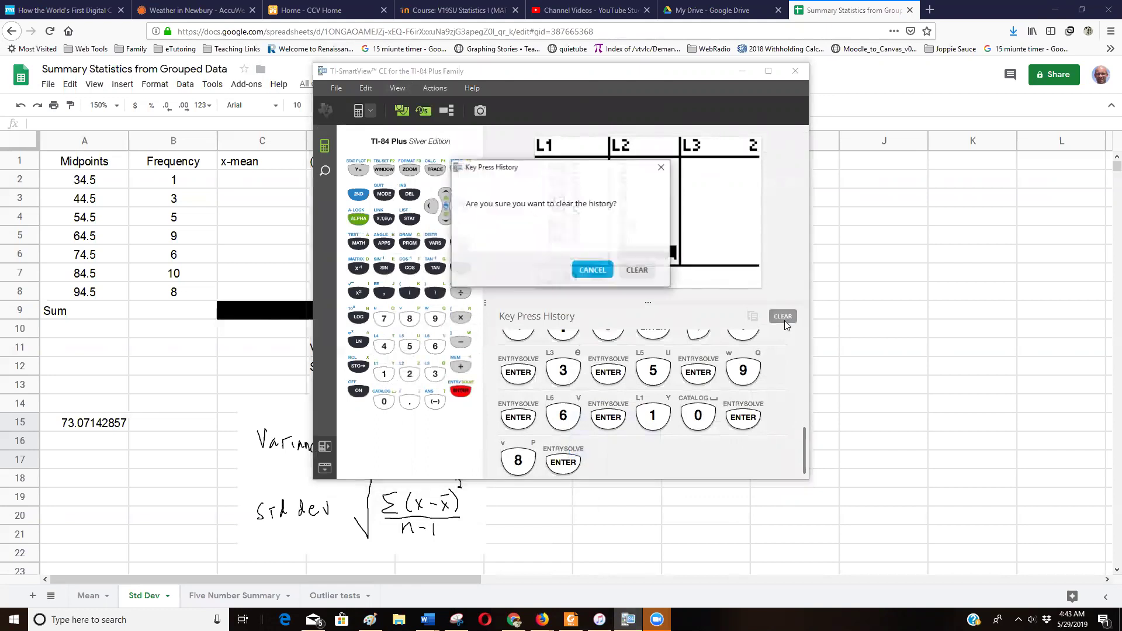
pyautogui.click(637, 270)
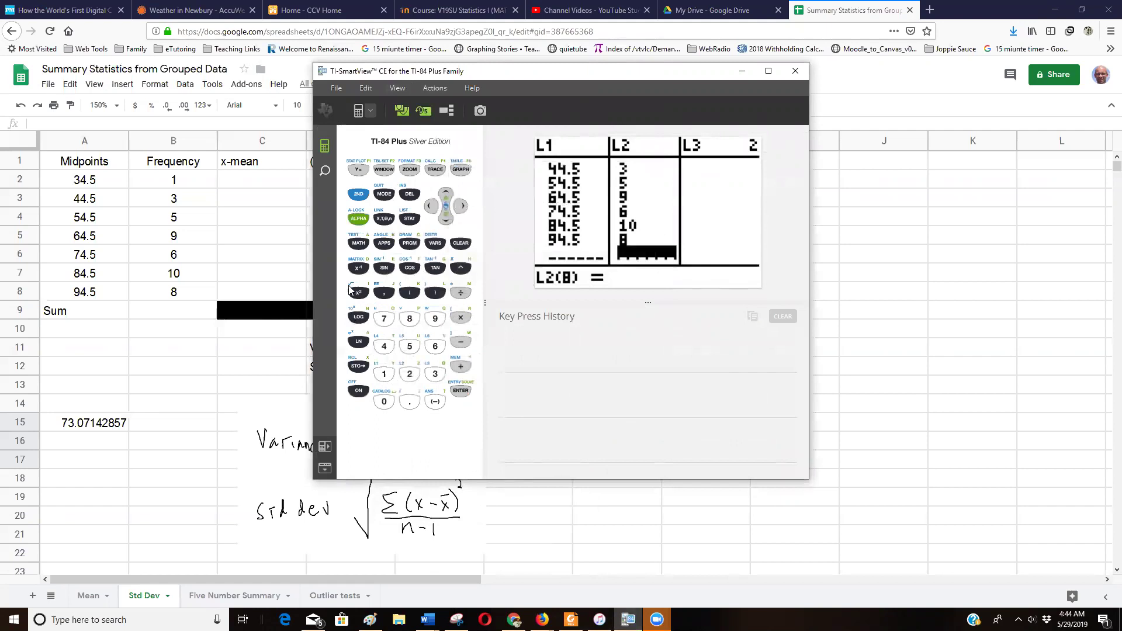
pyautogui.click(358, 194)
pyautogui.click(383, 201)
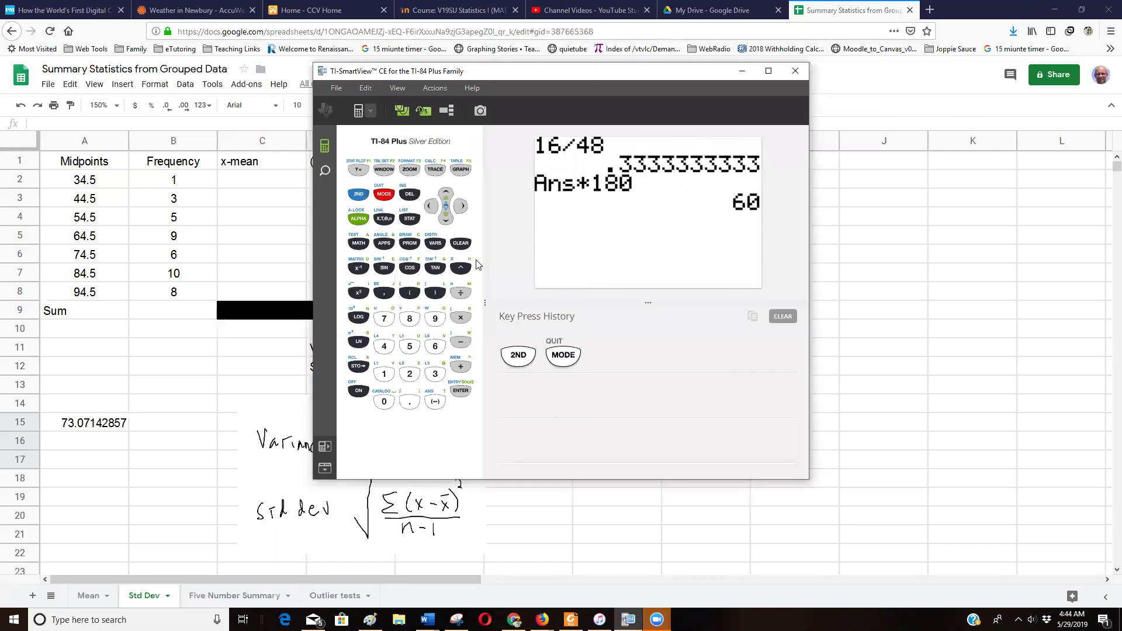
pyautogui.click(461, 244)
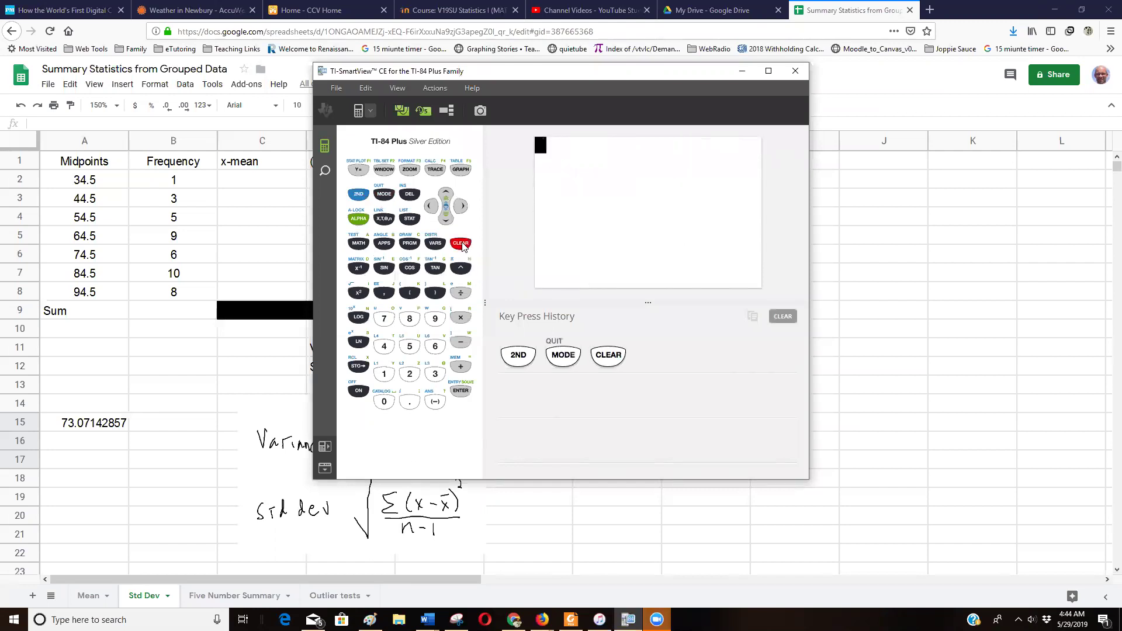
# Calculate 6 squared on the calculator's home screen
pyautogui.click(435, 346)
pyautogui.click(359, 295)
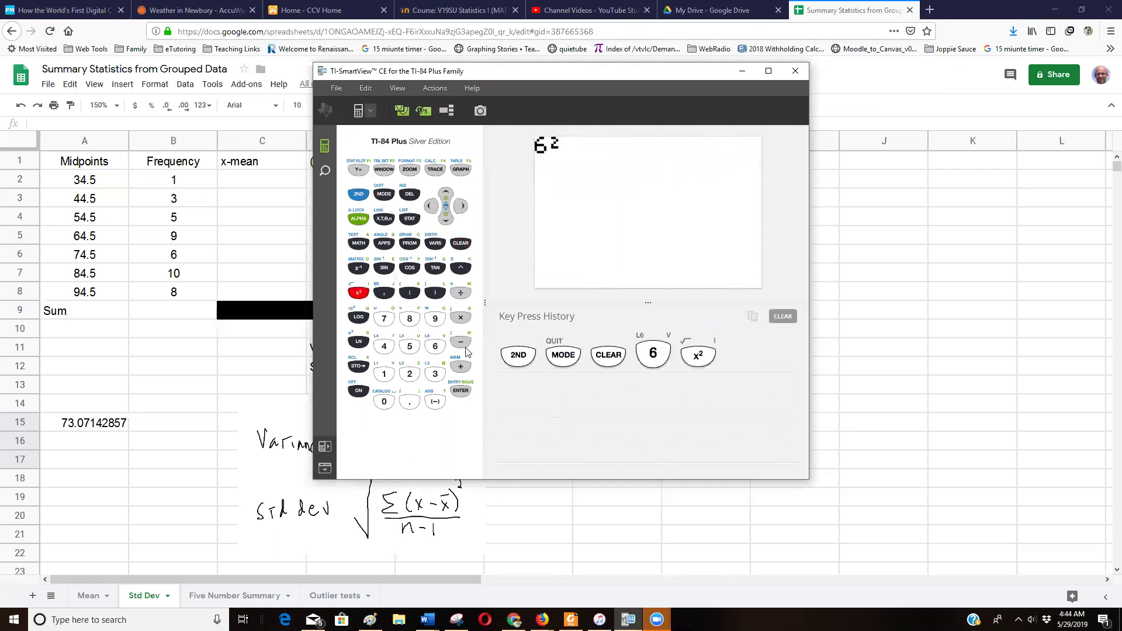
pyautogui.click(464, 393)
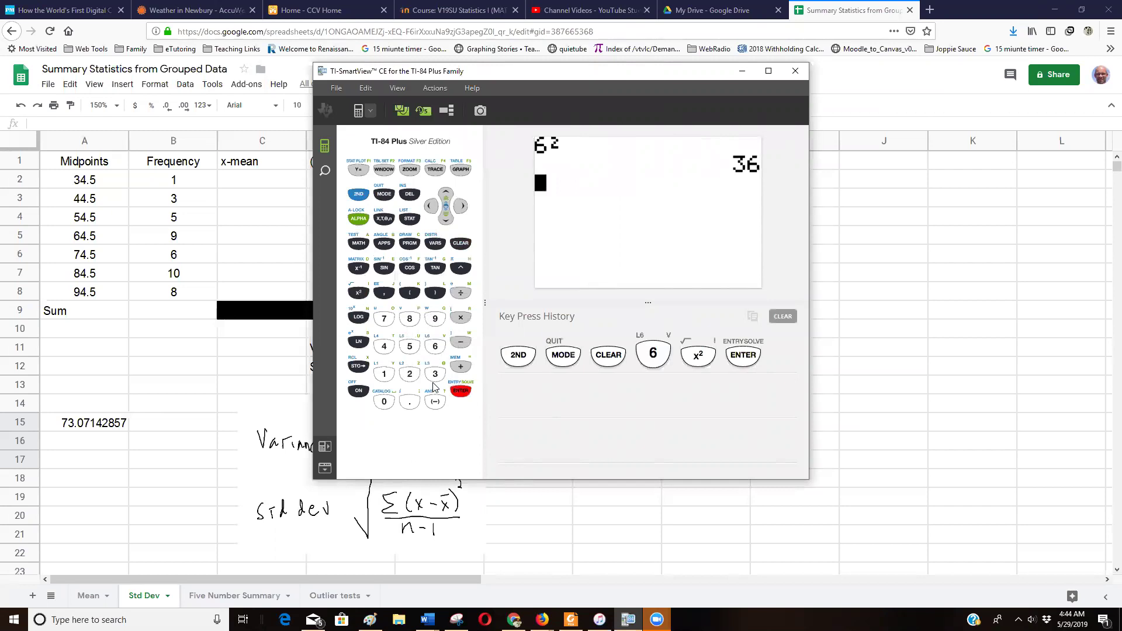
# Calculate the square root of 36 on the calculator and return to the Std Dev sheet in Google Sheets
pyautogui.click(361, 198)
pyautogui.click(359, 293)
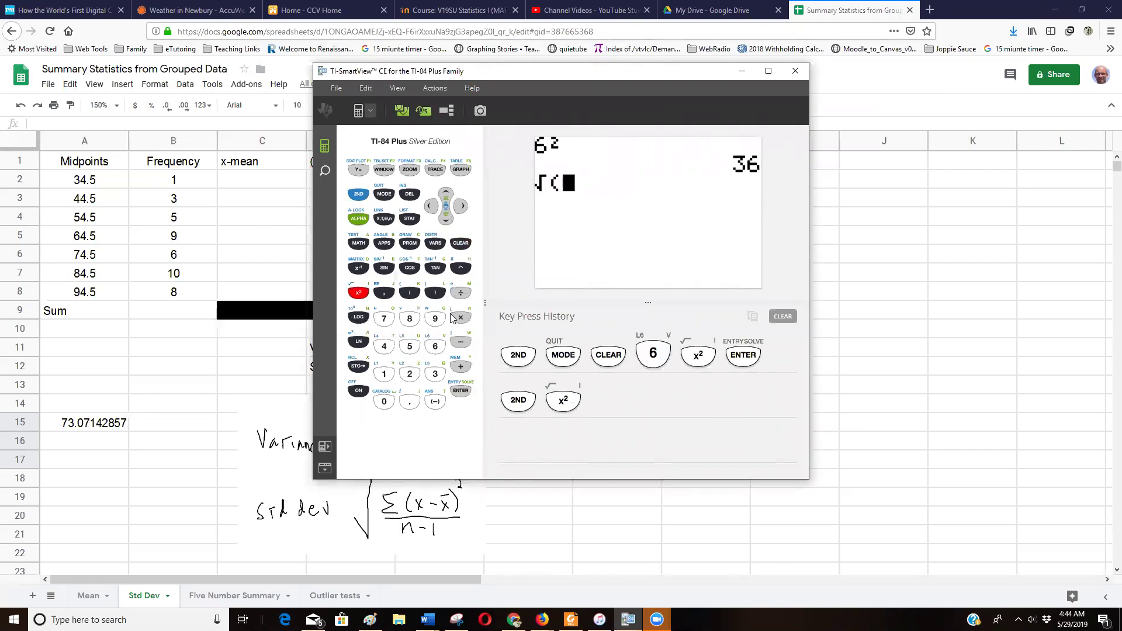
pyautogui.click(435, 374)
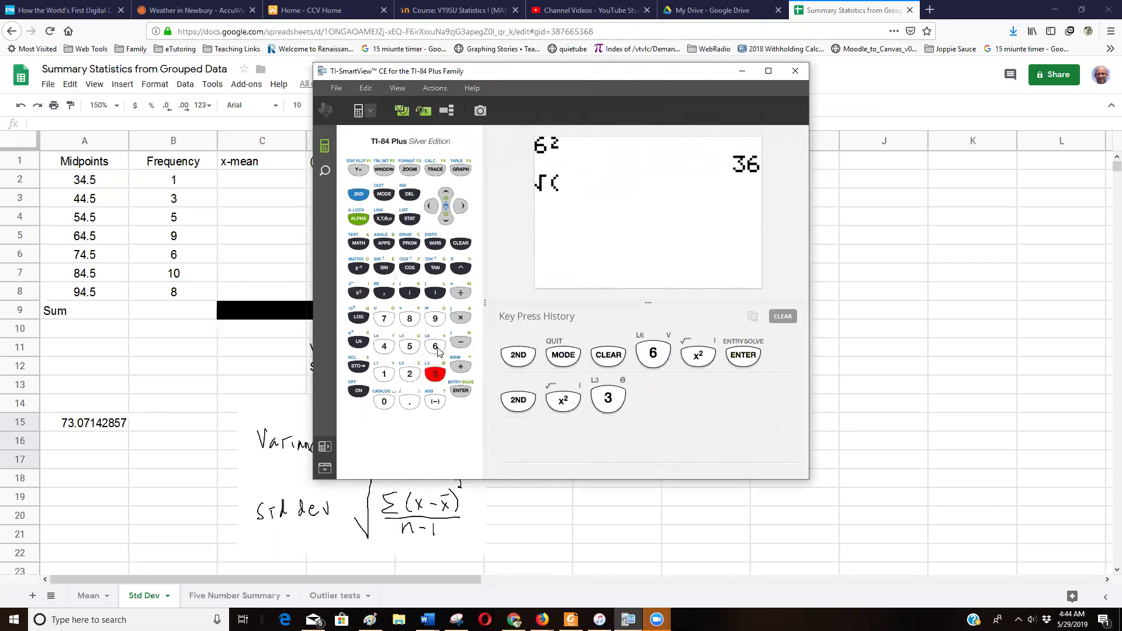
pyautogui.click(434, 346)
pyautogui.click(454, 390)
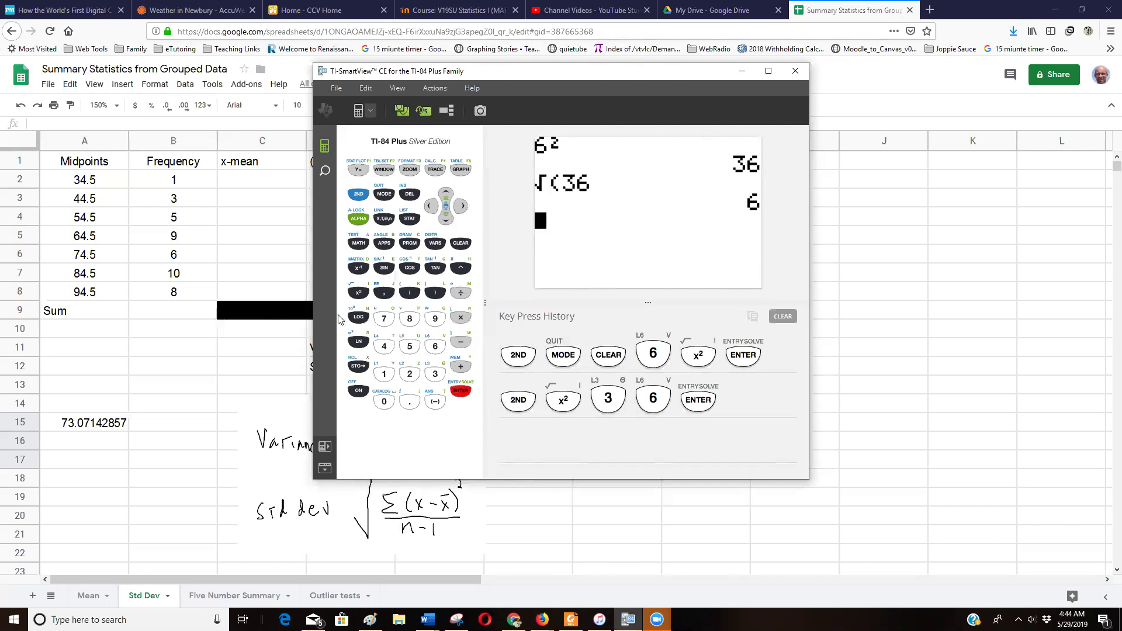
pyautogui.click(113, 383)
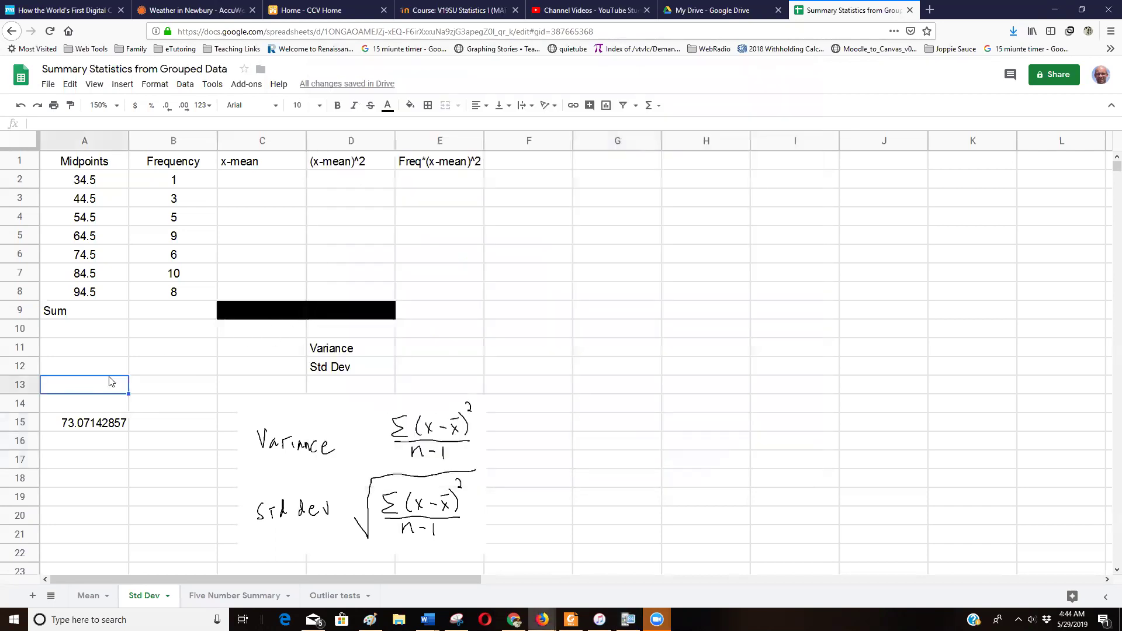
# Enter the formula =A2-73.07142857 in C2 to subtract the mean from the first midpoint
pyautogui.click(245, 184)
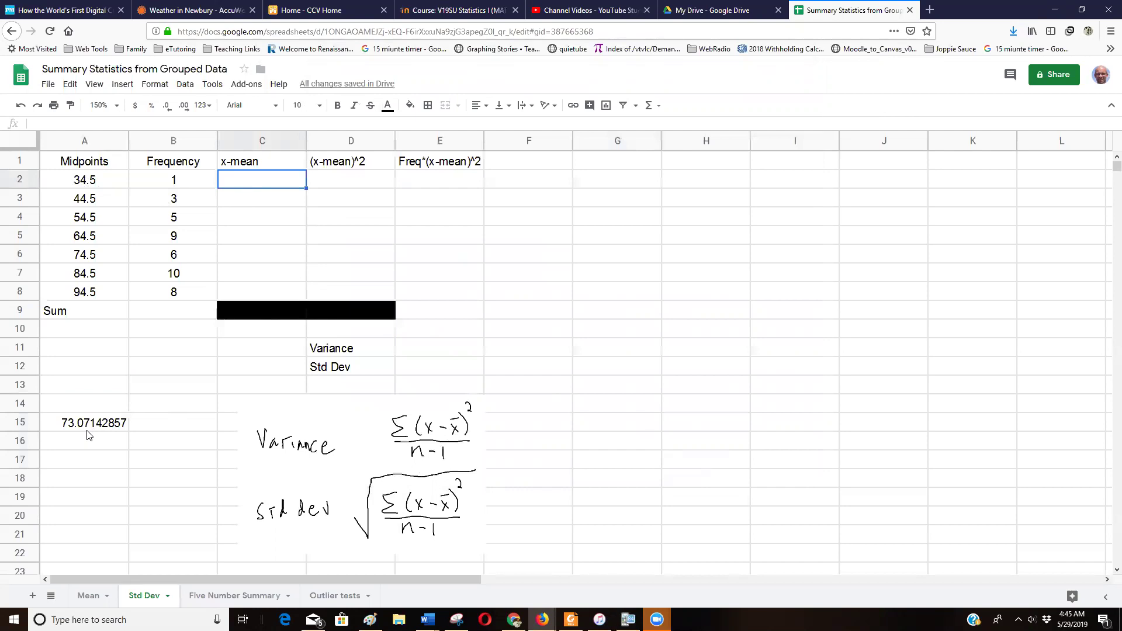
pyautogui.write('=')
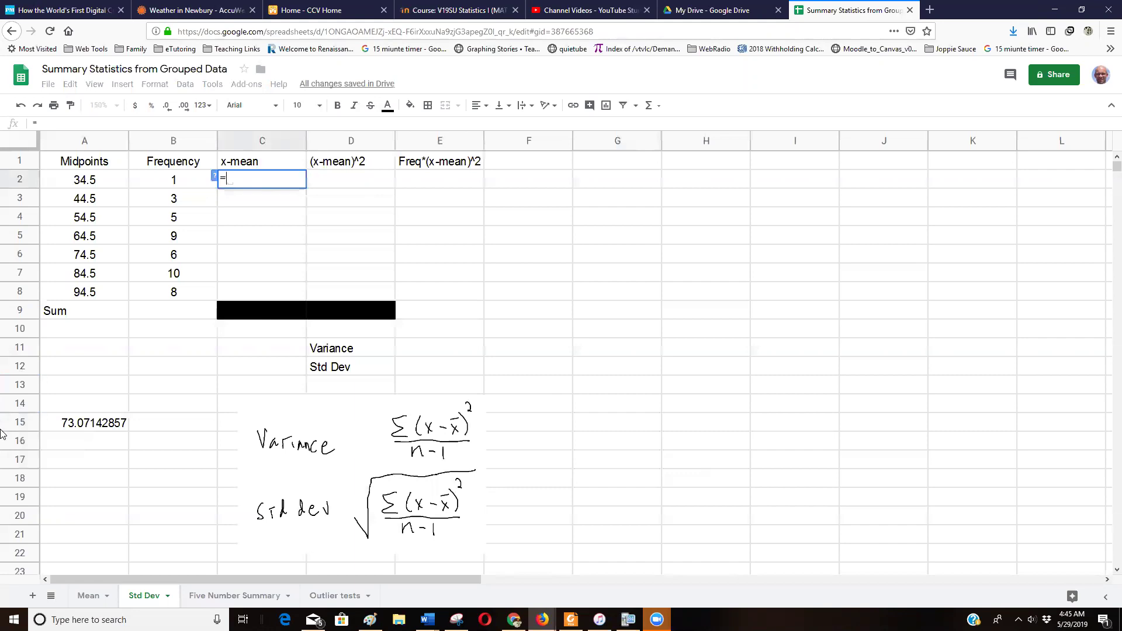
pyautogui.click(74, 186)
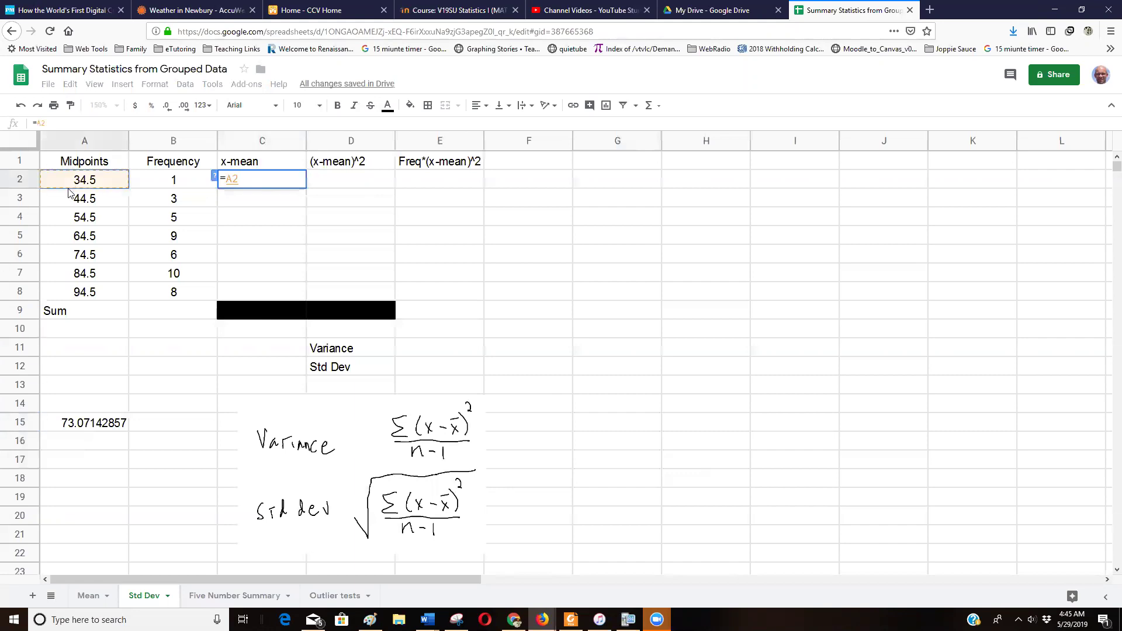
pyautogui.write('-')
pyautogui.write('7')
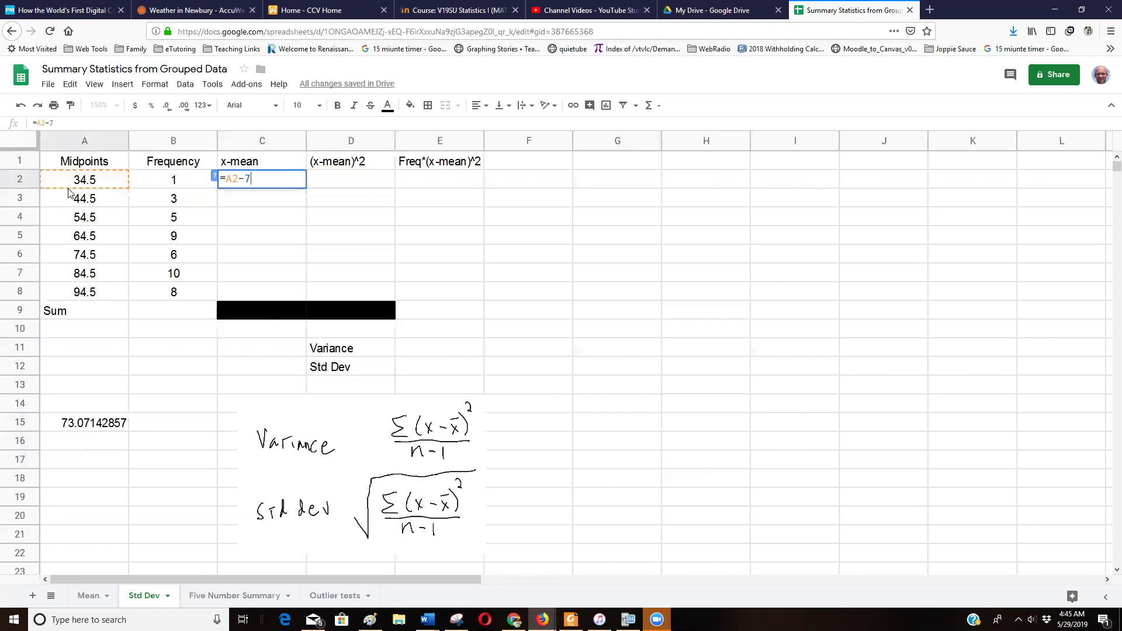
pyautogui.write('3.07142857')
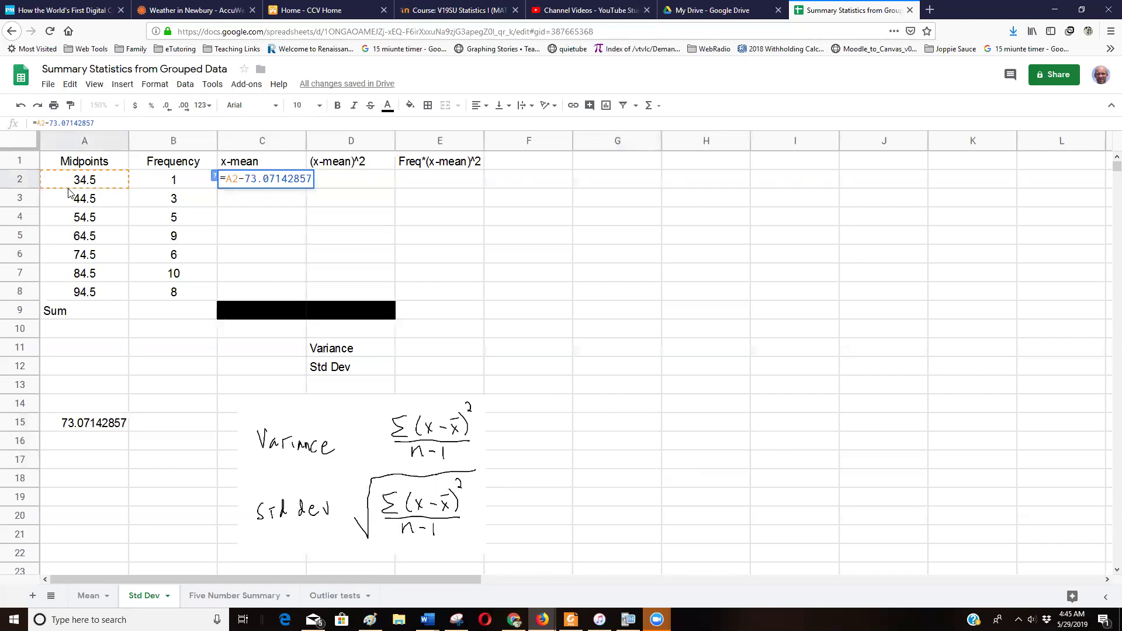
pyautogui.press('Return')
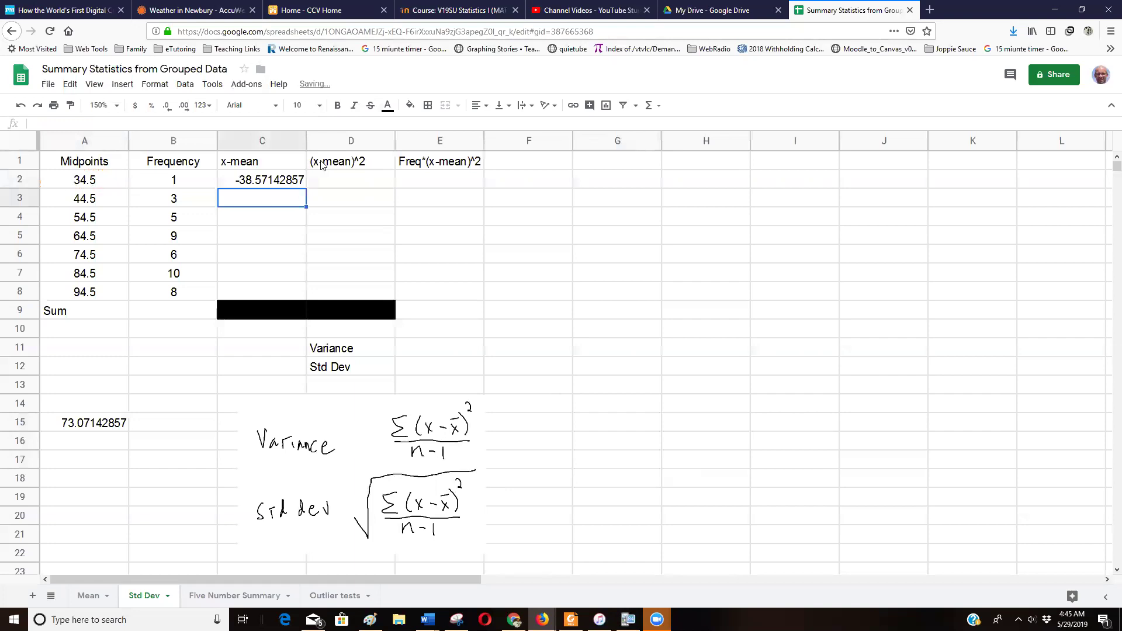
# Square the first deviation in D2 with the formula =C2^2
pyautogui.click(338, 179)
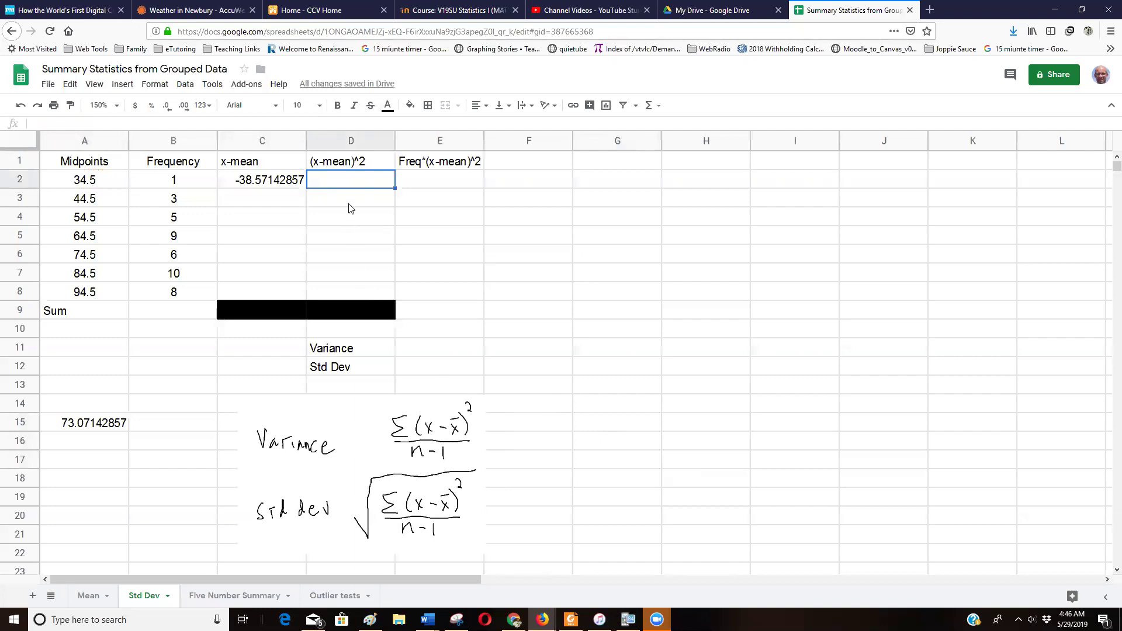
pyautogui.write('=')
pyautogui.click(270, 176)
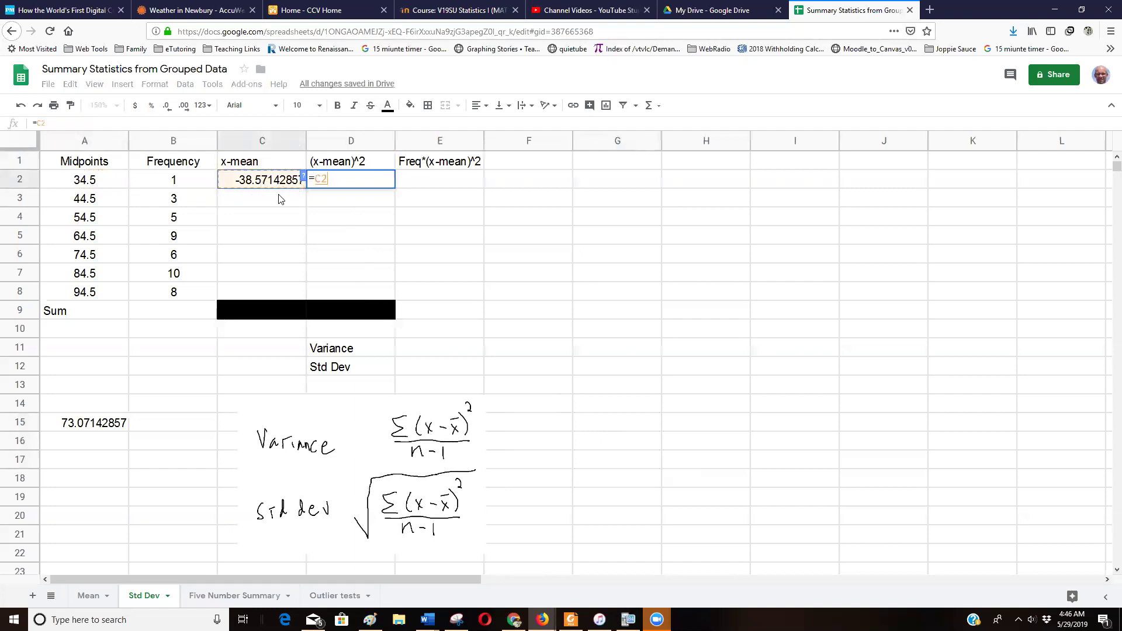
pyautogui.write('^2')
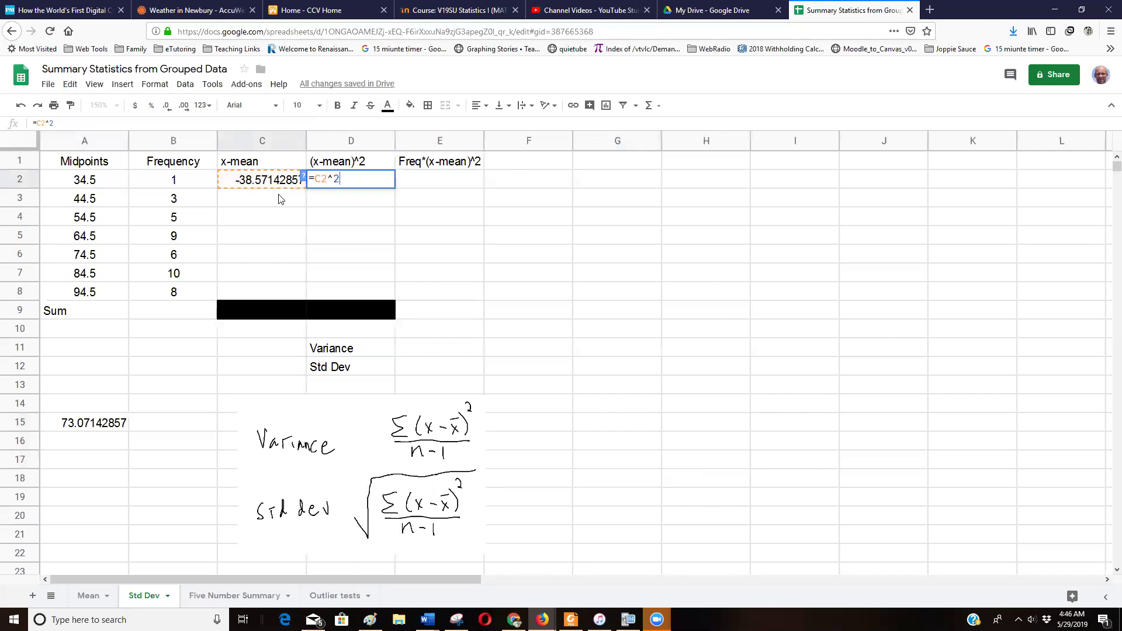
pyautogui.press('Return')
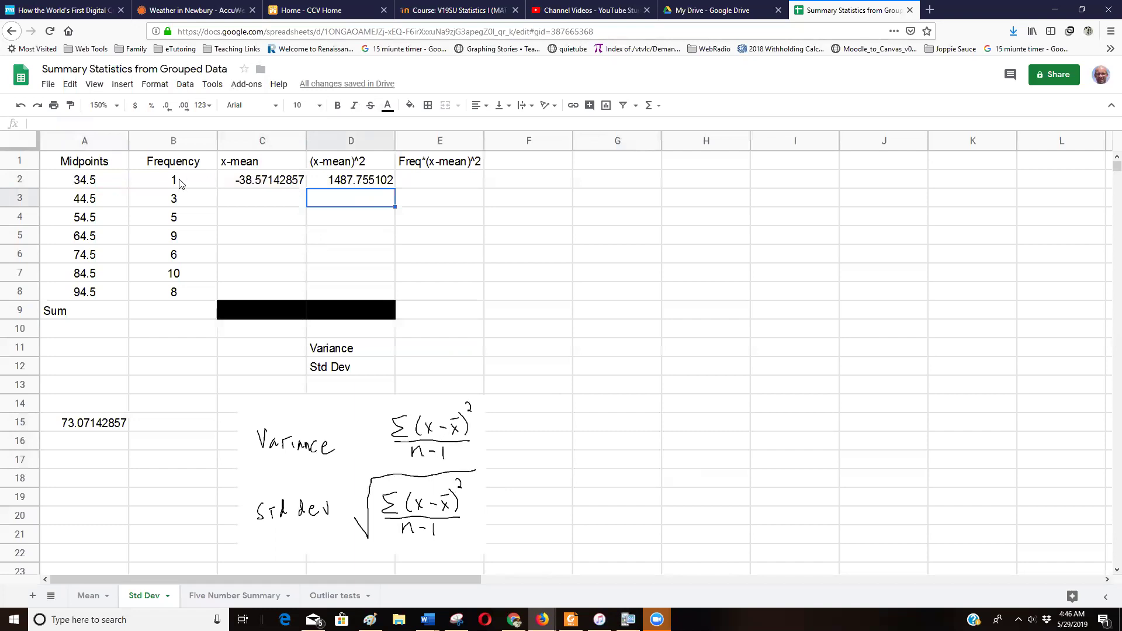
# Enter =B2*D2 in E2 and fill the formulas of C2:E2 down through row 8
pyautogui.click(424, 181)
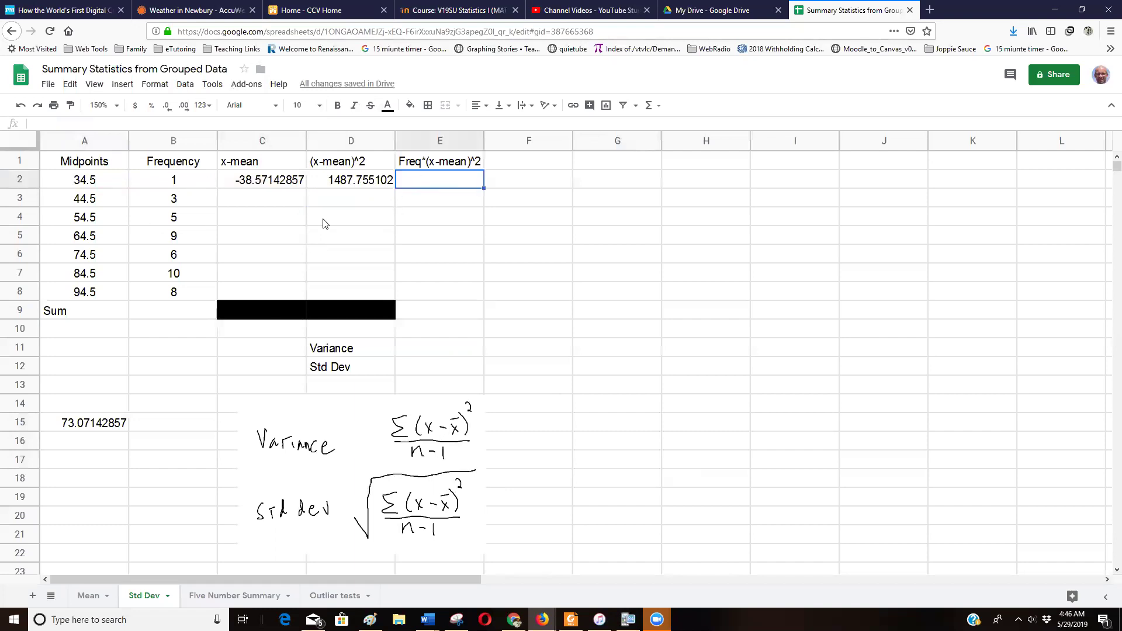
pyautogui.write('=')
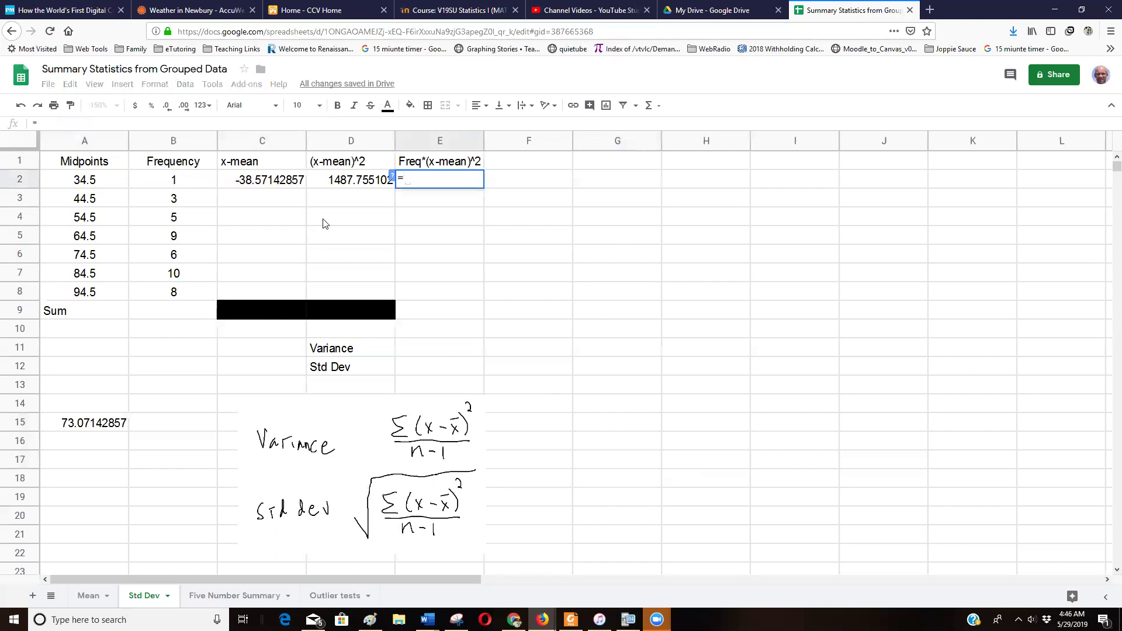
pyautogui.click(169, 178)
pyautogui.write('*')
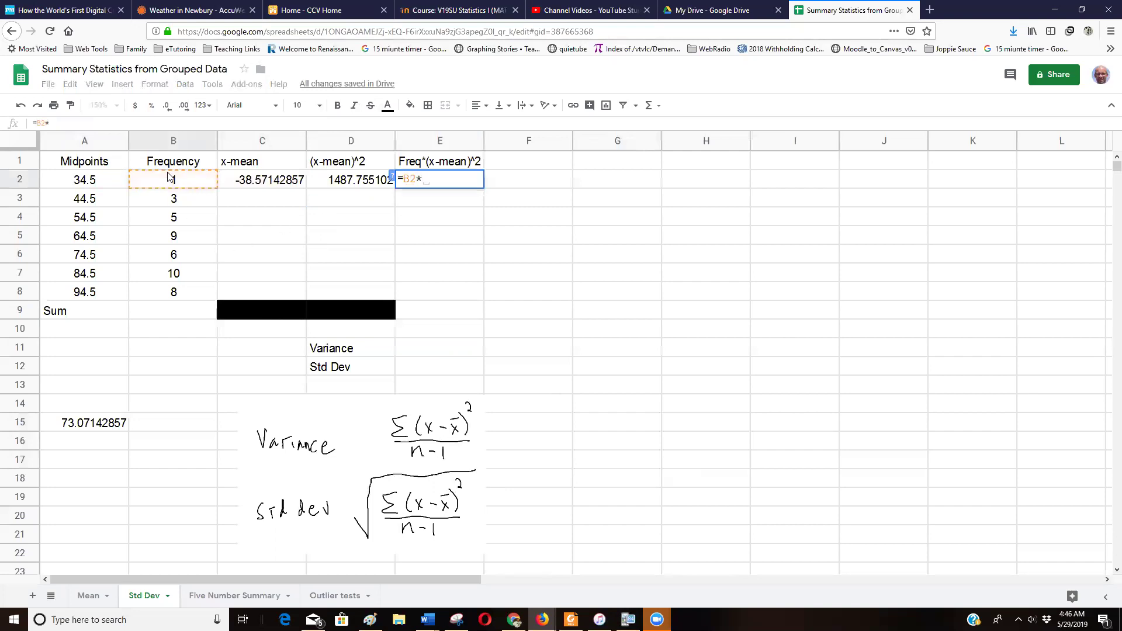
pyautogui.click(349, 185)
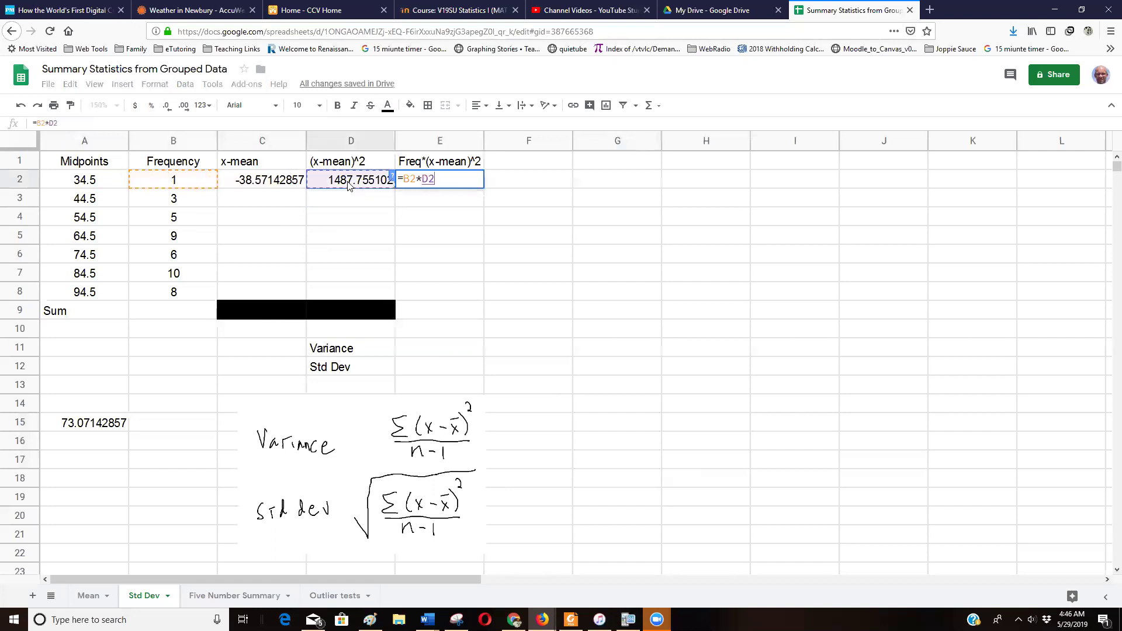
pyautogui.press('Return')
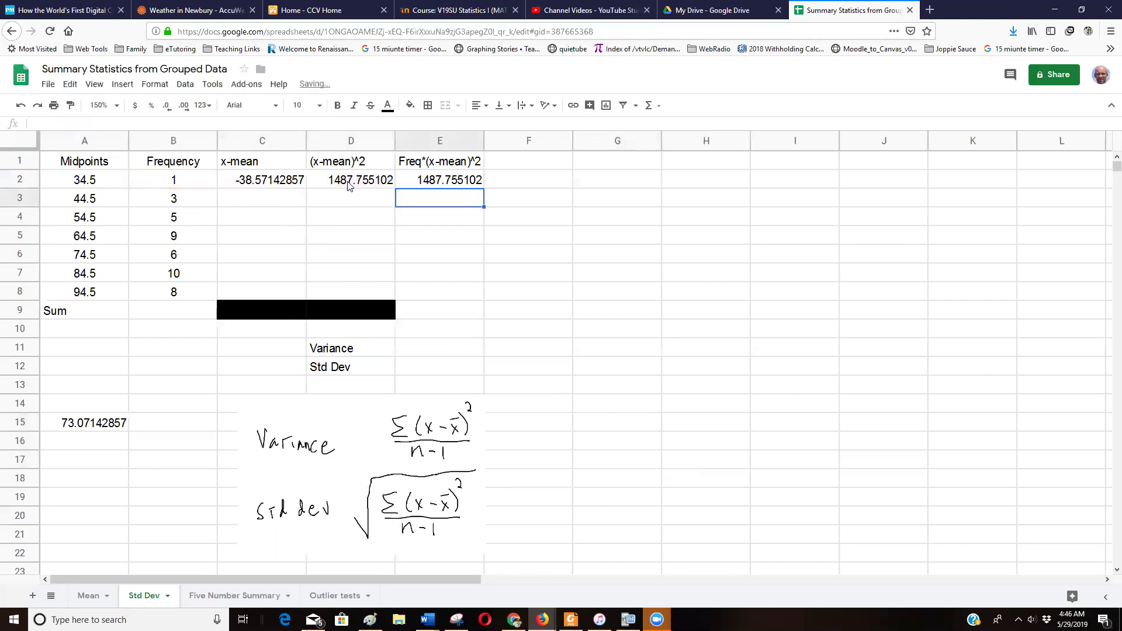
pyautogui.moveTo(280, 188); pyautogui.dragTo(439, 182)
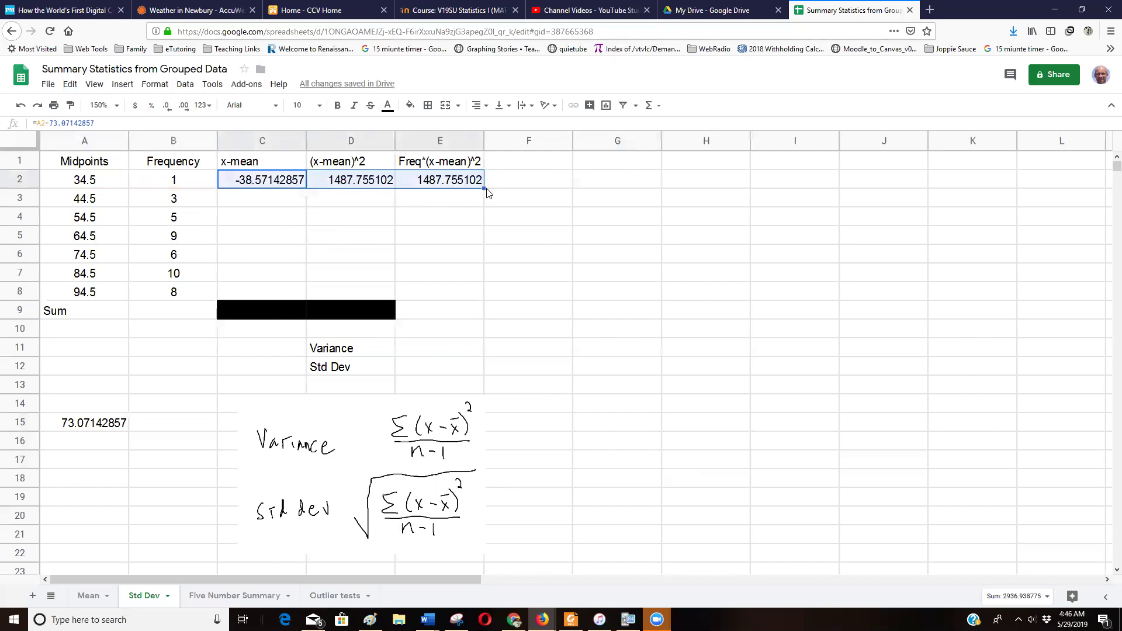
pyautogui.moveTo(484, 186); pyautogui.dragTo(477, 285)
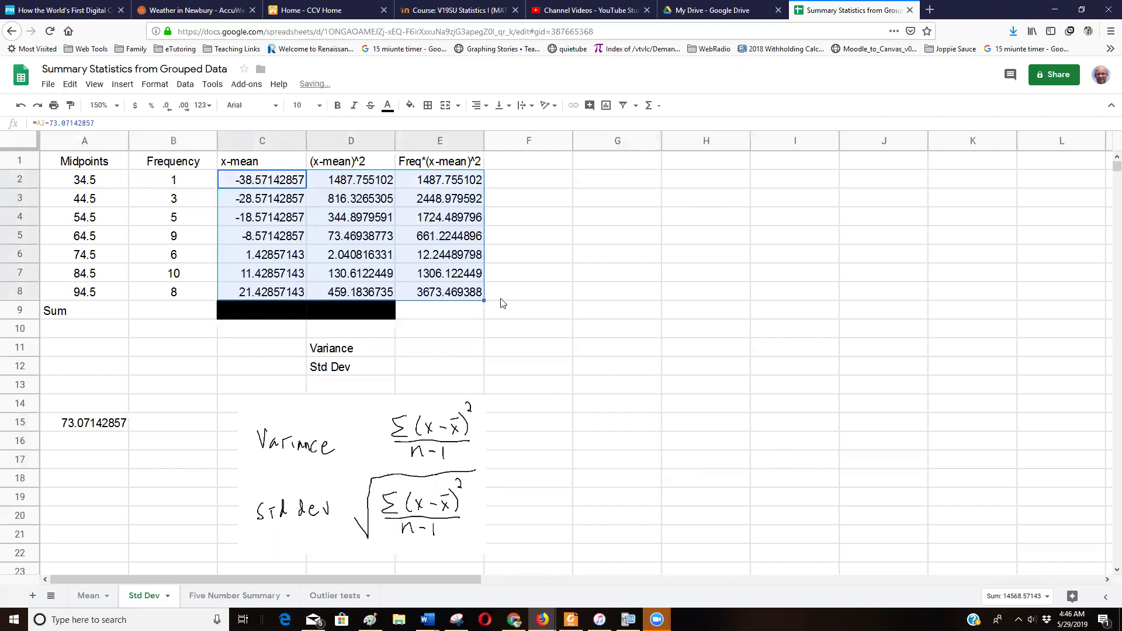
# Inspect the filled formulas in E6, D6 and C6, leaving each cell without editing it
pyautogui.doubleClick(452, 256)
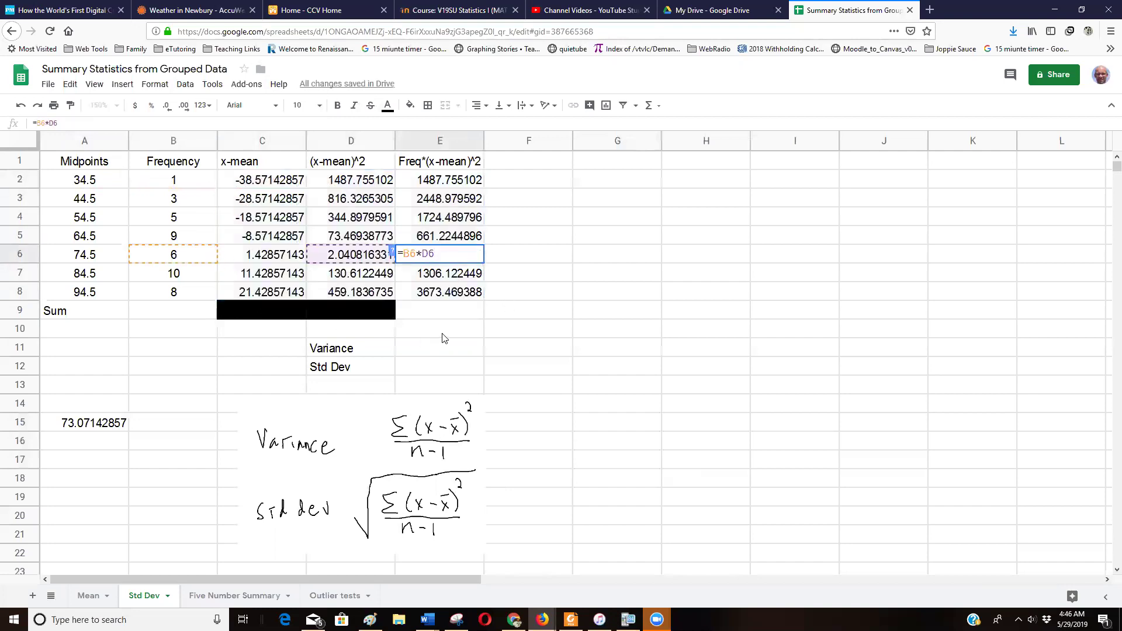
pyautogui.press('Escape')
pyautogui.click(359, 262)
pyautogui.doubleClick(359, 262)
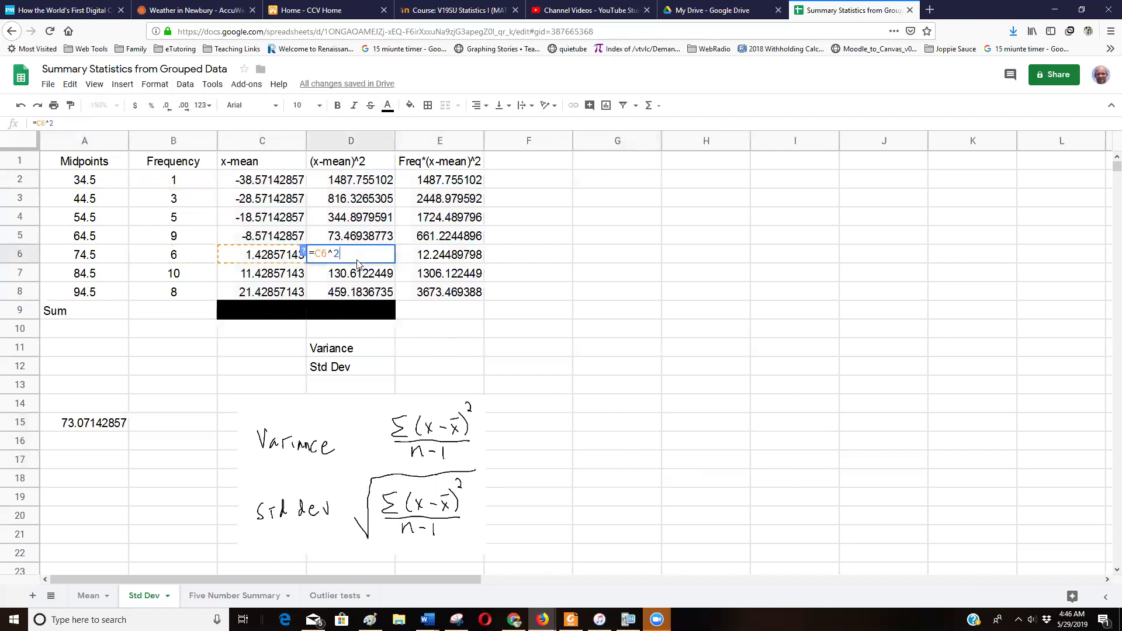
pyautogui.press('Escape')
pyautogui.click(282, 252)
pyautogui.doubleClick(282, 251)
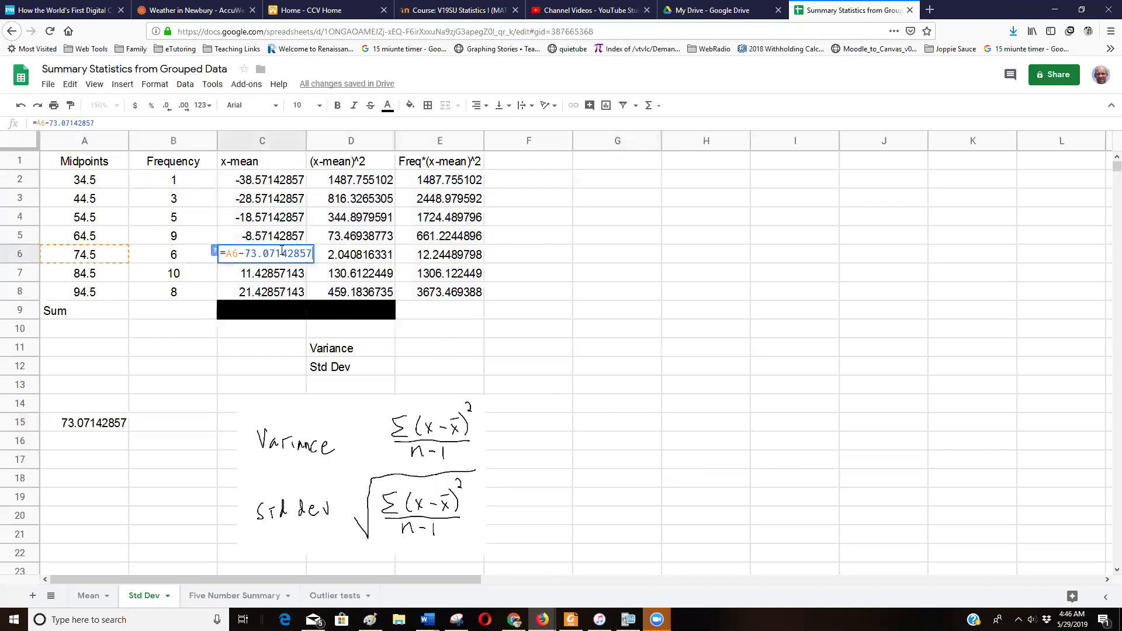
pyautogui.press('Escape')
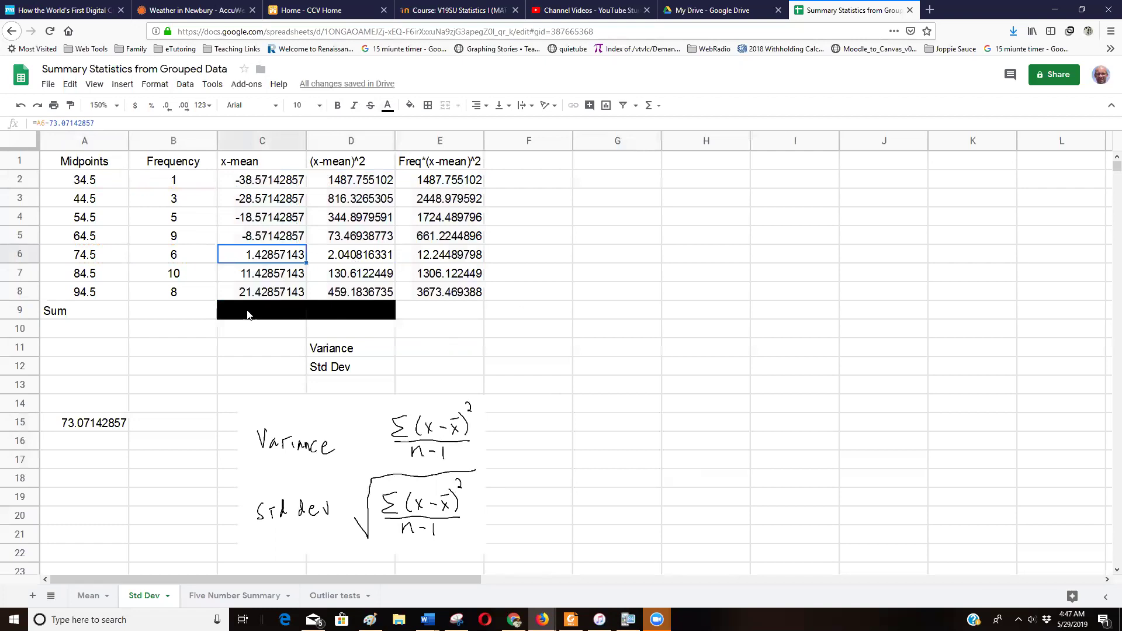
# Total the frequencies in B9 with a SUM formula over B2:B8
pyautogui.click(170, 311)
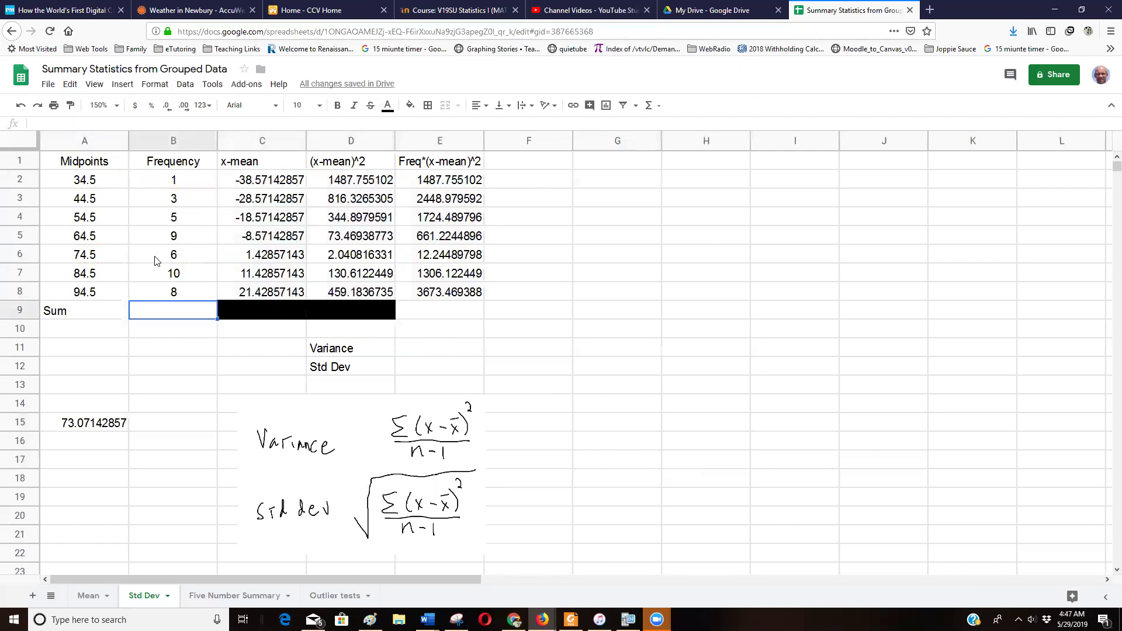
pyautogui.write('=sum(')
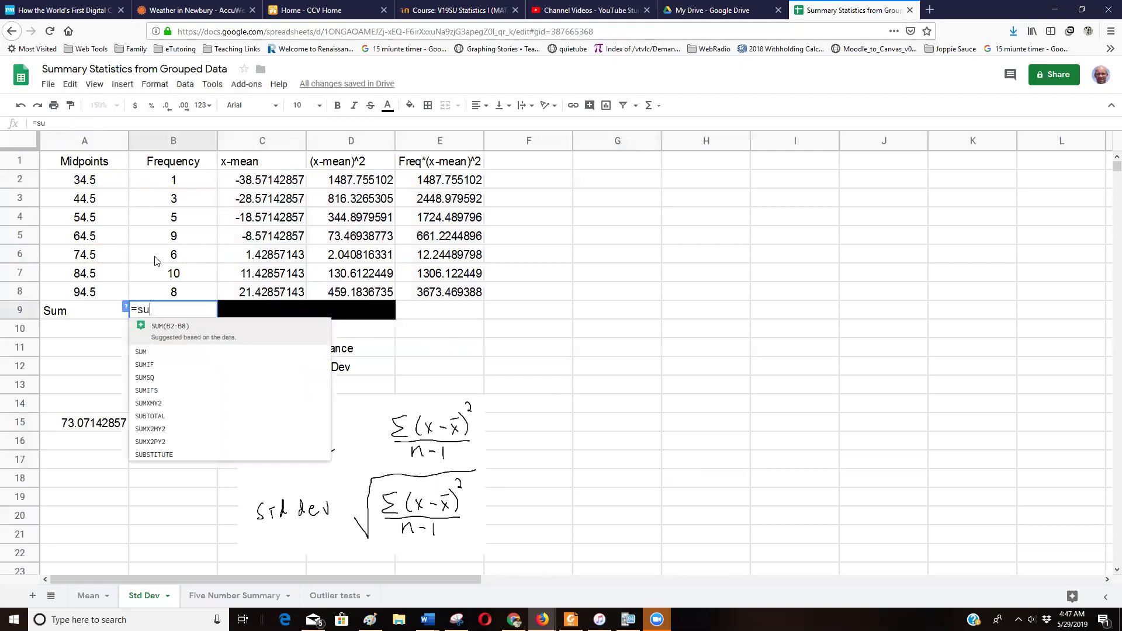
pyautogui.moveTo(174, 183); pyautogui.dragTo(149, 291)
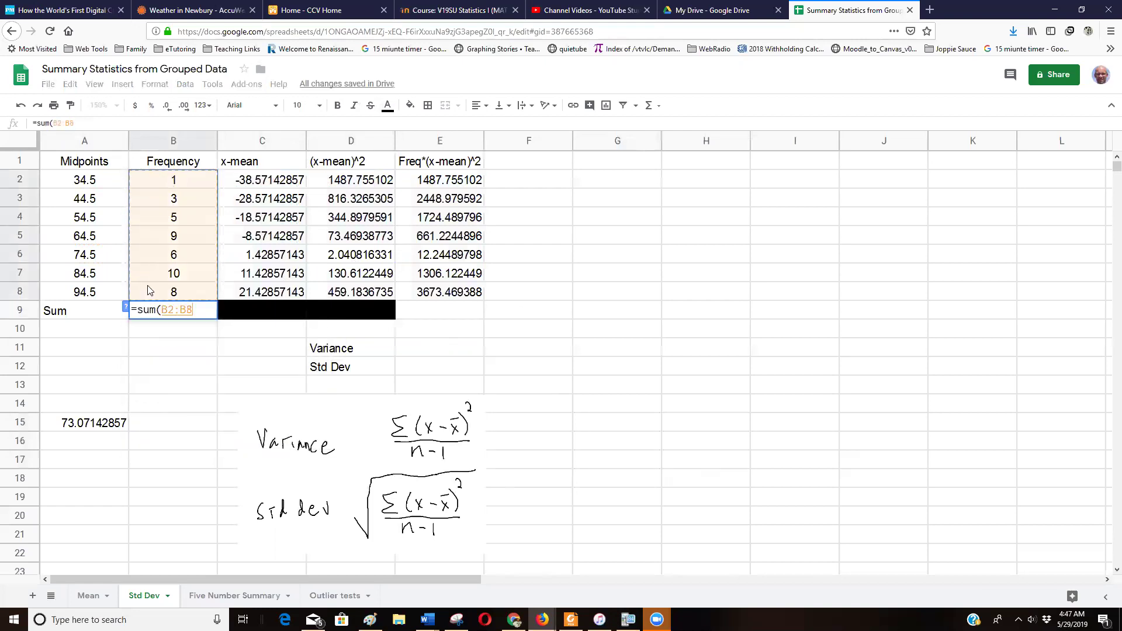
pyautogui.press('Return')
pyautogui.click(190, 316)
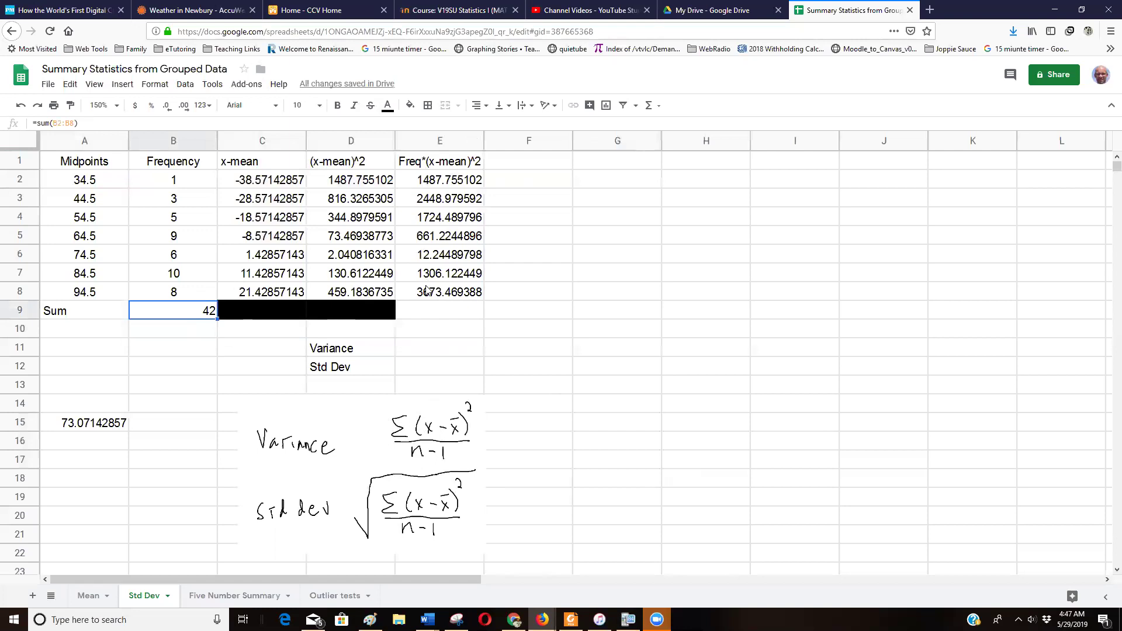
# Copy the sum formula from B9 to E9 to total the Freq*(x-mean)^2 column
pyautogui.click(369, 186)
pyautogui.click(444, 183)
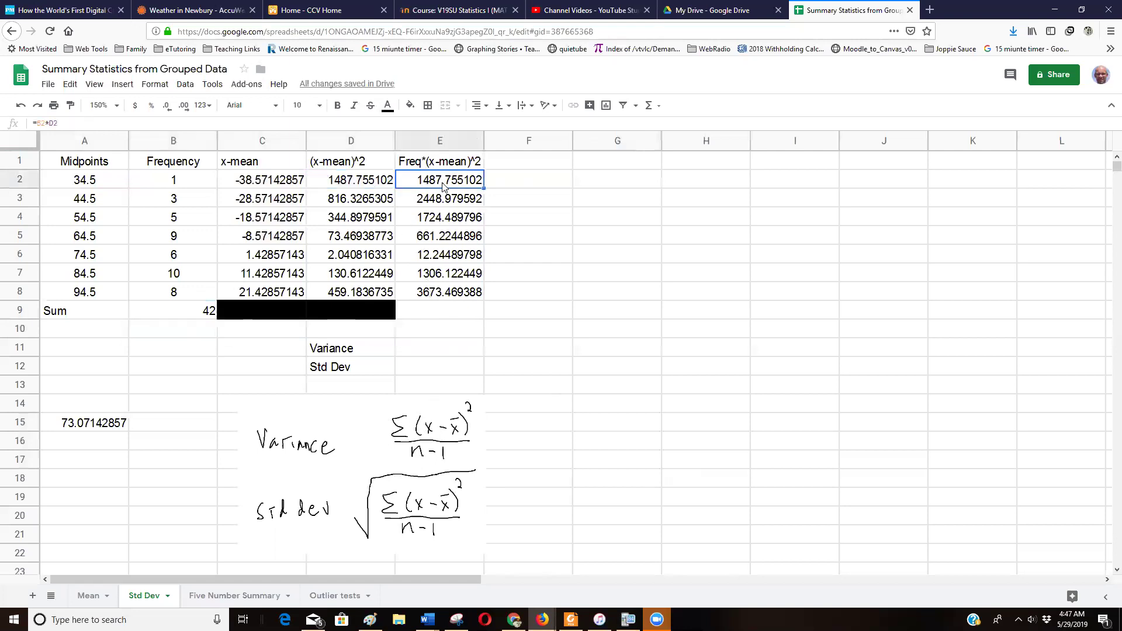
pyautogui.click(443, 273)
pyautogui.click(441, 313)
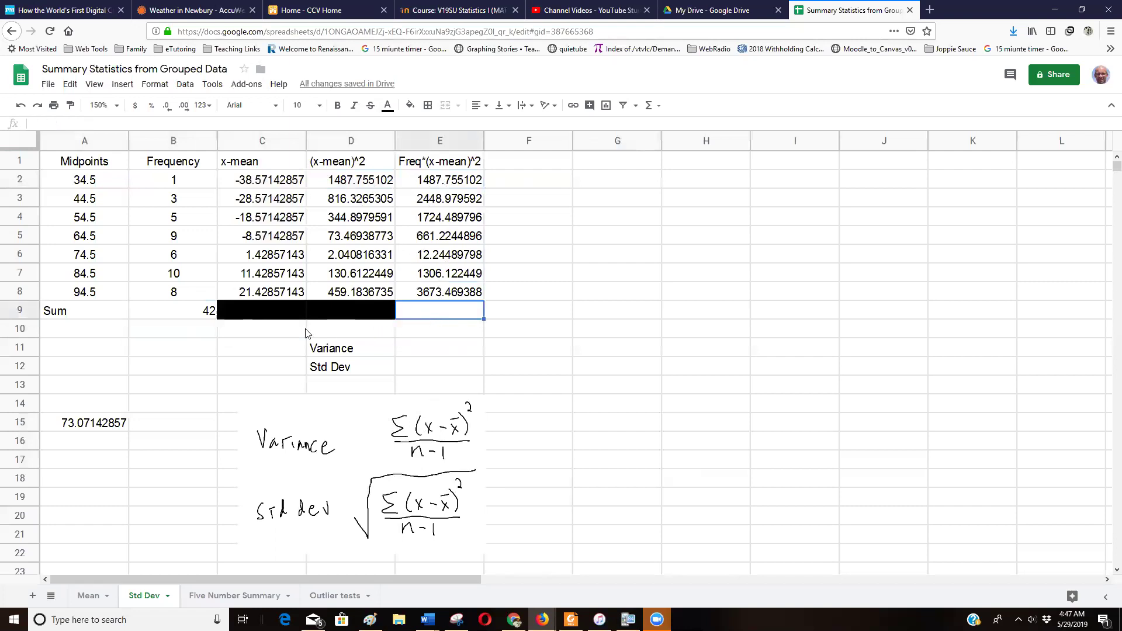
pyautogui.click(201, 314)
pyautogui.hotkey('ctrl', 'c')
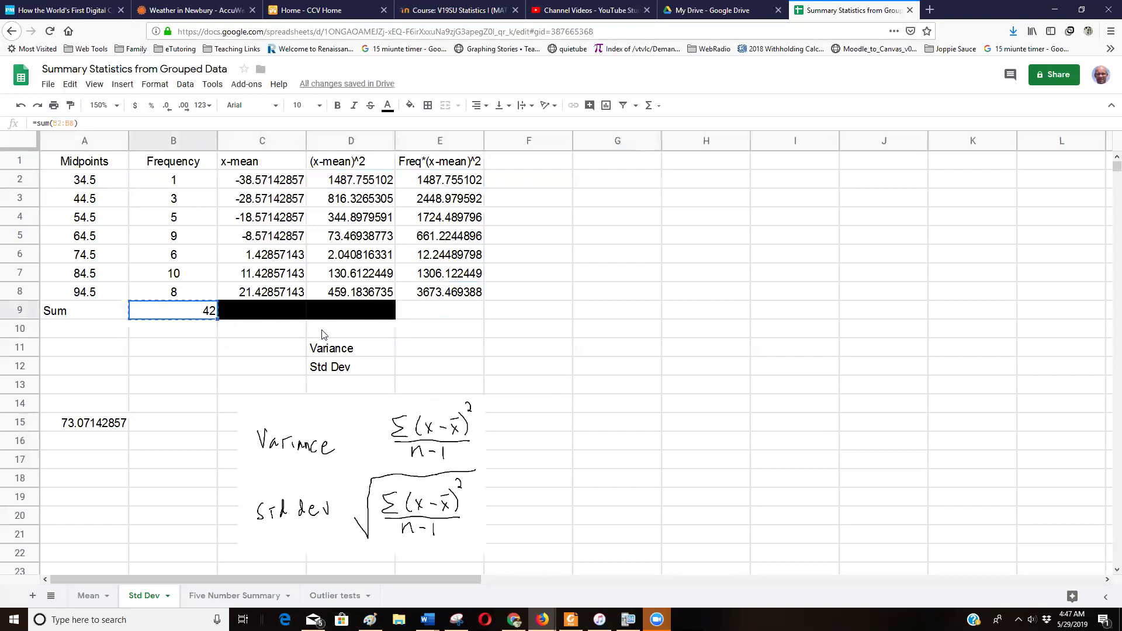
pyautogui.click(432, 311)
pyautogui.hotkey('ctrl', 'v')
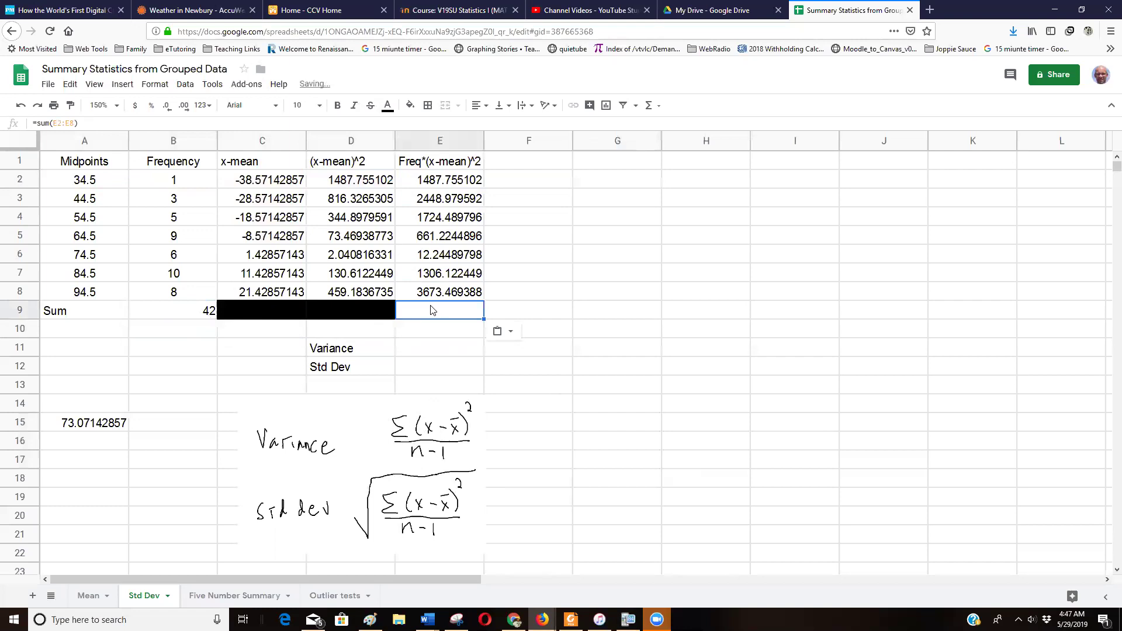
pyautogui.click(458, 342)
pyautogui.click(456, 313)
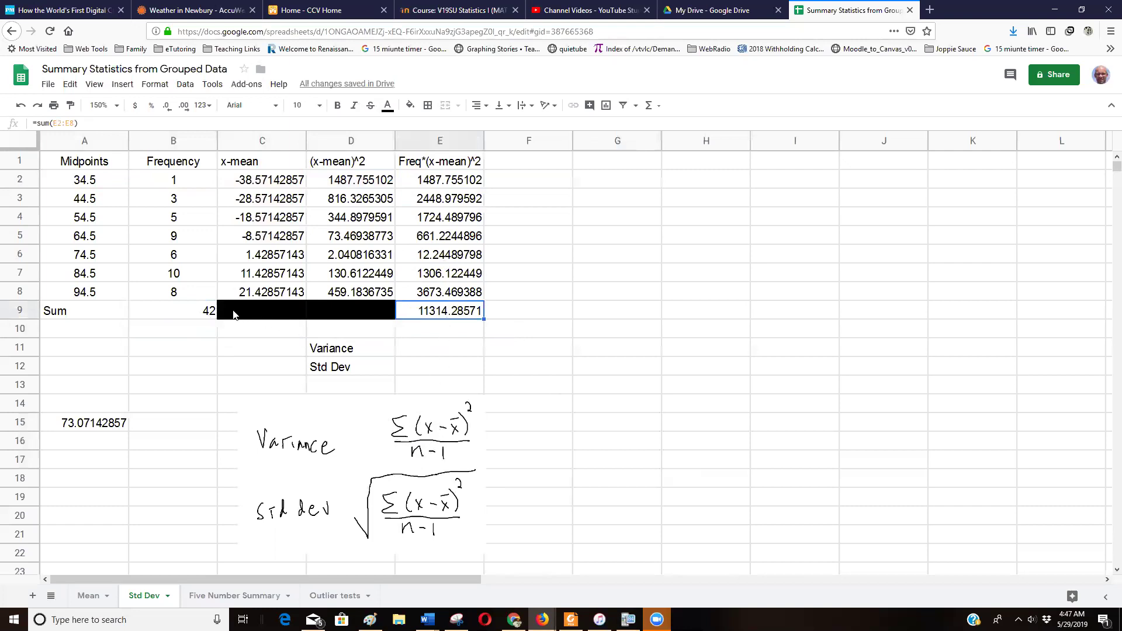
# Calculate the variance in E11 with the formula =E9/41
pyautogui.click(435, 348)
pyautogui.write('=')
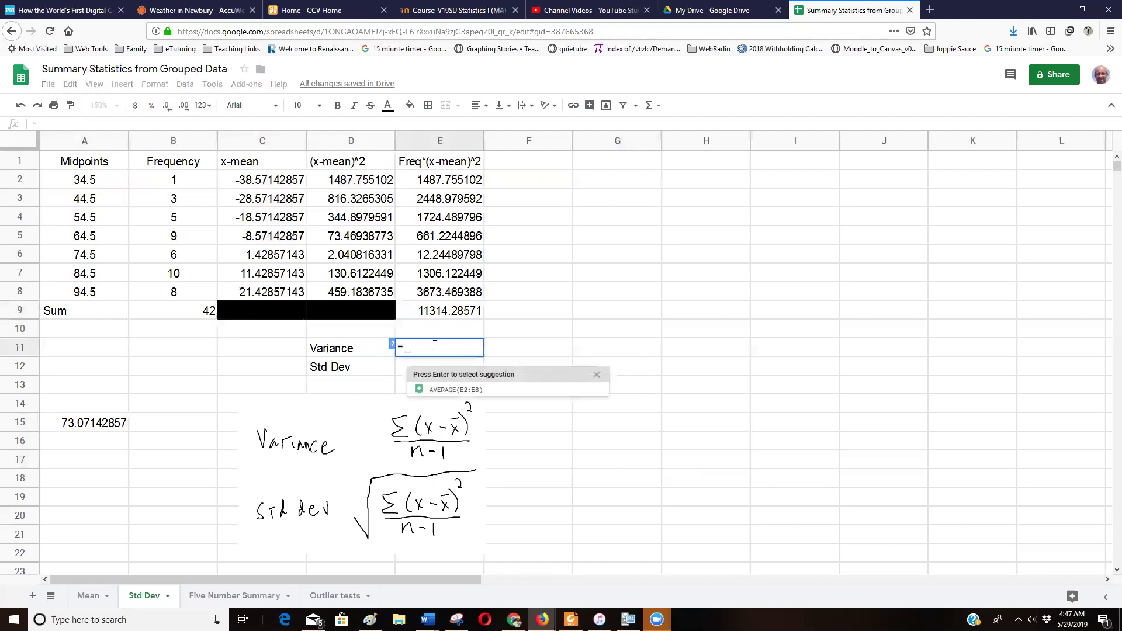
pyautogui.click(439, 309)
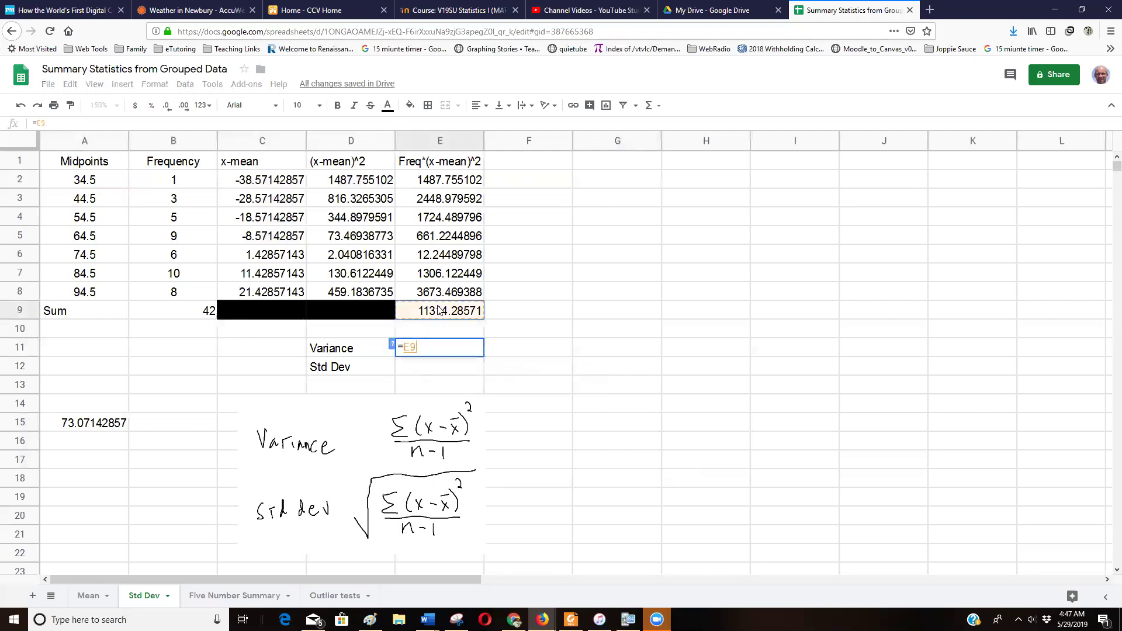
pyautogui.write('/41')
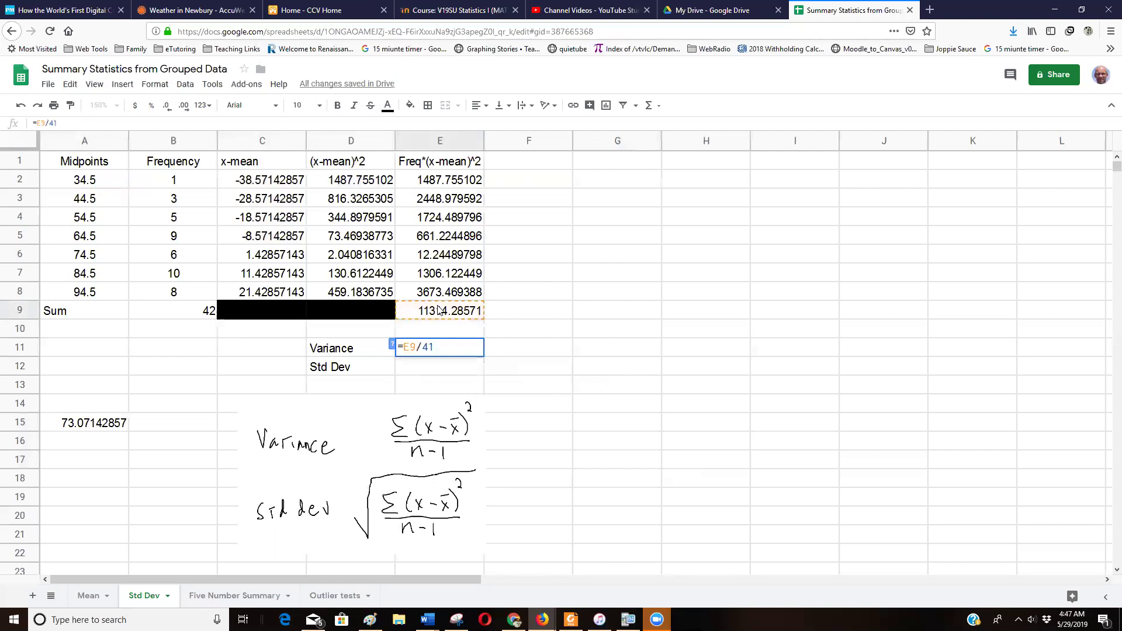
pyautogui.press('Return')
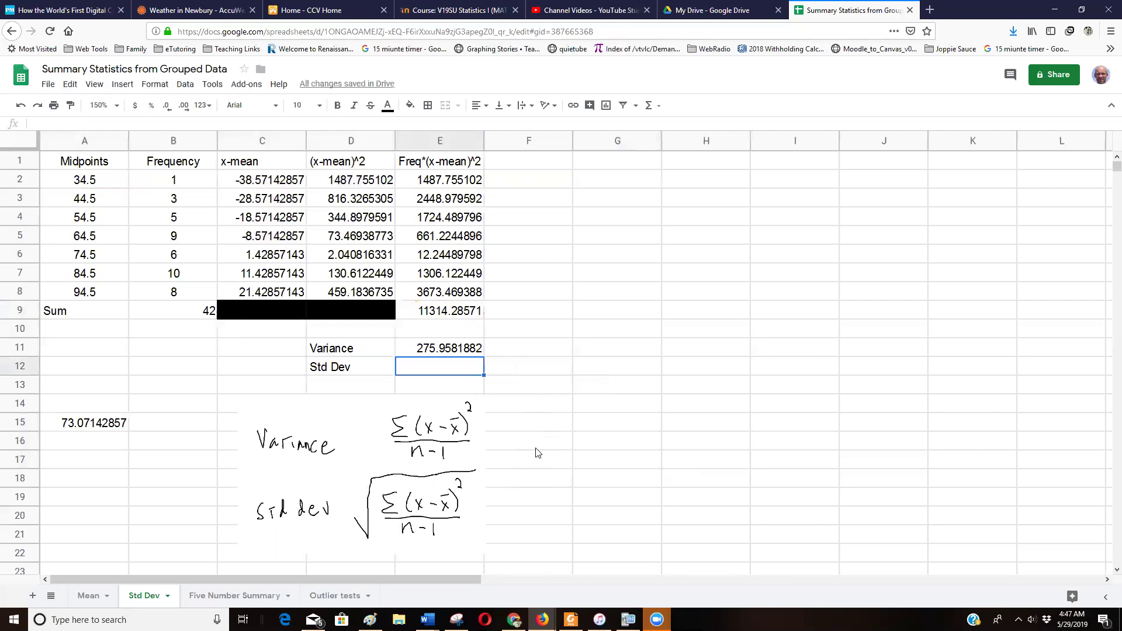
# Calculate the standard deviation in E12 with the formula =SQRT(E11)
pyautogui.write('=')
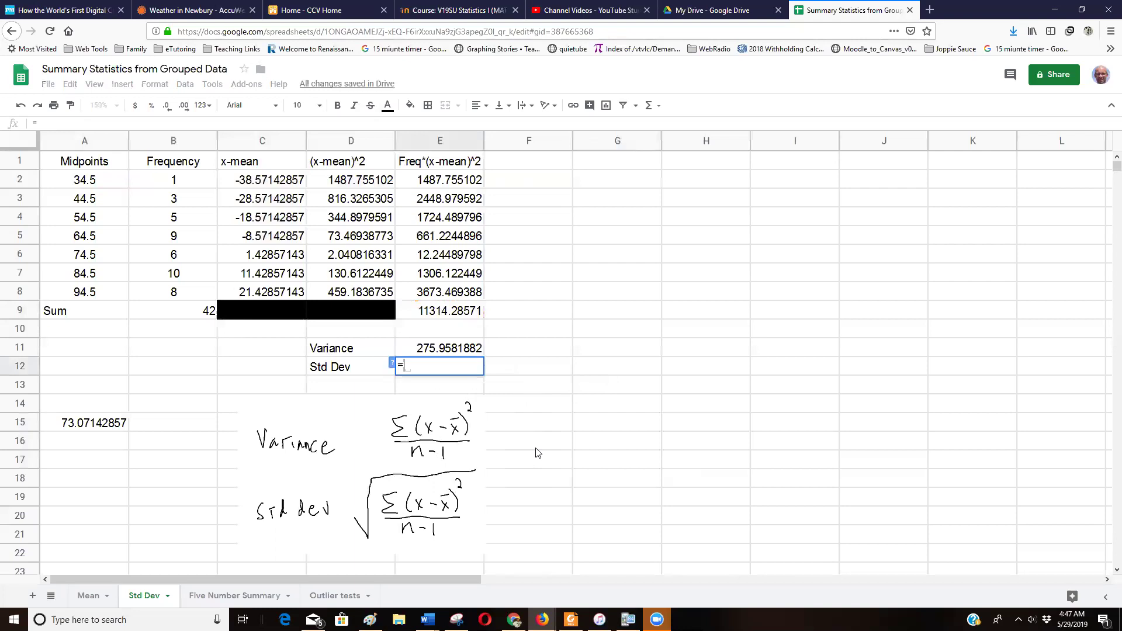
pyautogui.write('sqrt')
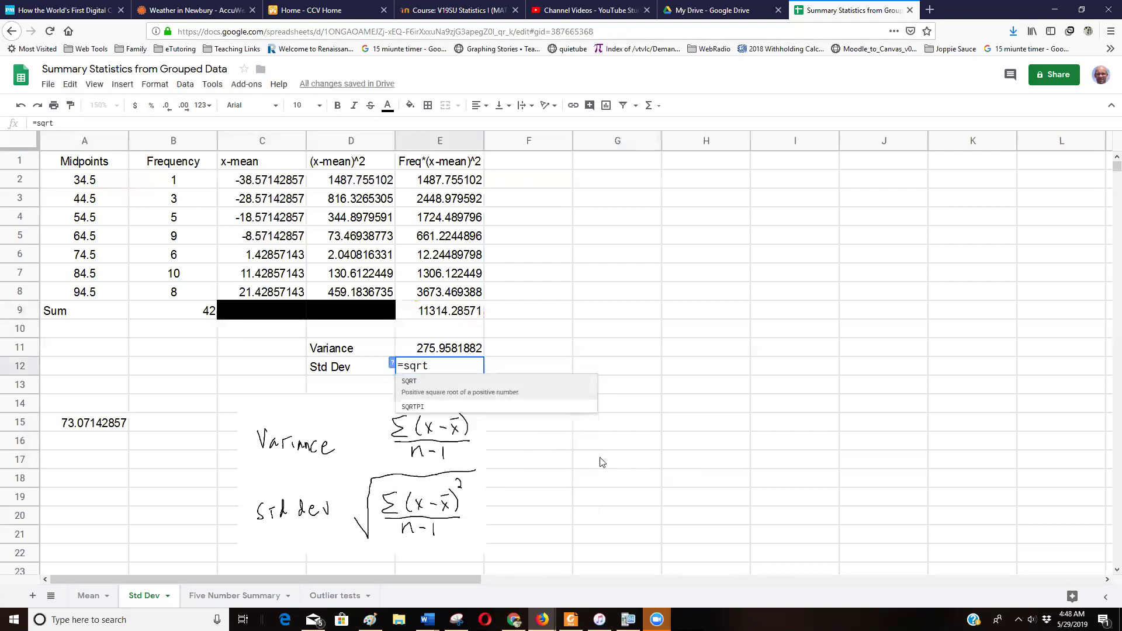
pyautogui.click(457, 386)
pyautogui.click(469, 349)
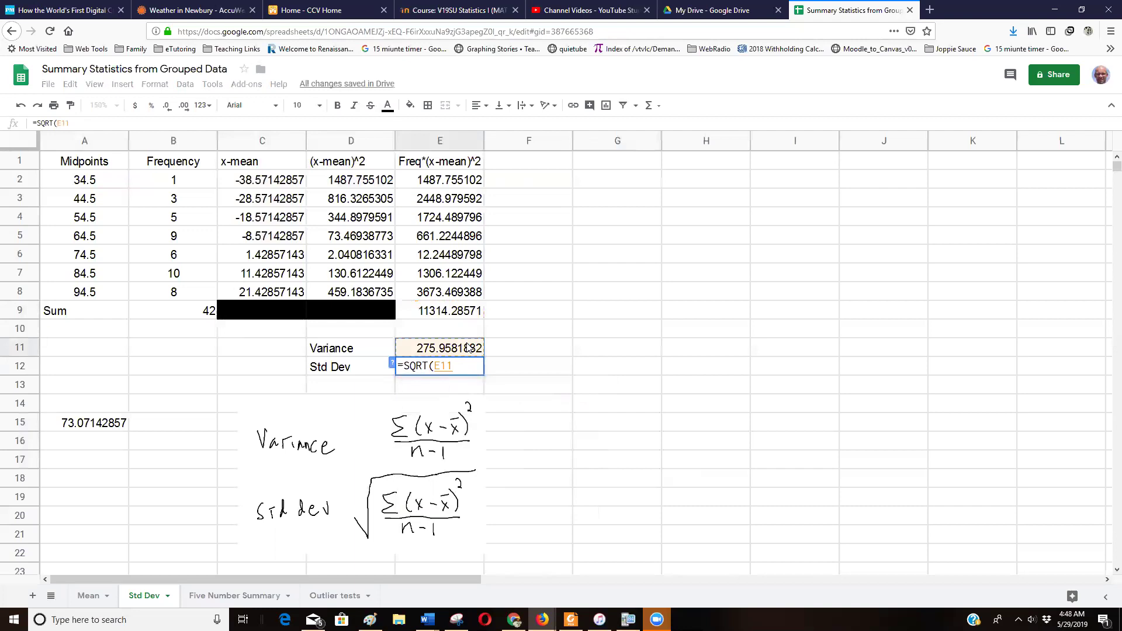
pyautogui.press('Return')
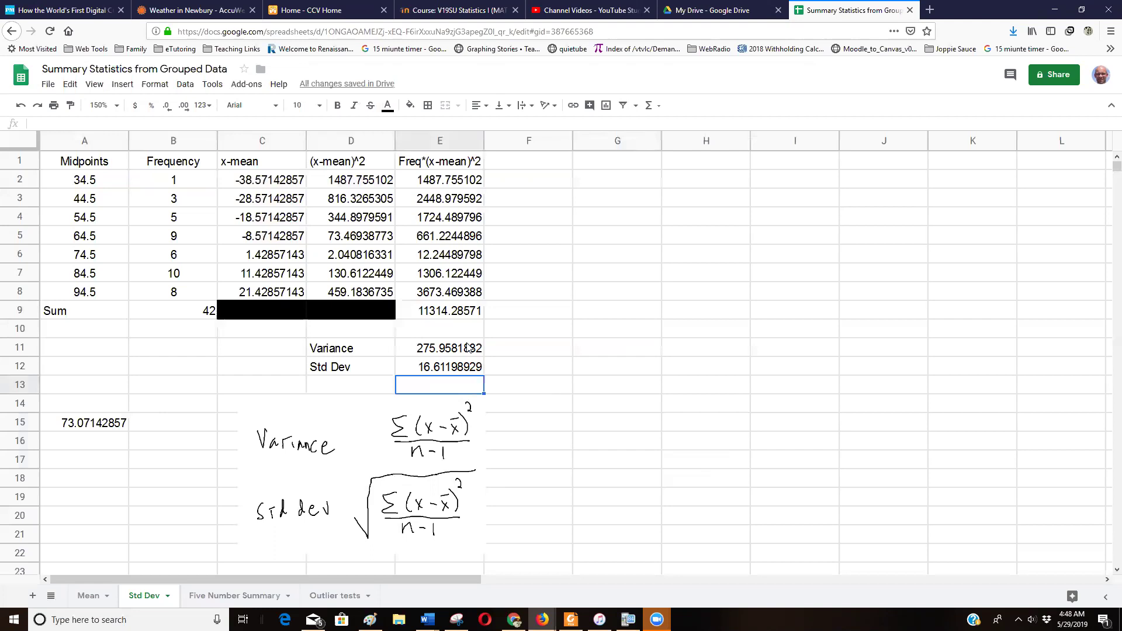
# Enter the labels Mean in G7 and Std Dev in G8
pyautogui.click(619, 270)
pyautogui.write('Me')
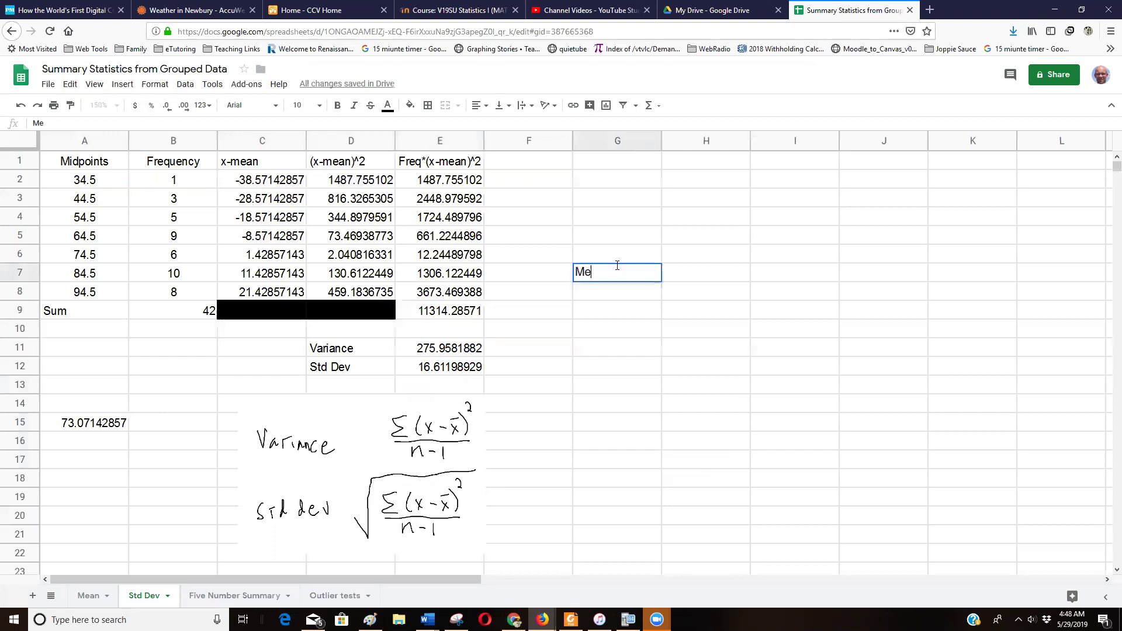
pyautogui.write('an')
pyautogui.press('Return')
pyautogui.write('Std Dev')
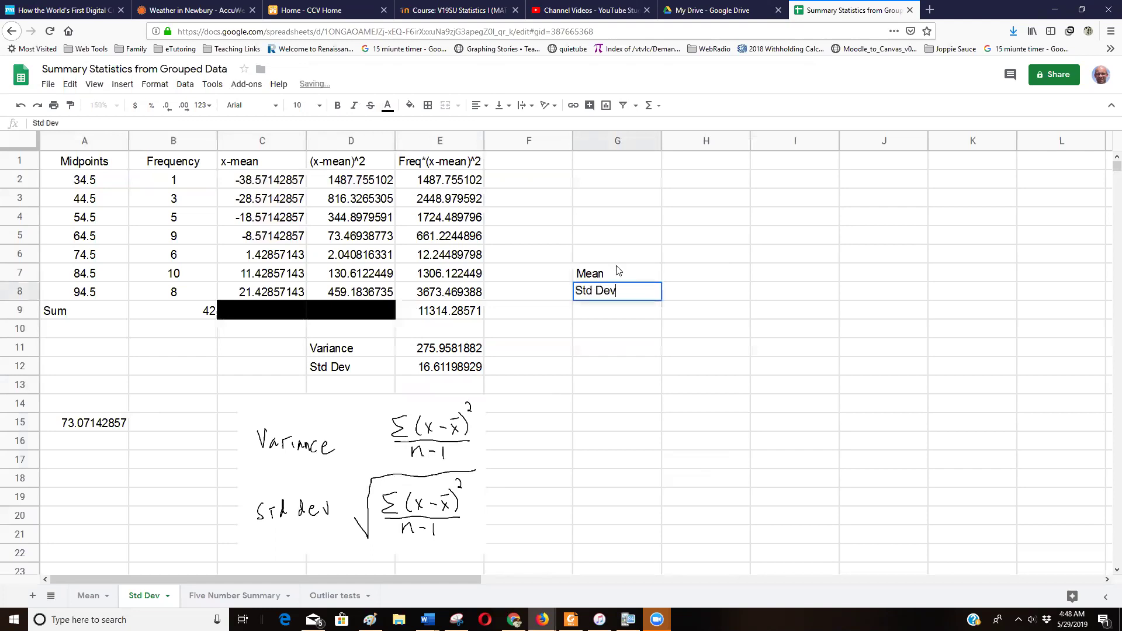
pyautogui.press('Return')
# Enter the rounded results 73.07 for the mean in H7 and 16.61 for the standard deviation in H8
pyautogui.click(696, 273)
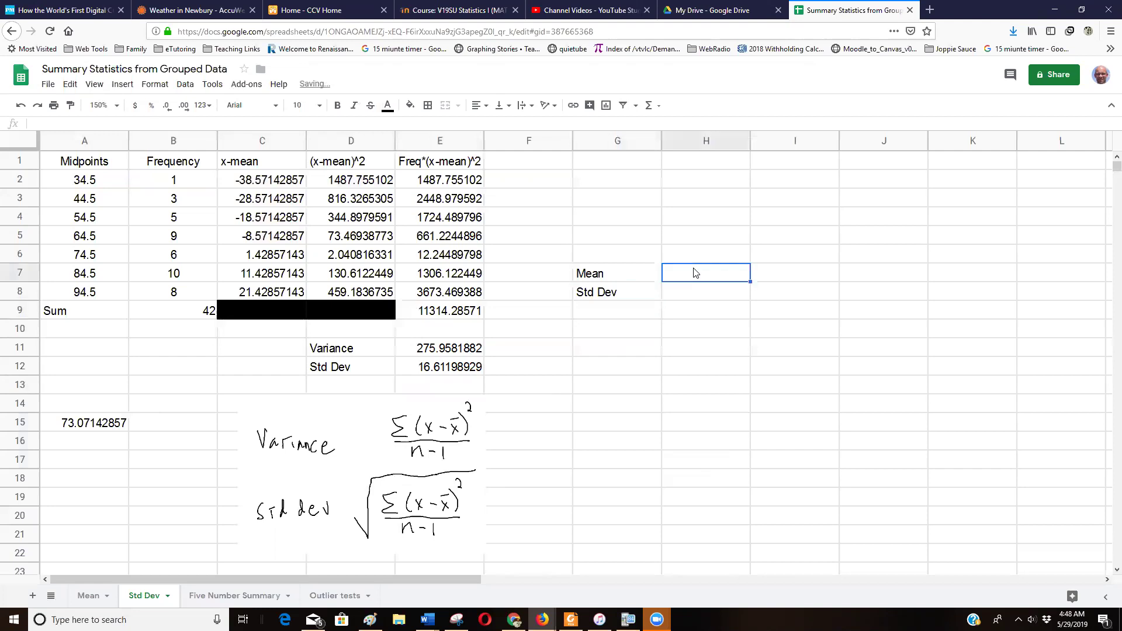
pyautogui.write('73.07')
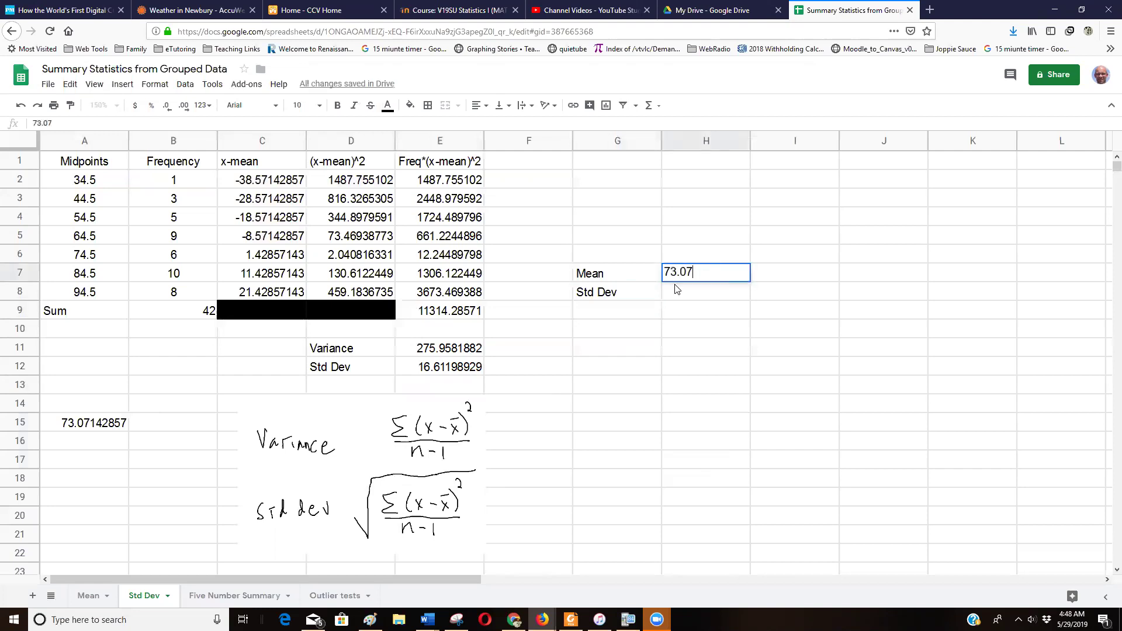
pyautogui.press('Return')
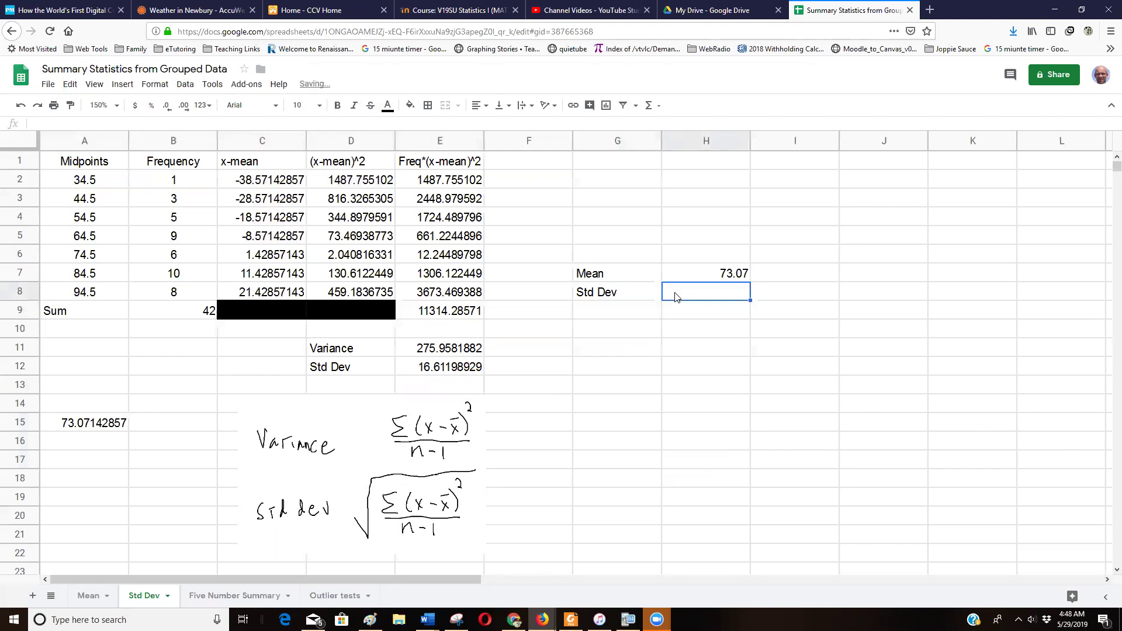
pyautogui.write('16.61')
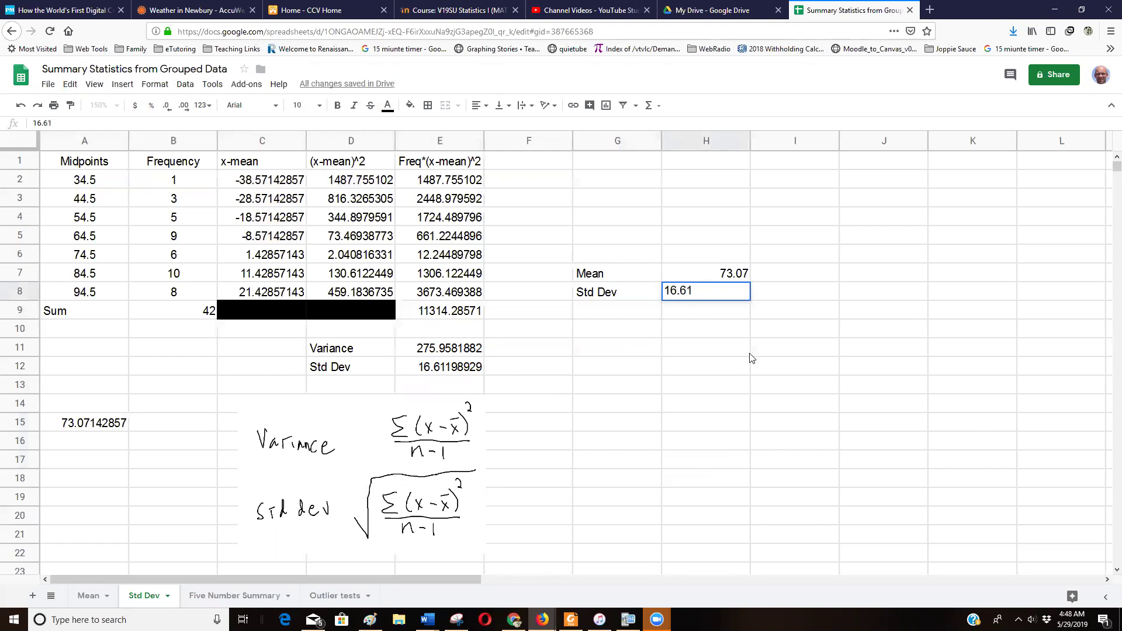
pyautogui.press('Return')
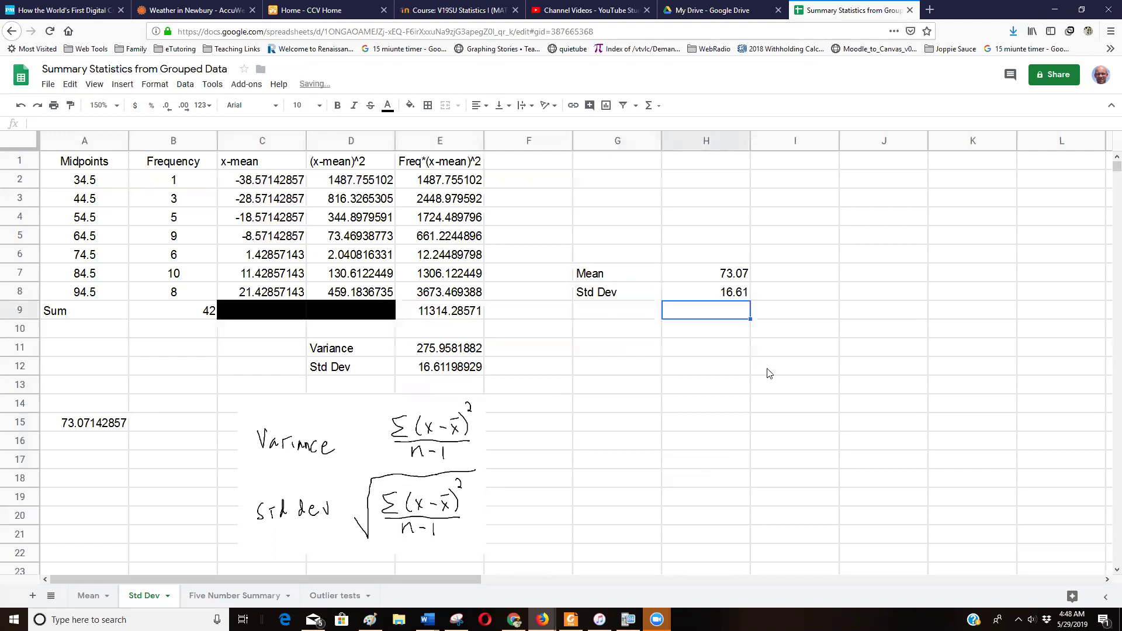
# Copy the Mean and Std Dev summary in G7:H8 to A1 of the Outlier tests sheet
pyautogui.click(626, 275)
pyautogui.moveTo(627, 275); pyautogui.dragTo(685, 286)
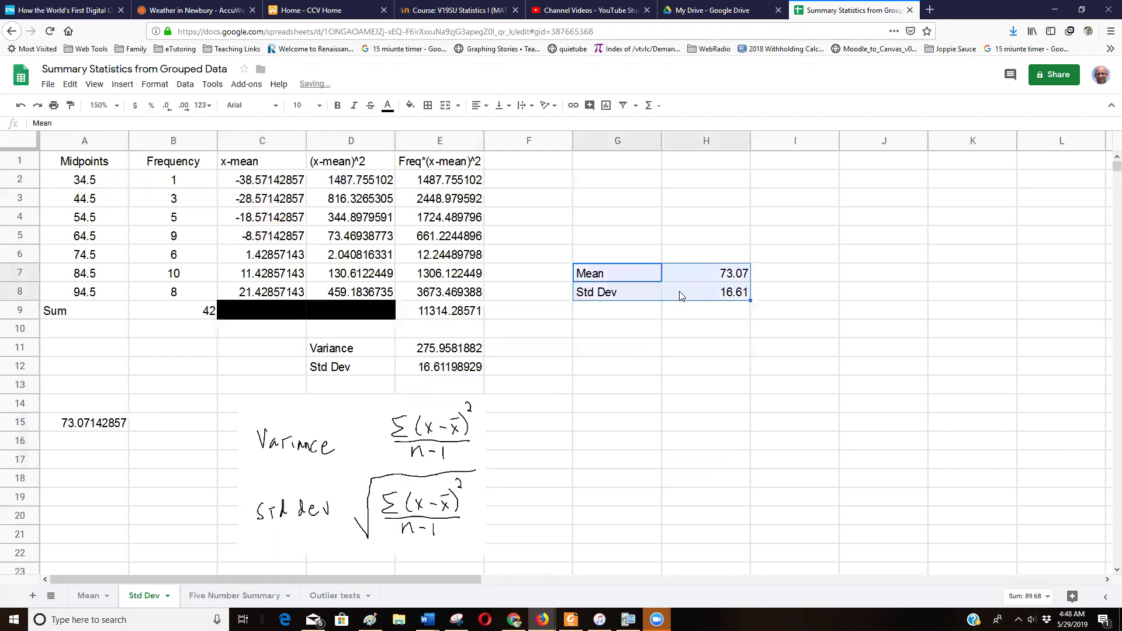
pyautogui.click(330, 594)
pyautogui.click(100, 166)
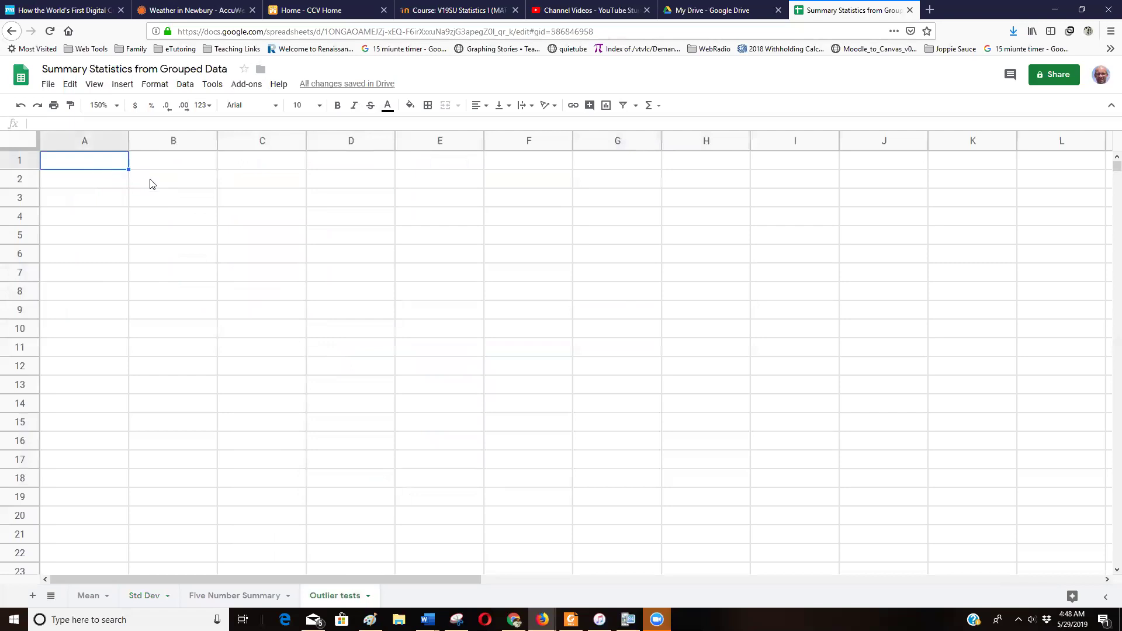
pyautogui.hotkey('ctrl', 'v')
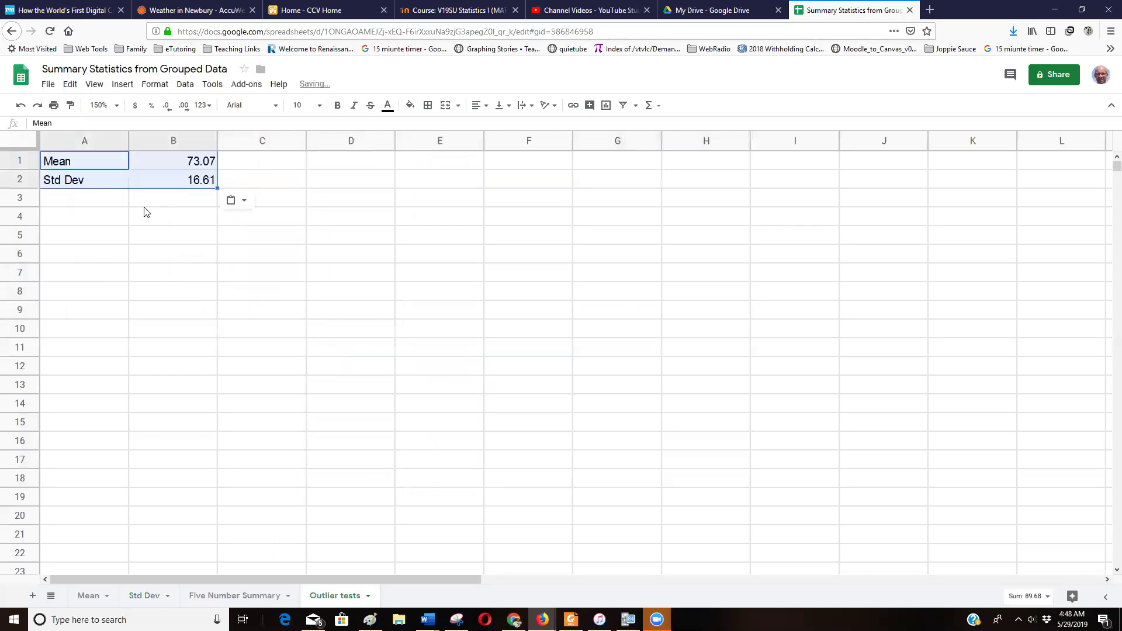
pyautogui.click(146, 202)
# Enter 34.5 as the Min value in K7 of the Five Number Summary sheet
pyautogui.click(154, 604)
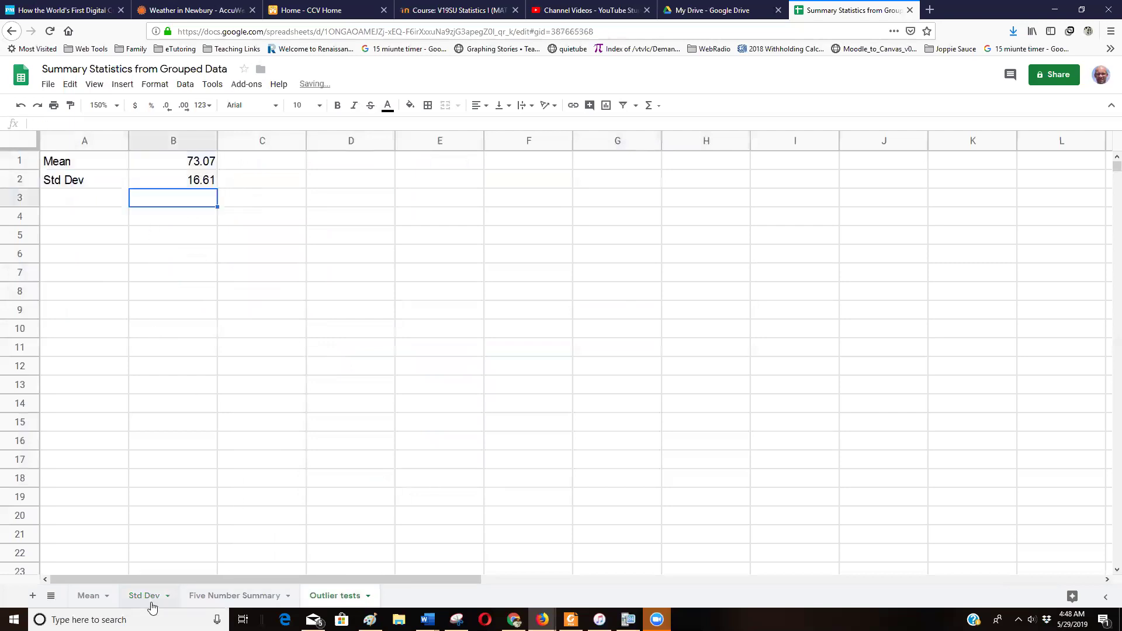
pyautogui.click(235, 602)
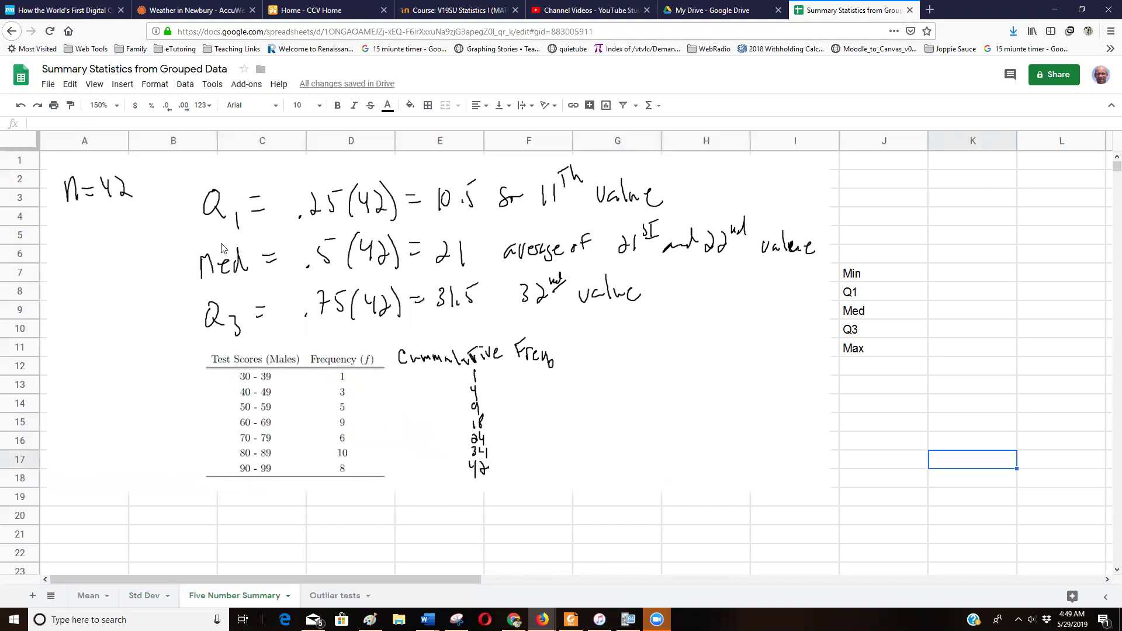
pyautogui.click(980, 270)
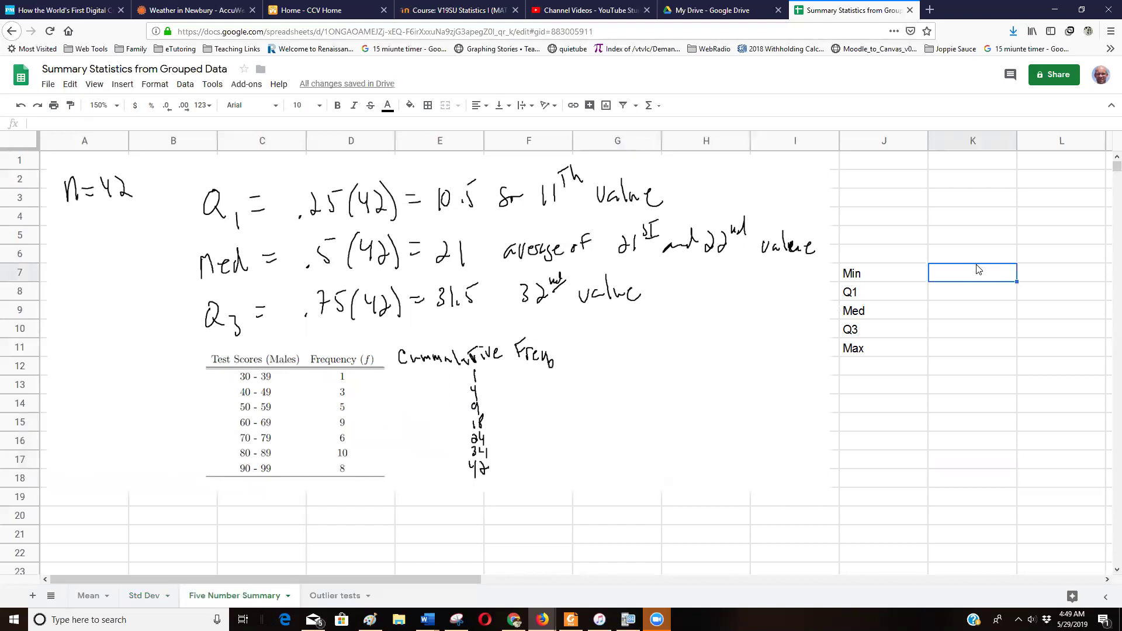
pyautogui.write('34.5')
pyautogui.press('Return')
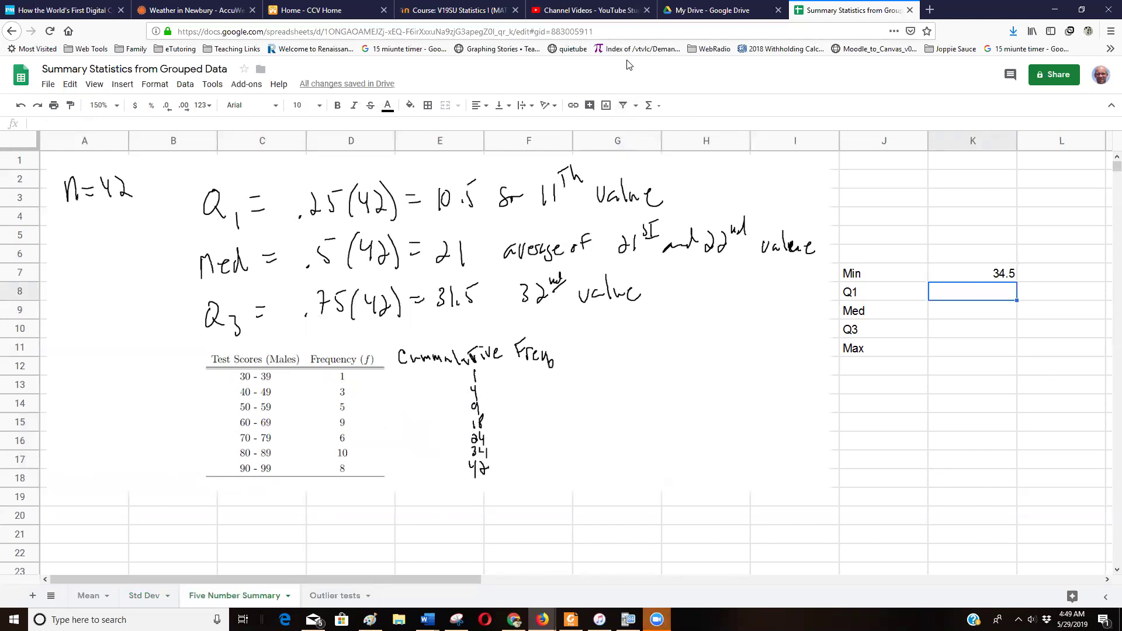
# Paste the Class Midpoint (x) table beside the cumulative frequencies and enter 94.5 as the Max value in K11
pyautogui.hotkey('ctrl', 'v')
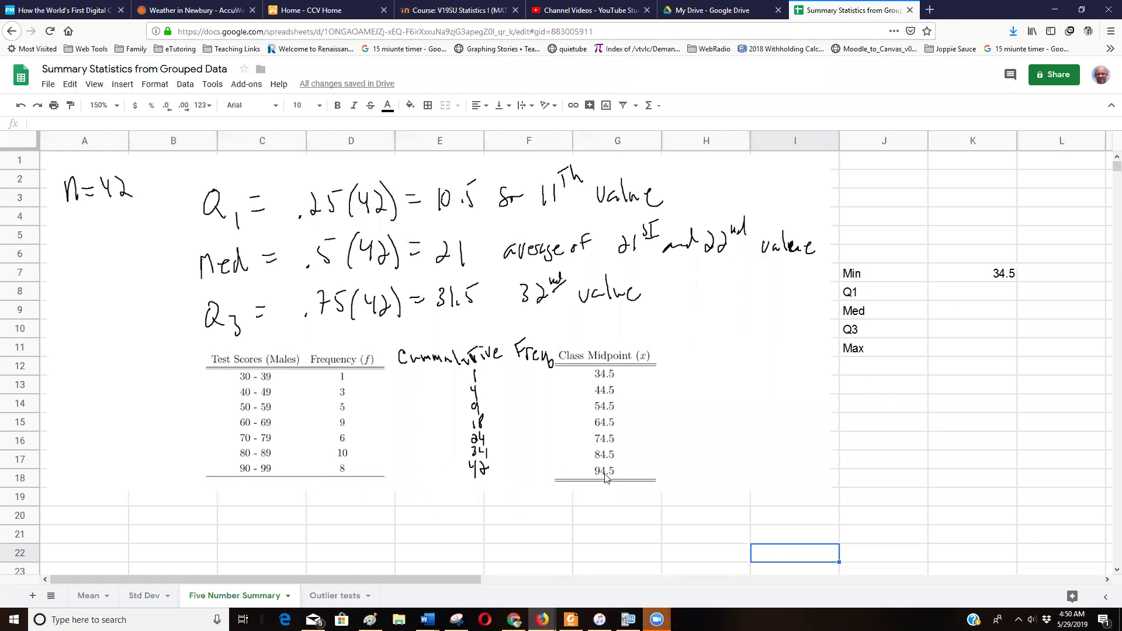
pyautogui.click(993, 346)
pyautogui.write('94.5')
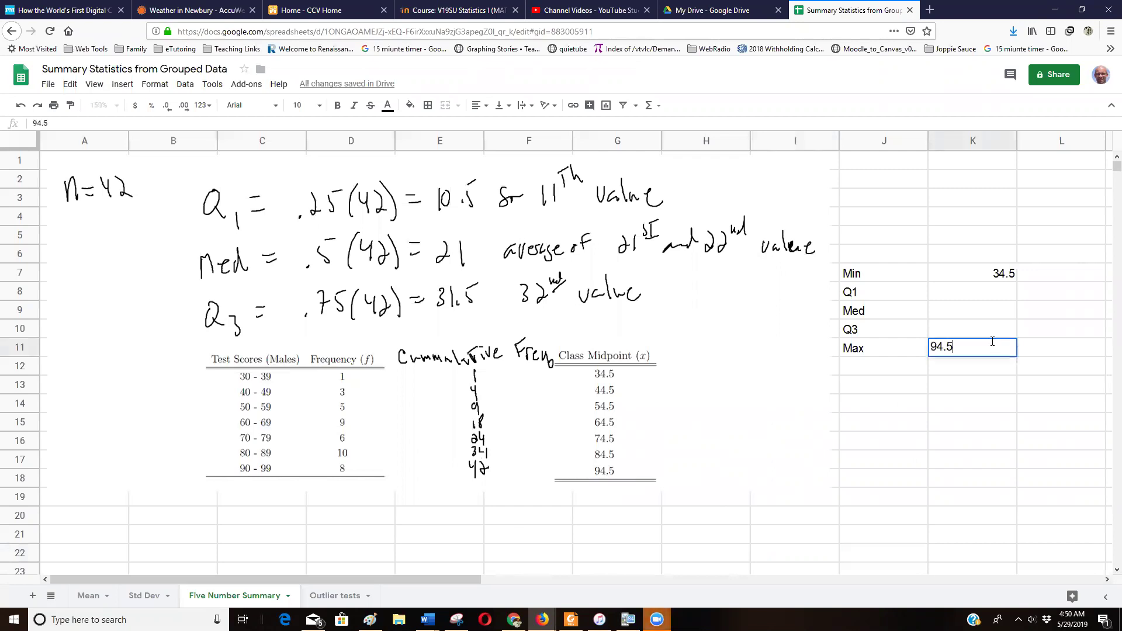
pyautogui.press('Return')
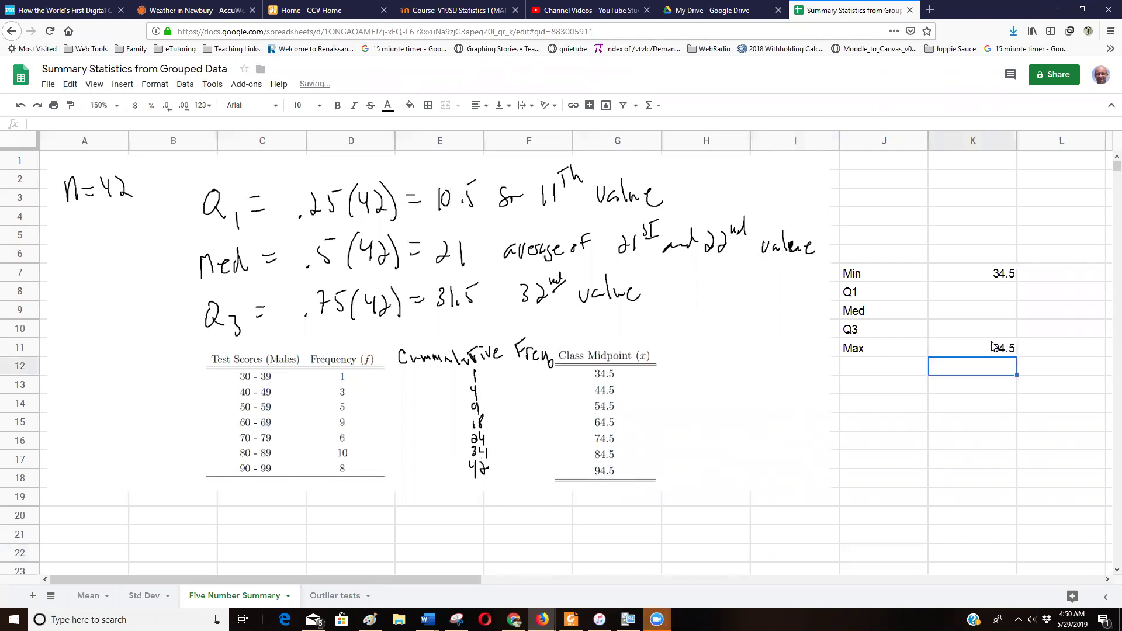
# Fill in the quartiles in K8:K10 with Q1 64.5, Med 74.5 and Q3 84.5
pyautogui.click(974, 297)
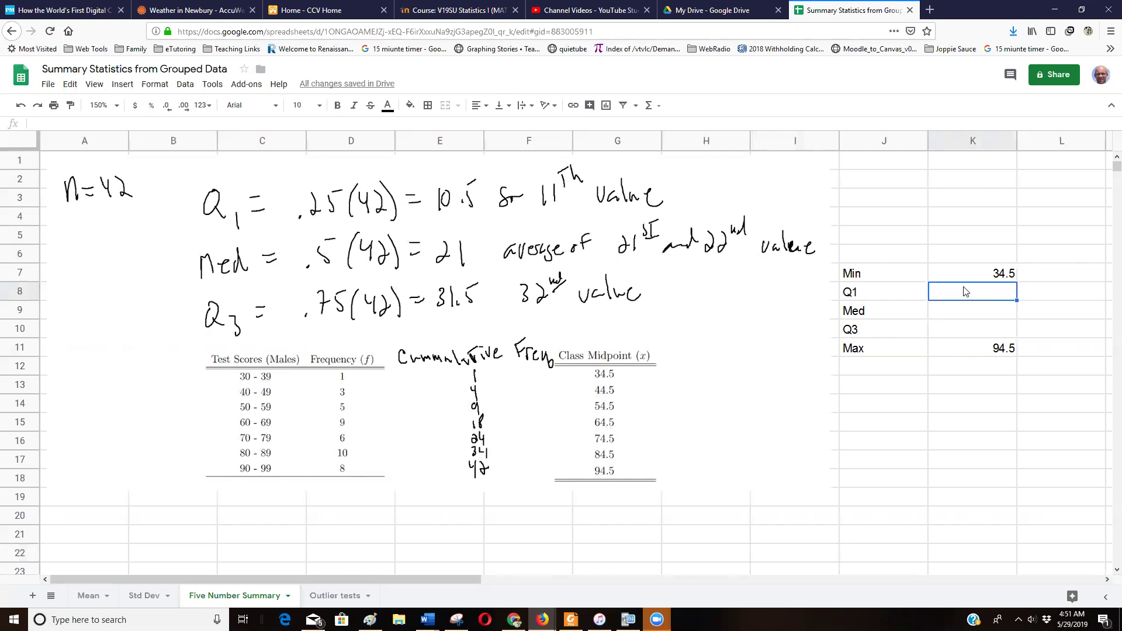
pyautogui.write('64.5')
pyautogui.press('Return')
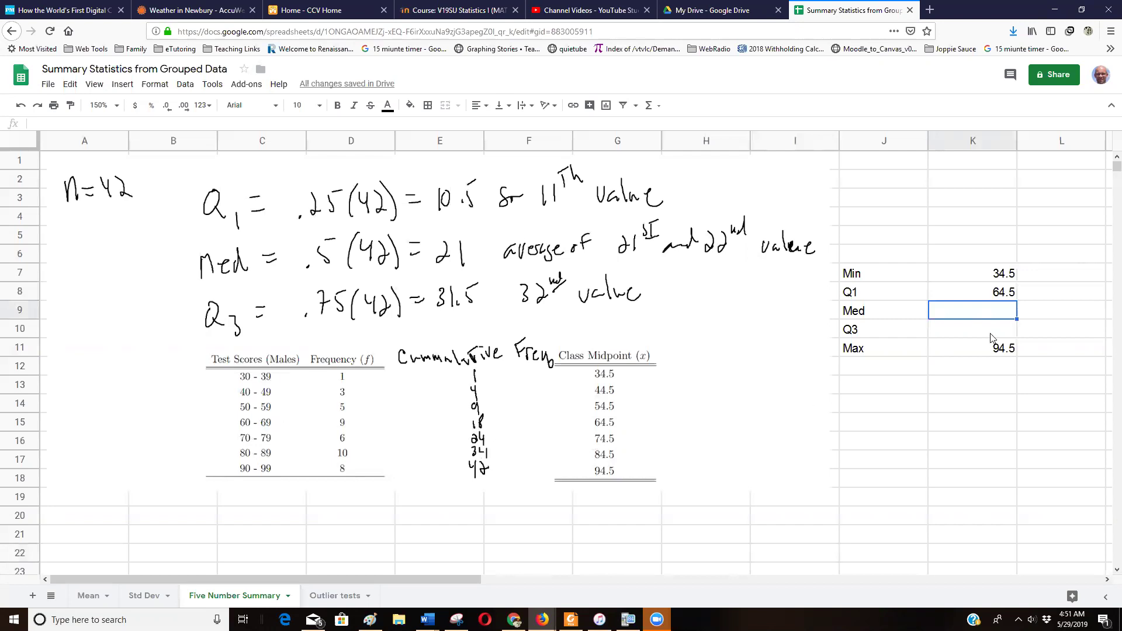
pyautogui.write('74.5')
pyautogui.press('Return')
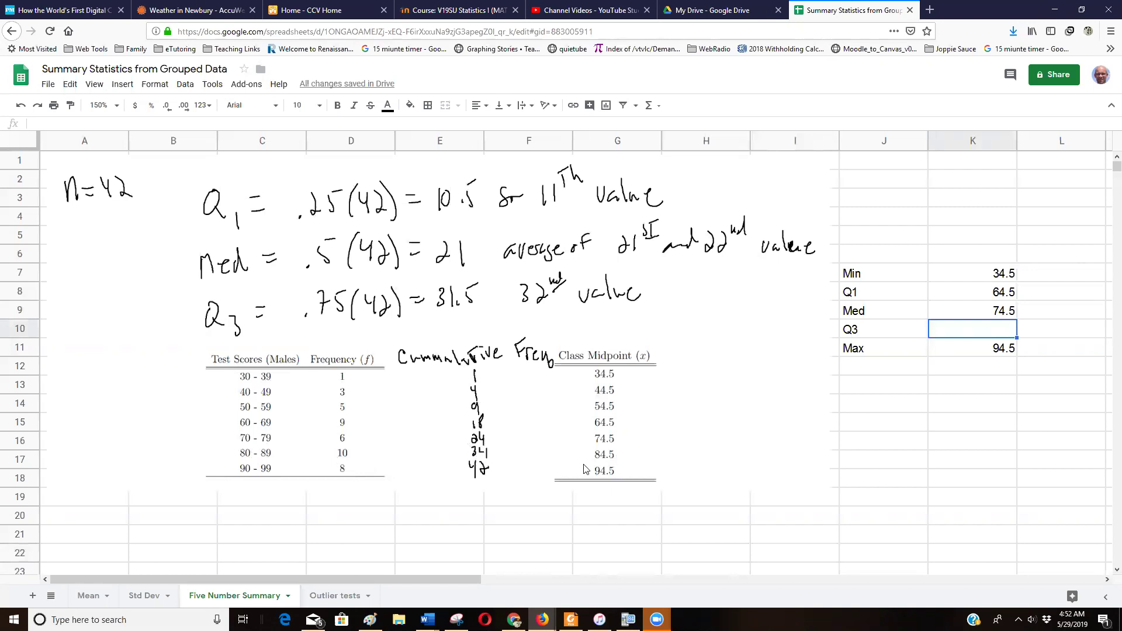
pyautogui.write('84.35')
pyautogui.press('BackSpace')
pyautogui.press('Return')
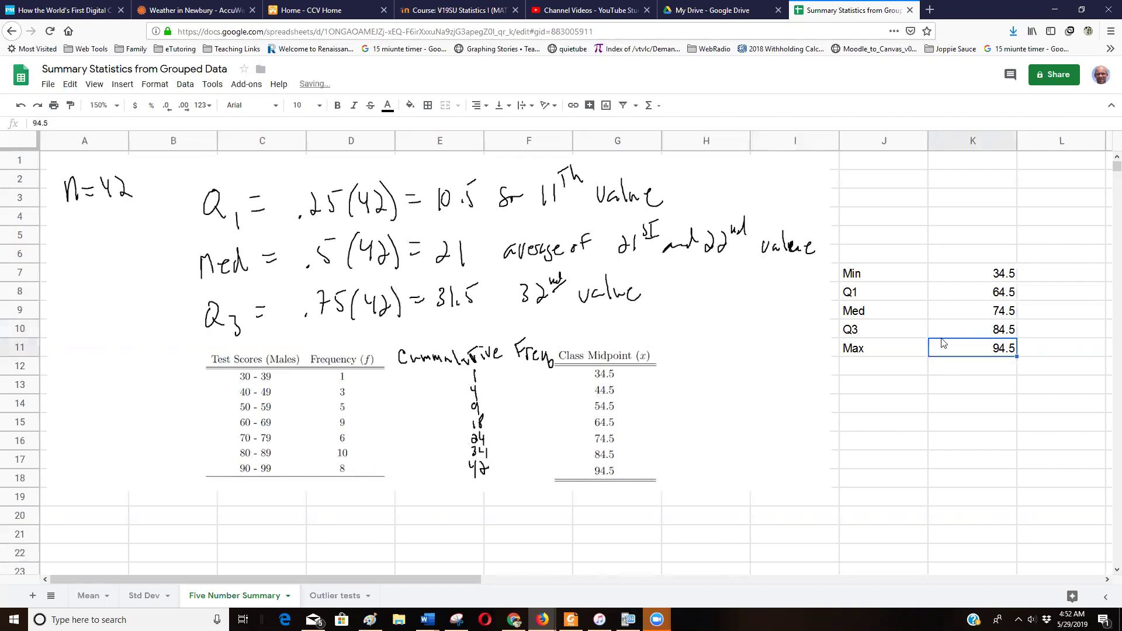
# Copy the five number summary in J7:K11 to F1 of the Outlier tests sheet
pyautogui.moveTo(891, 278); pyautogui.dragTo(984, 360)
pyautogui.hotkey('ctrl', 'c')
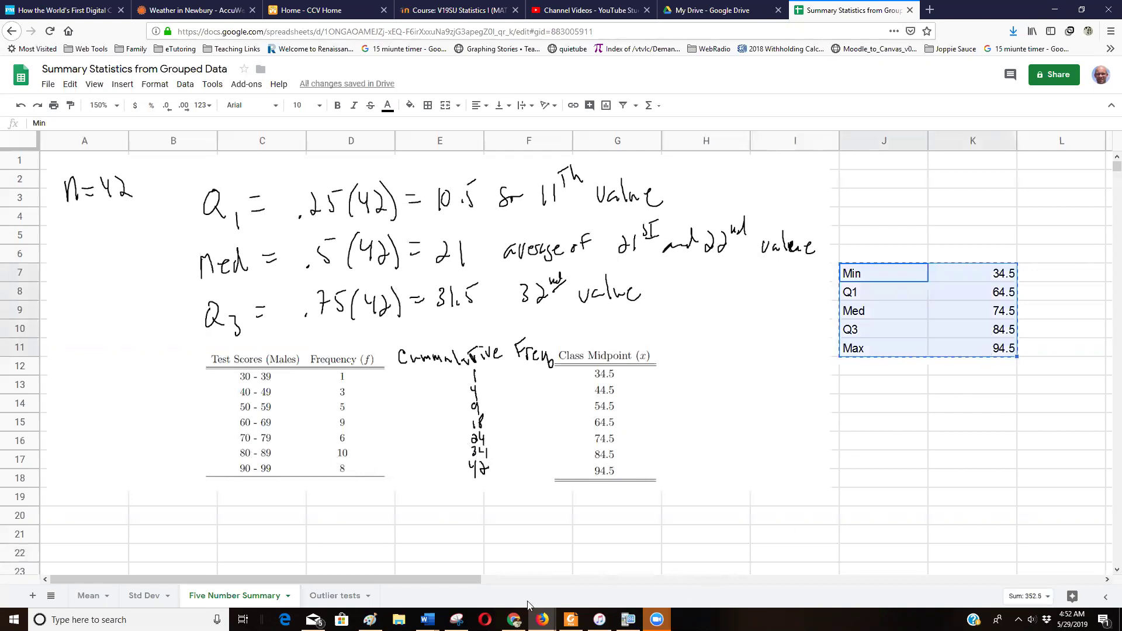
pyautogui.click(323, 602)
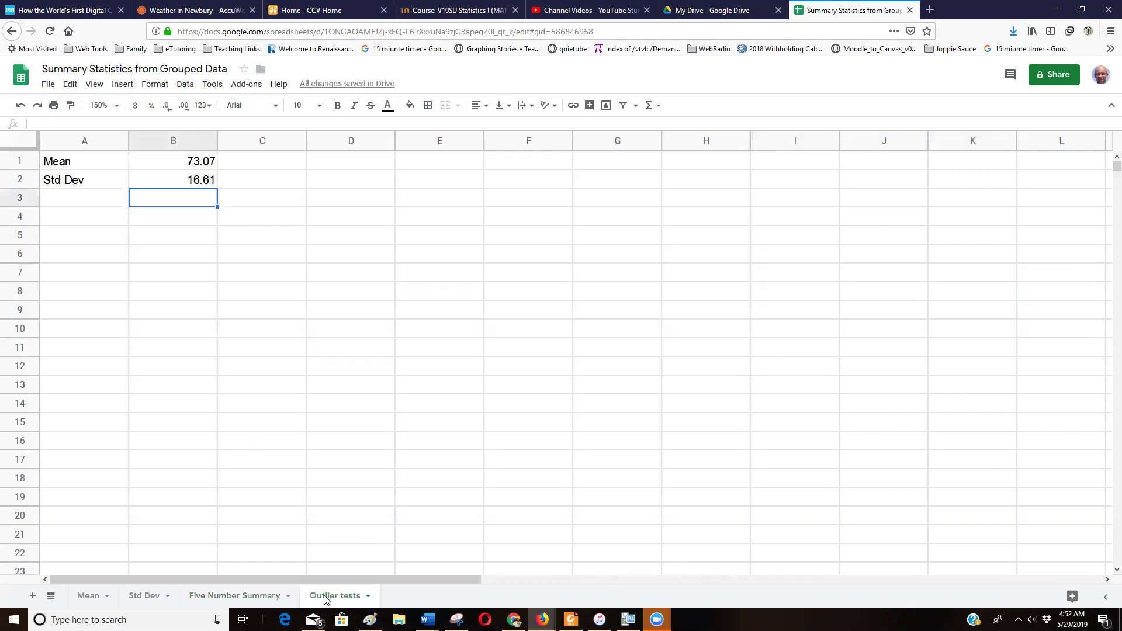
pyautogui.click(431, 449)
pyautogui.click(566, 169)
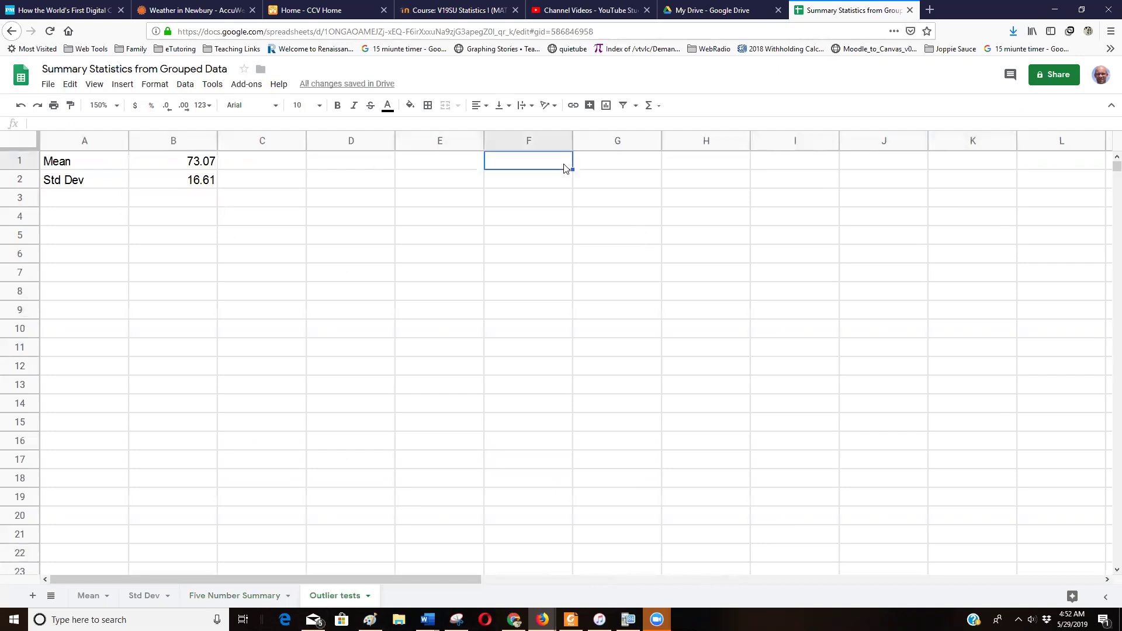
pyautogui.hotkey('ctrl', 'v')
pyautogui.click(617, 327)
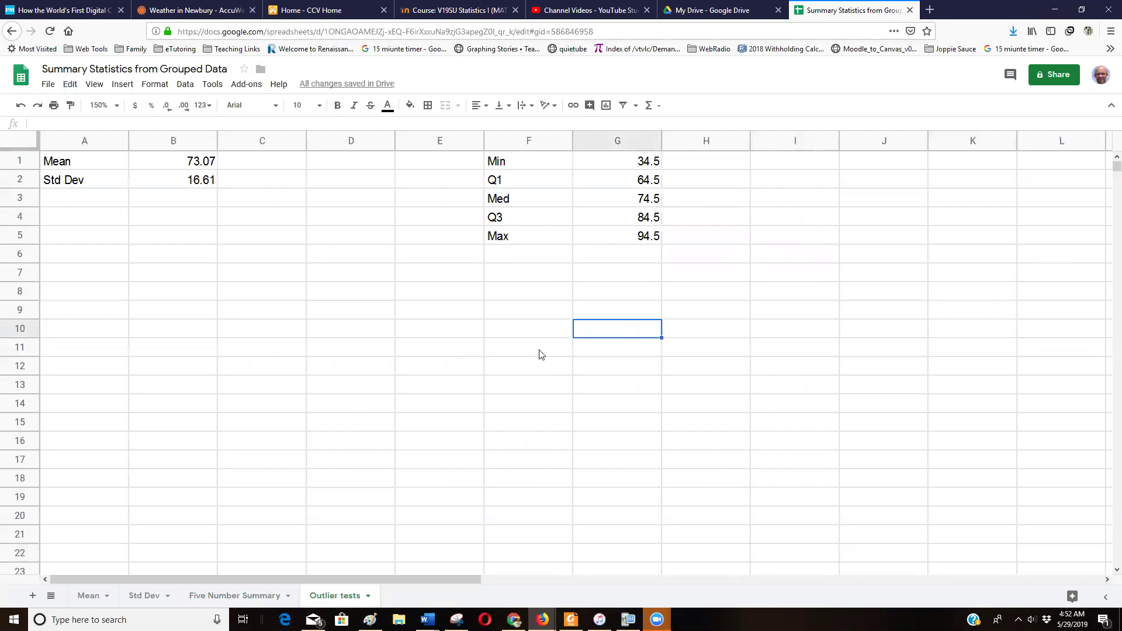
pyautogui.click(434, 315)
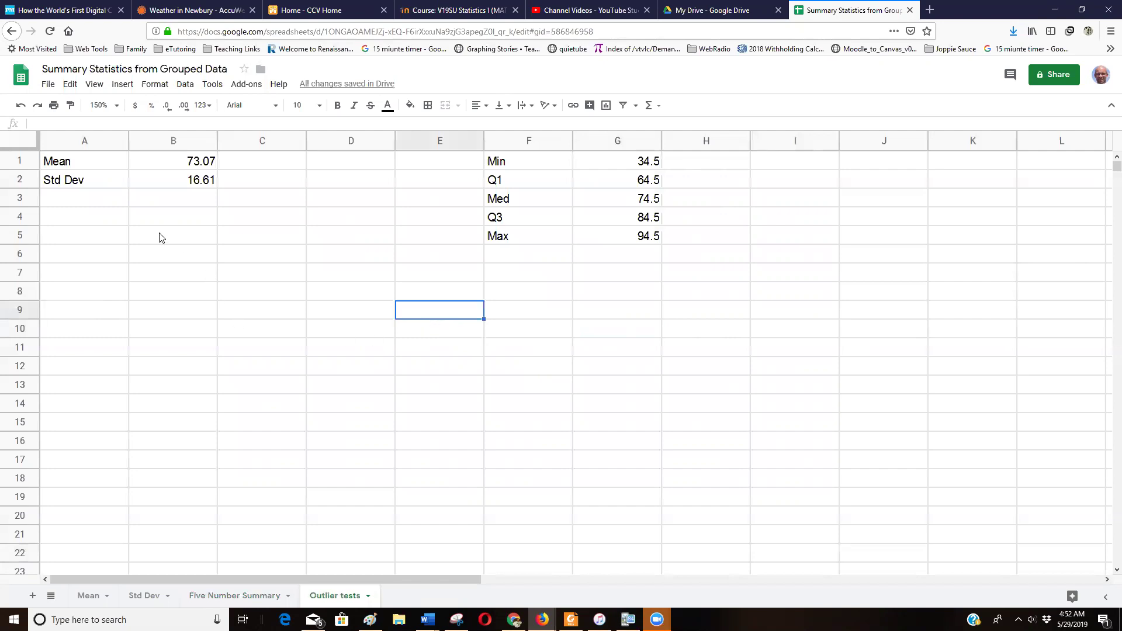
pyautogui.click(107, 180)
pyautogui.press('Up')
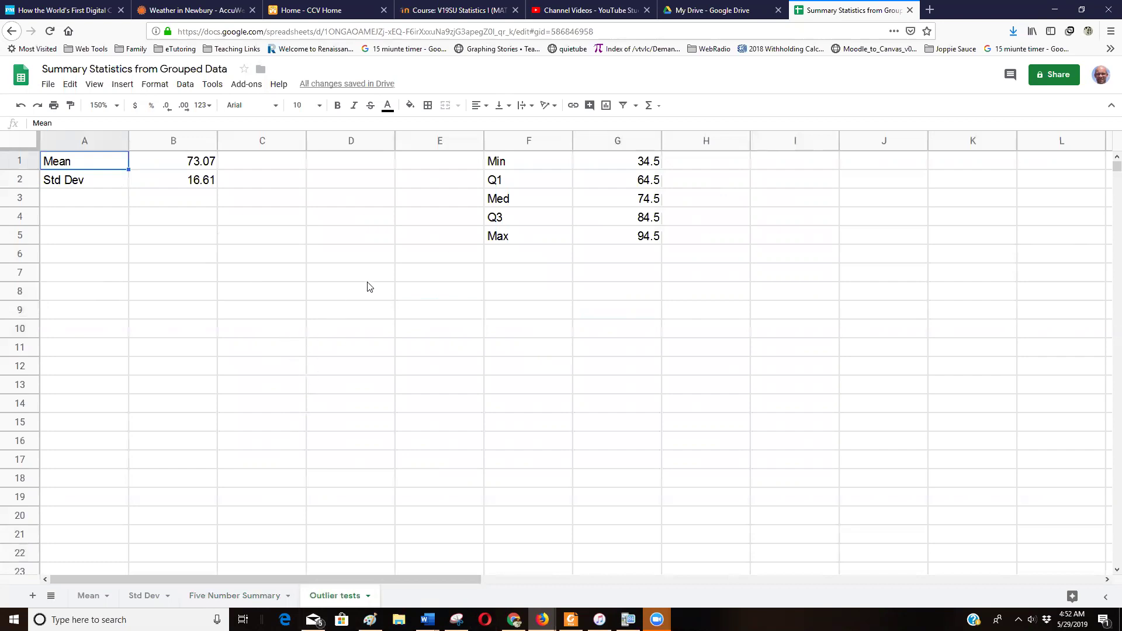
# Enter the label Lower Fence in A4 below the Mean and Std Dev values
pyautogui.click(98, 227)
pyautogui.write('Lower Febn')
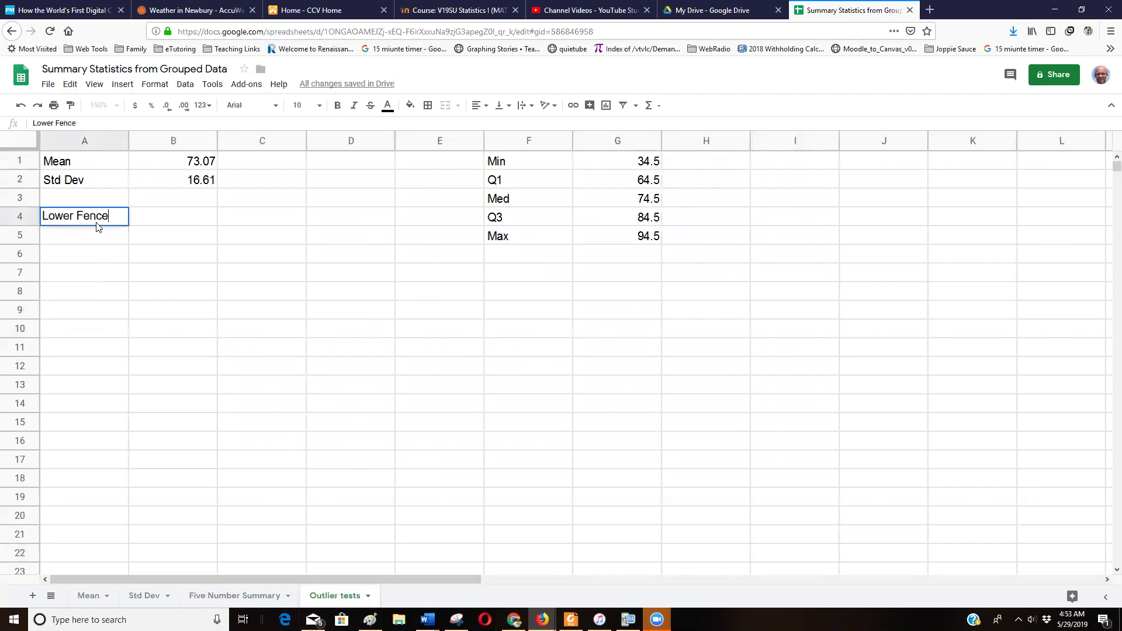
pyautogui.press('Tab')
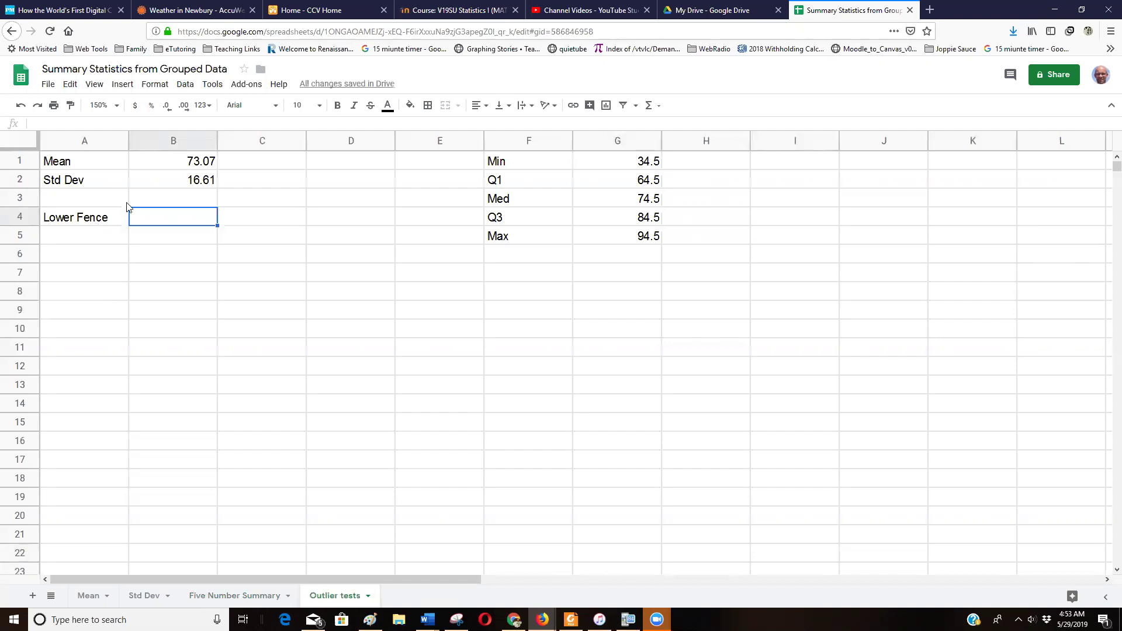
# Calculate twice the standard deviation in C2 with the formula =B2*2
pyautogui.click(256, 199)
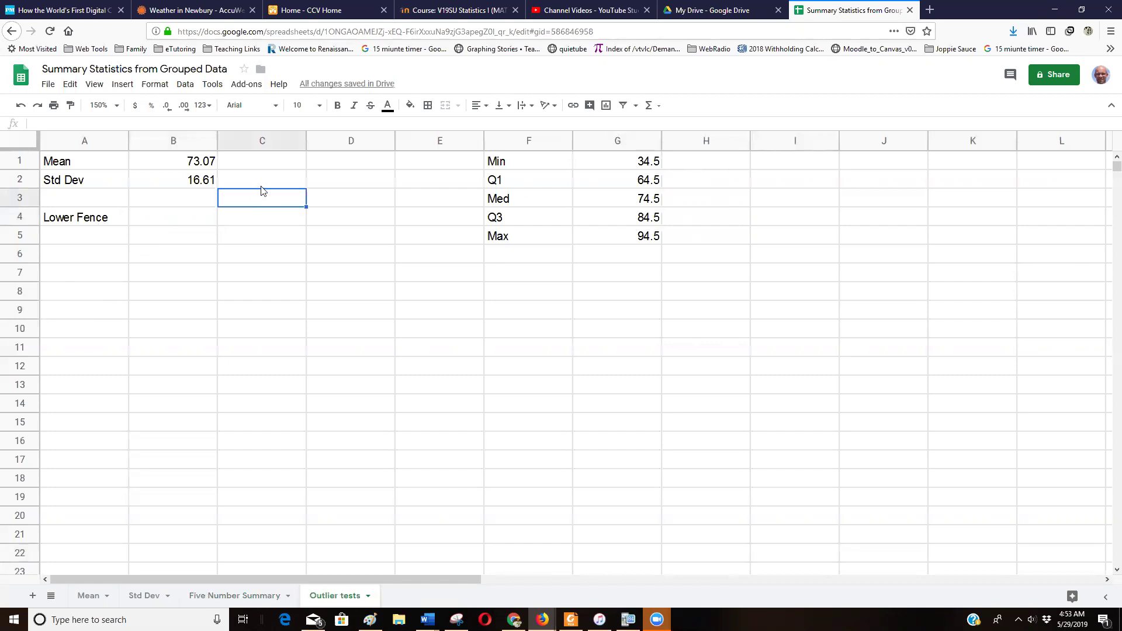
pyautogui.click(265, 184)
pyautogui.write('=')
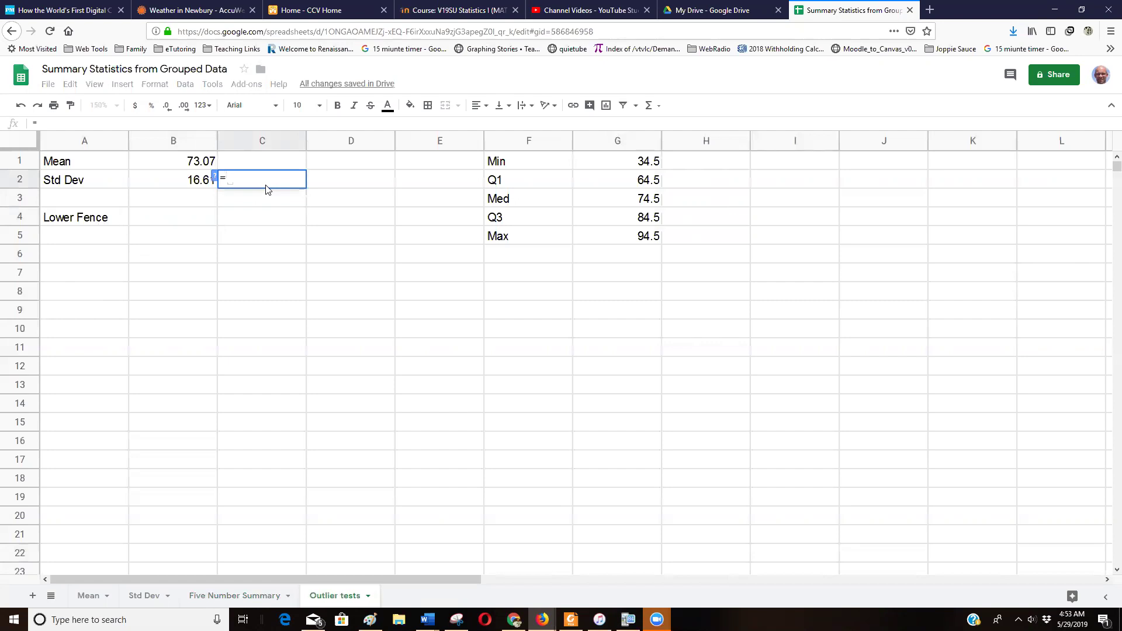
pyautogui.click(175, 181)
pyautogui.write('*2')
pyautogui.press('Return')
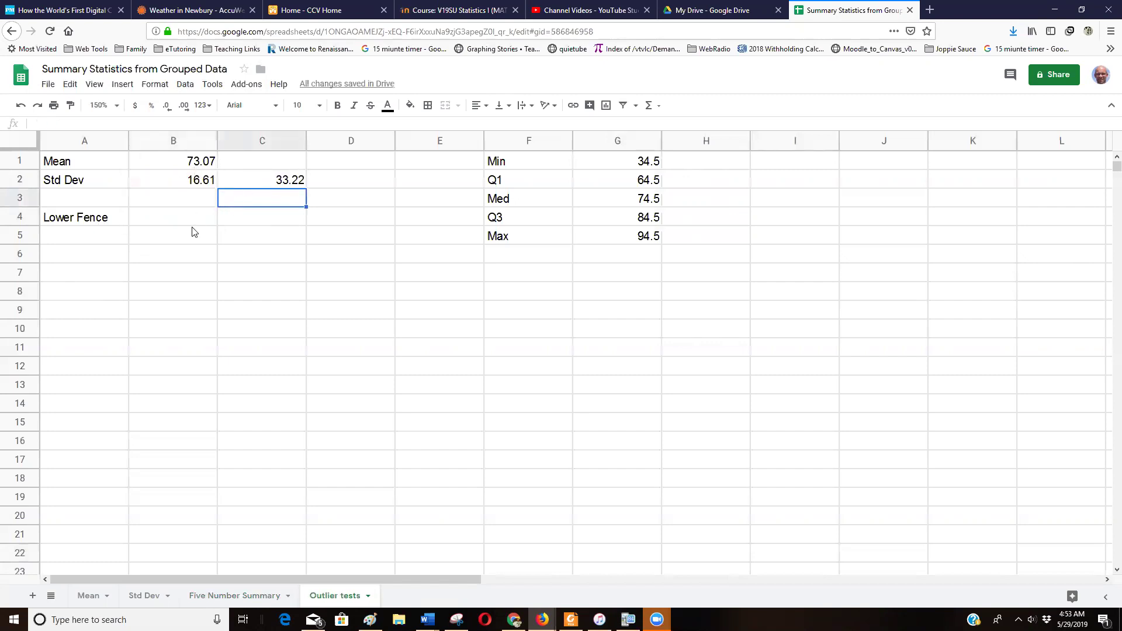
# Calculate the lower fence in B4 as the mean minus two standard deviations with =B1-C2
pyautogui.click(177, 219)
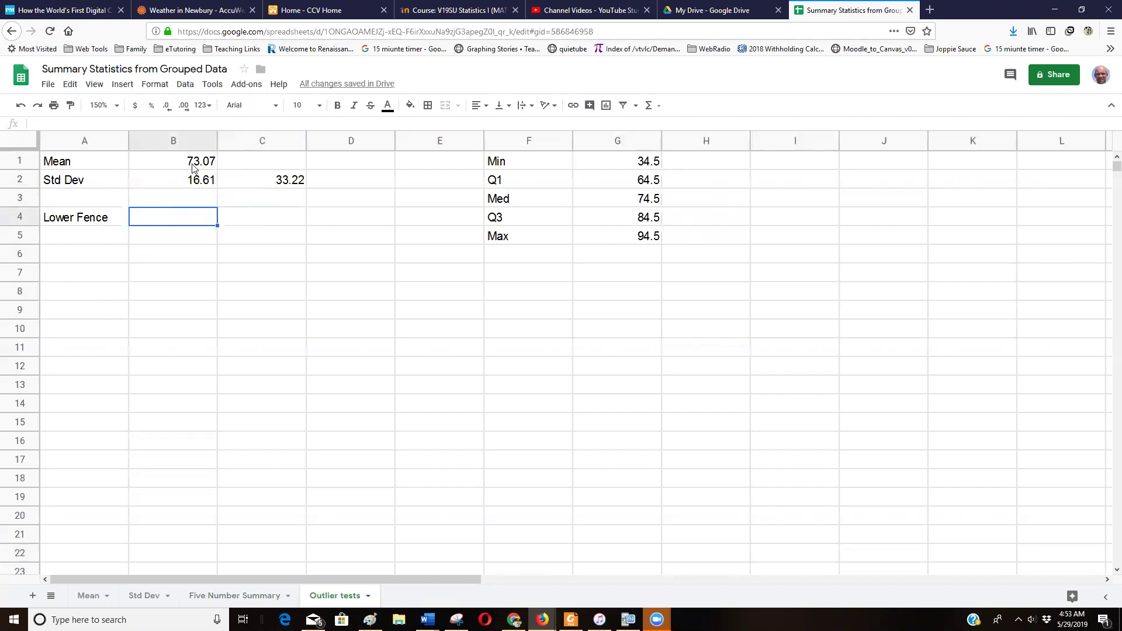
pyautogui.write('=')
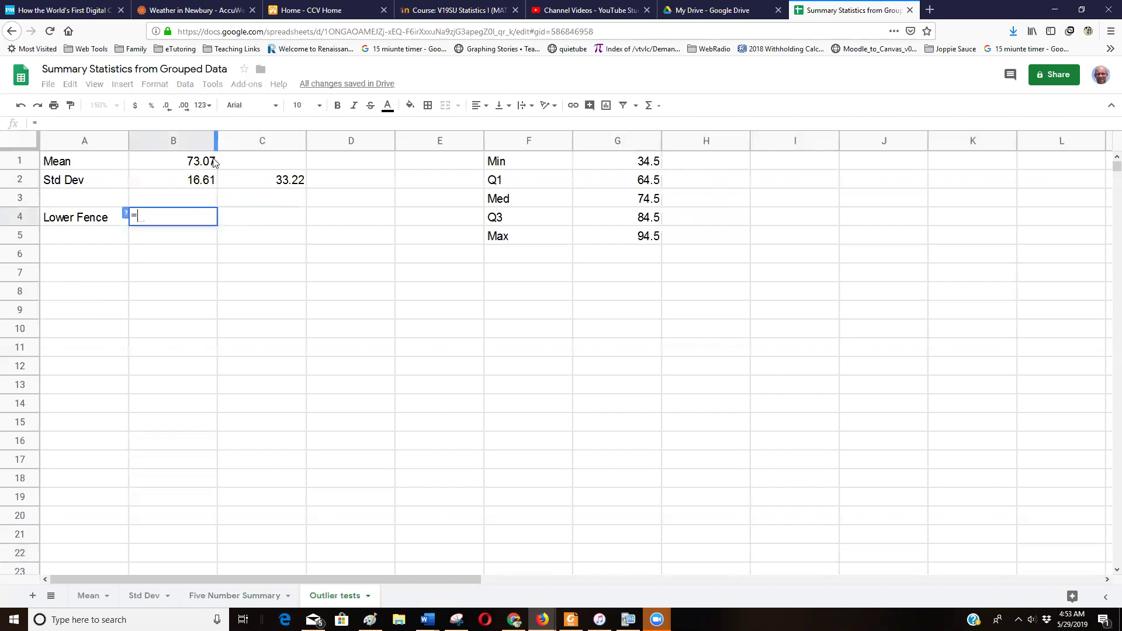
pyautogui.click(214, 164)
pyautogui.write('-')
pyautogui.click(263, 186)
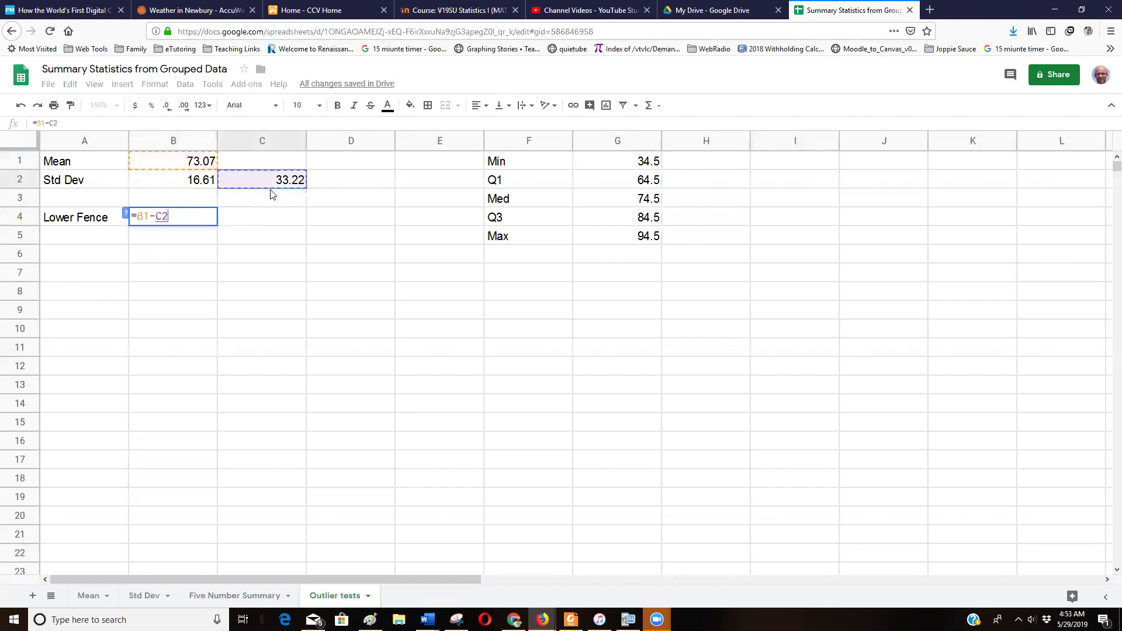
pyautogui.press('Return')
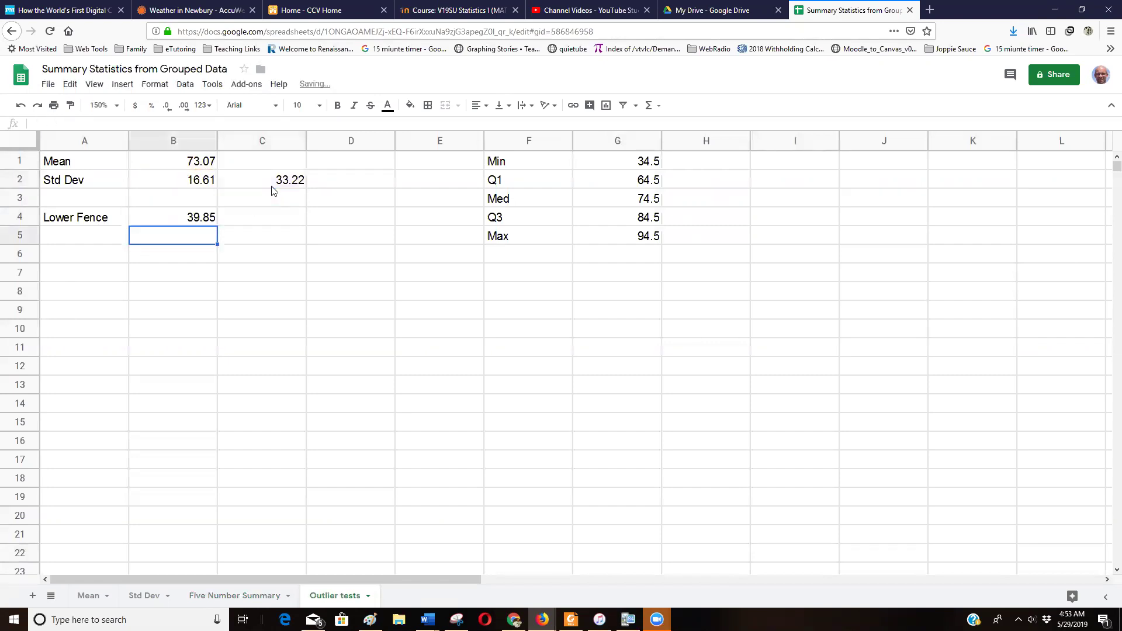
# Enter the single-formula version of the lower fence, =B1-2*B2, in C4
pyautogui.click(281, 226)
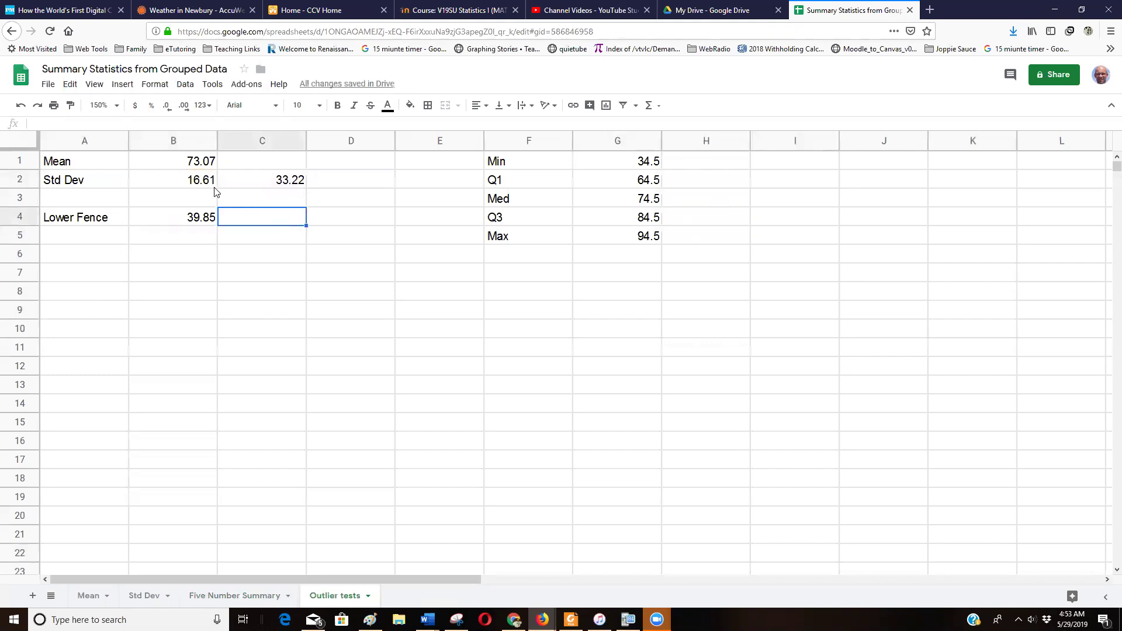
pyautogui.write('=')
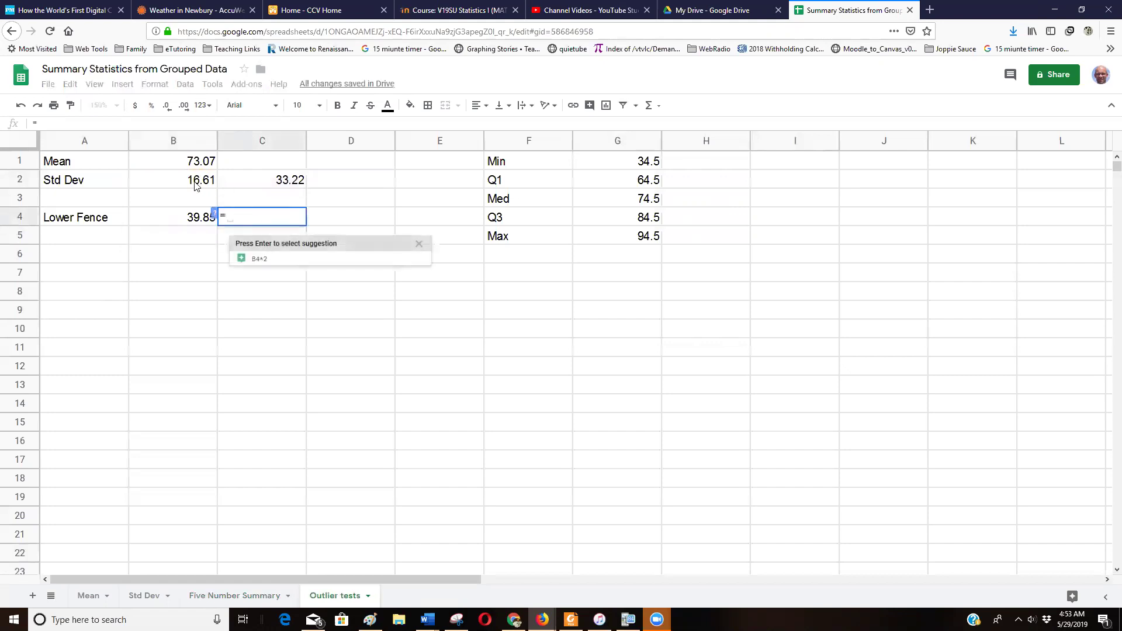
pyautogui.click(177, 161)
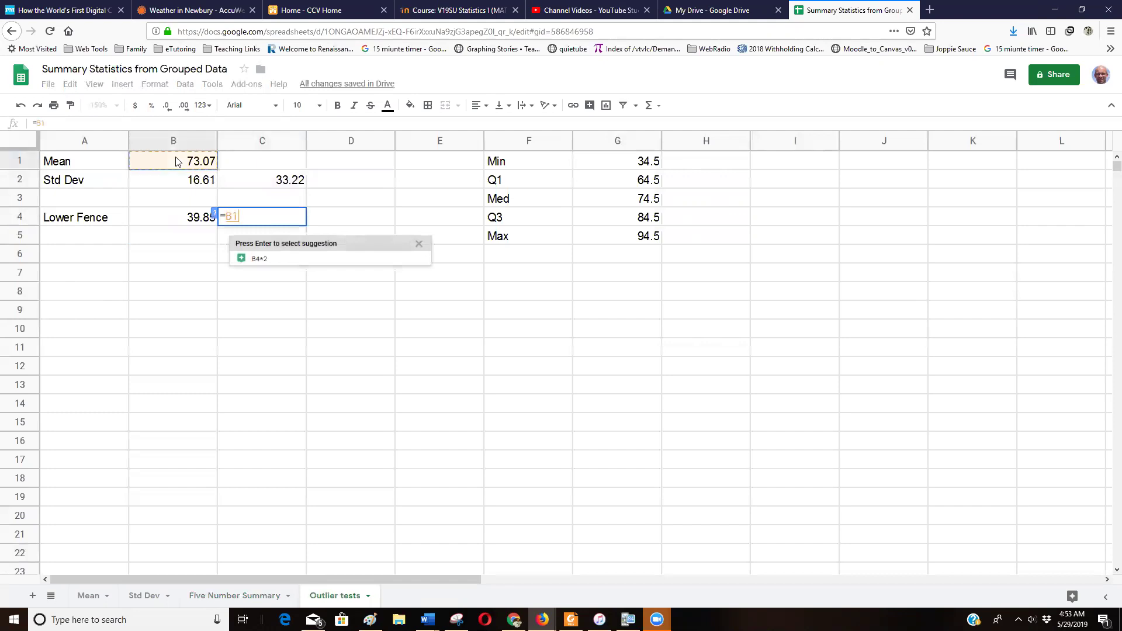
pyautogui.write('-')
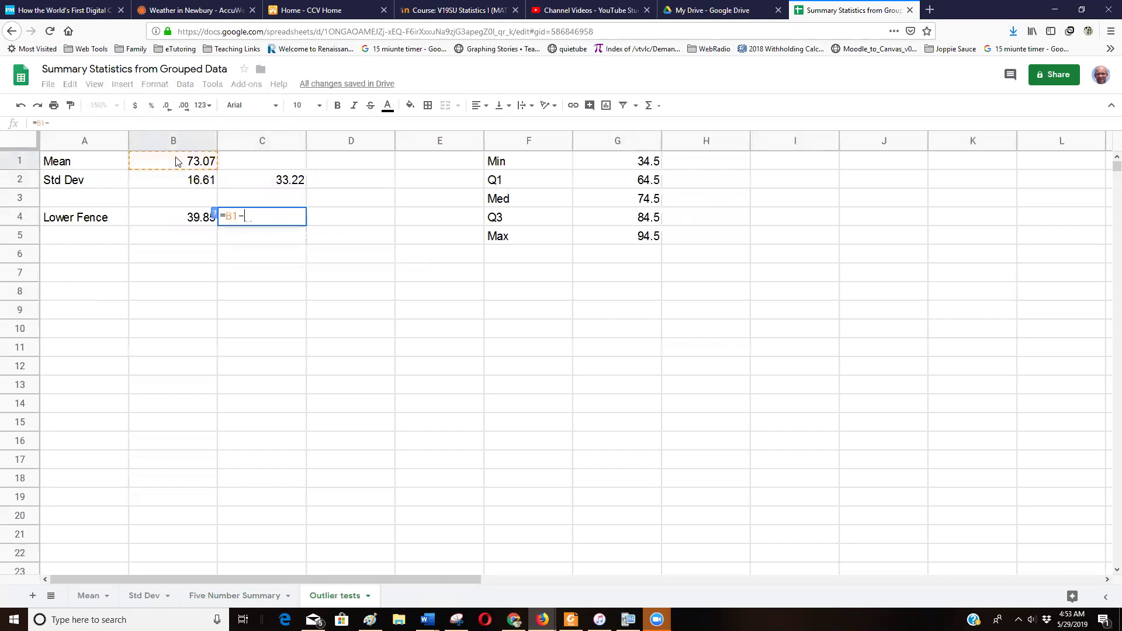
pyautogui.write('2*')
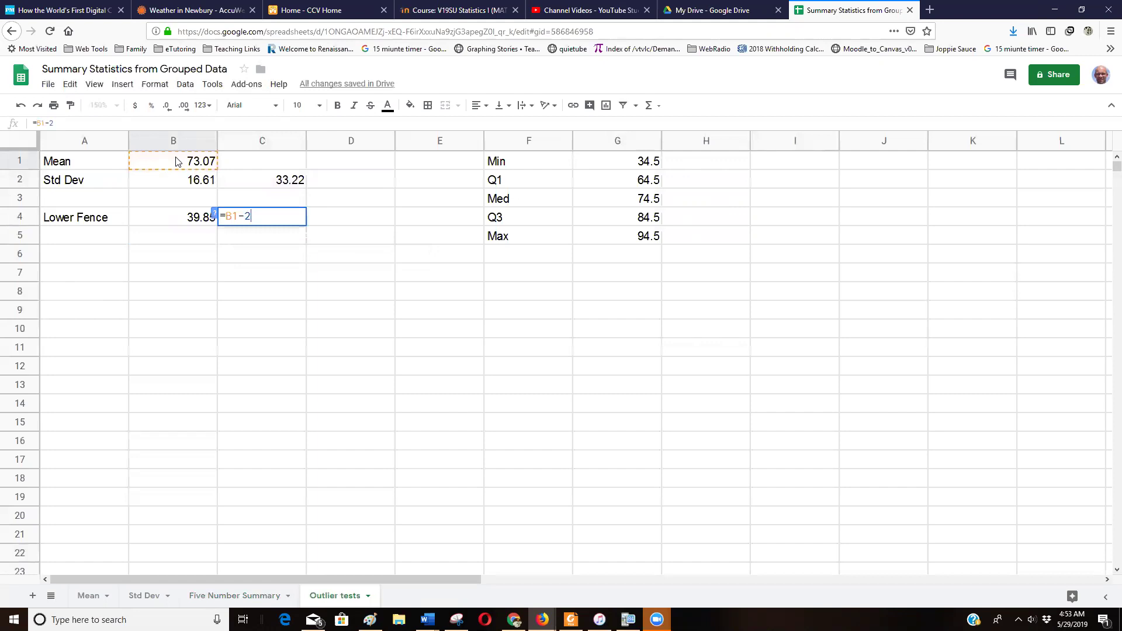
pyautogui.click(170, 186)
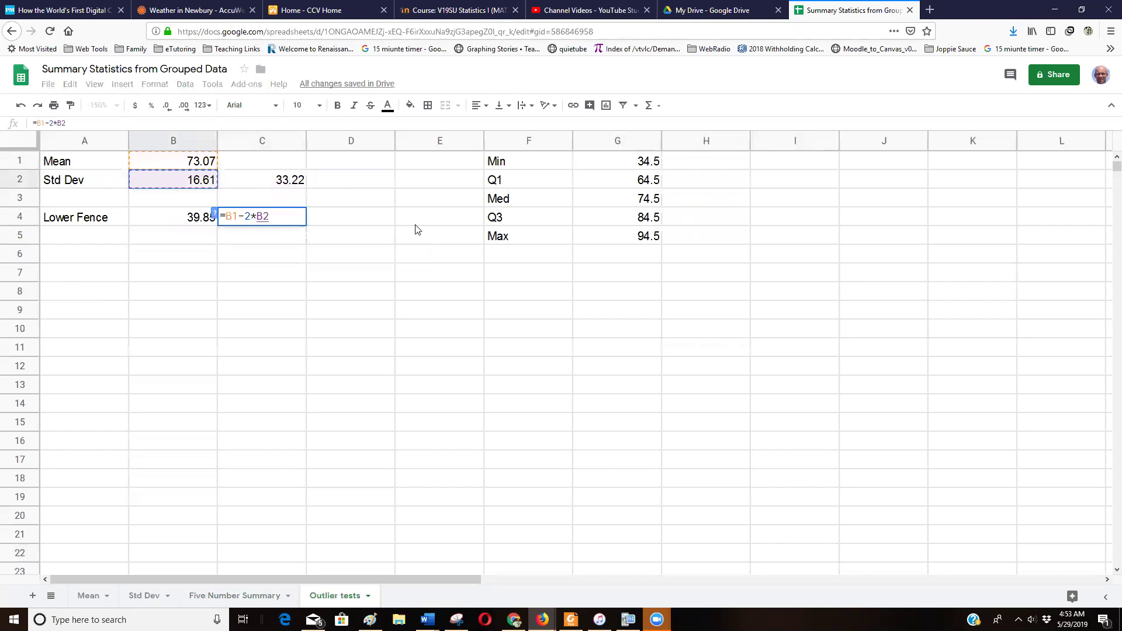
pyautogui.press('Return')
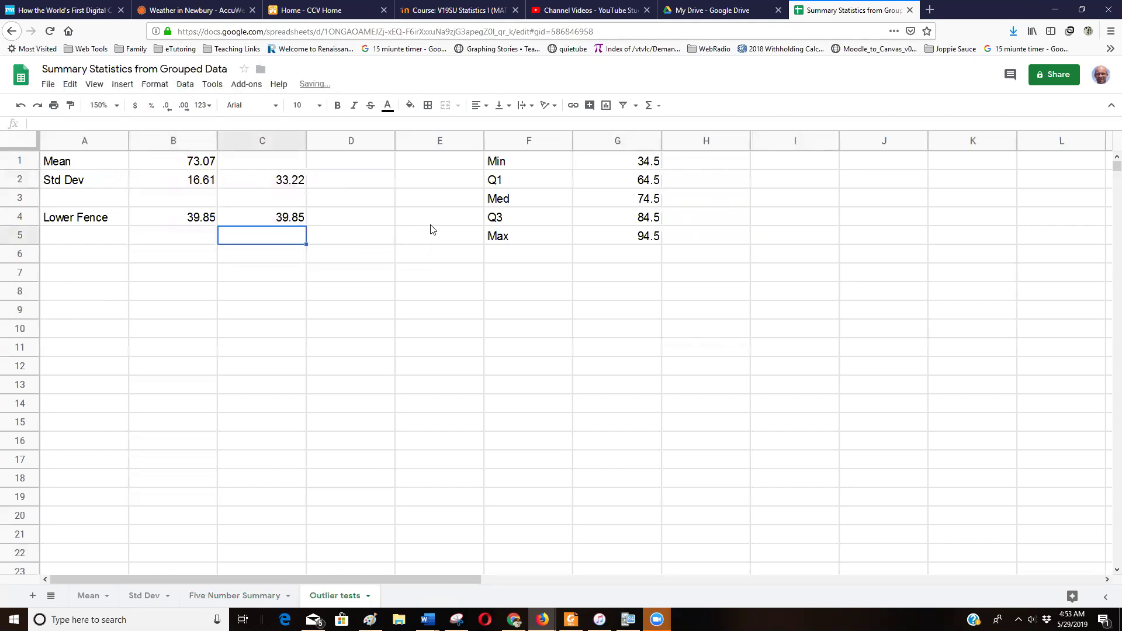
# Enter the label Upper fence in A5 below the Lower Fence label
pyautogui.click(86, 242)
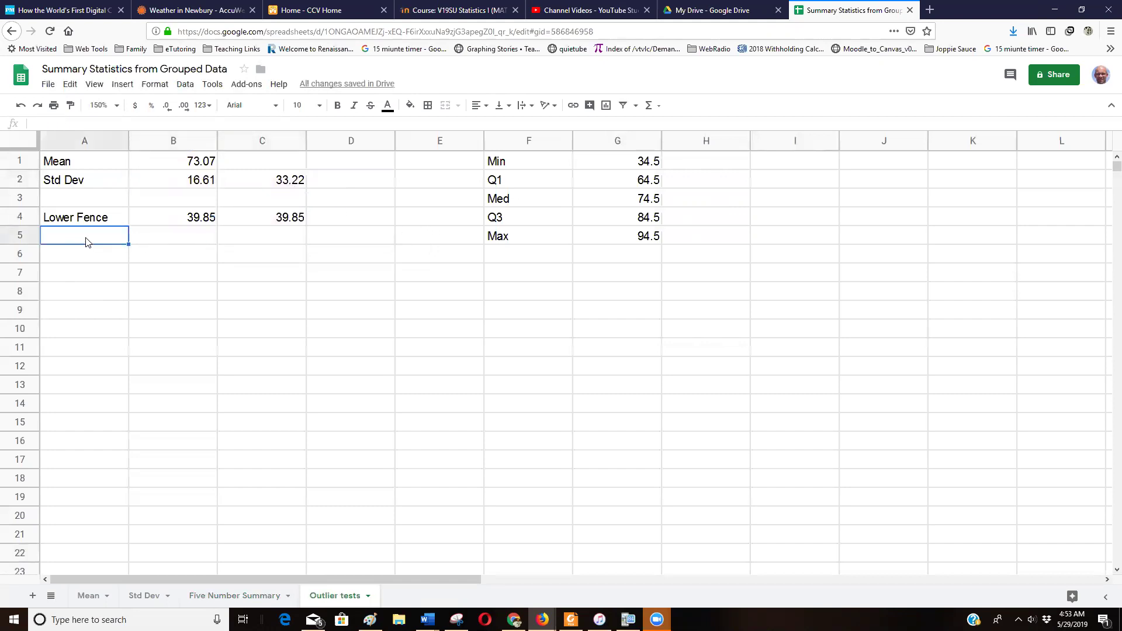
pyautogui.write('Upper fen')
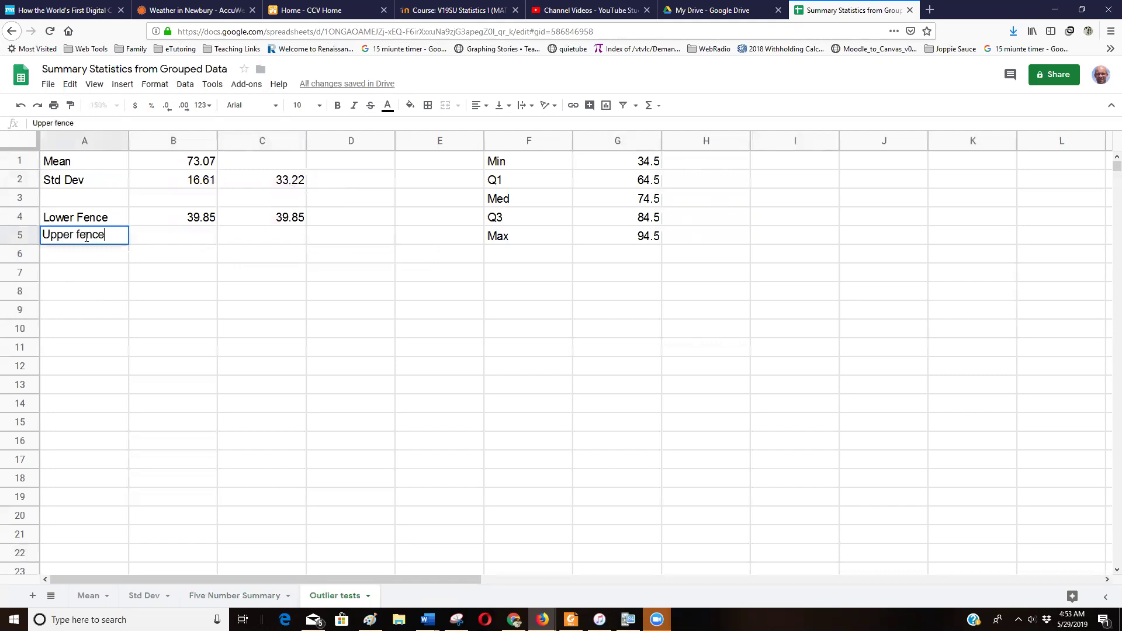
pyautogui.write('ce')
pyautogui.press('Tab')
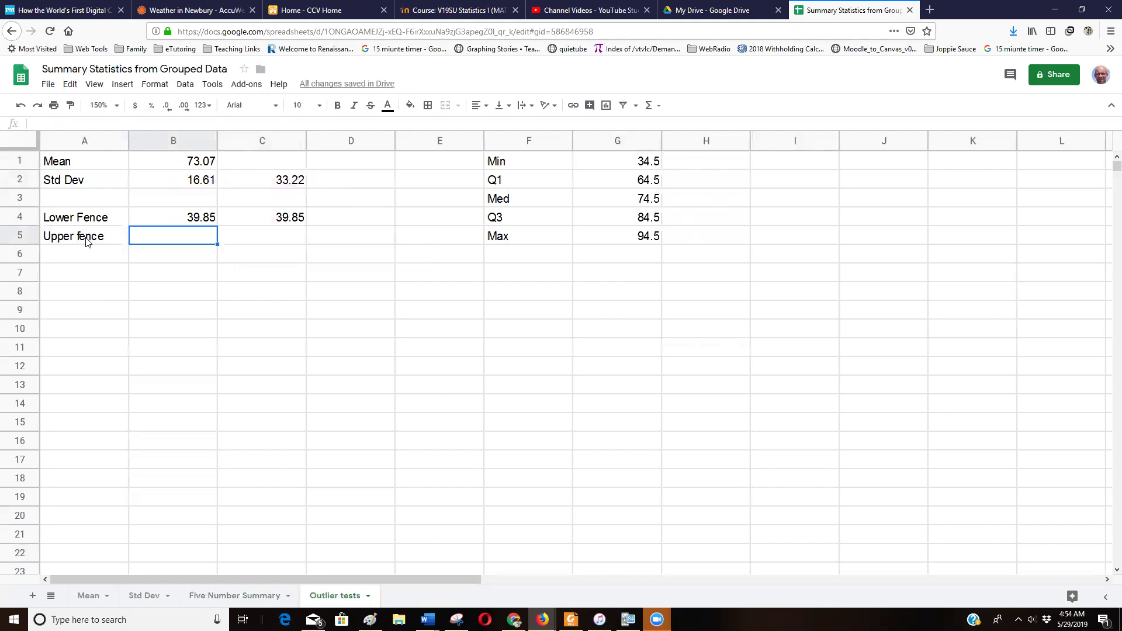
# Calculate the upper fence in B5 as the mean plus two standard deviations with =B1+C2
pyautogui.write('=')
pyautogui.click(163, 165)
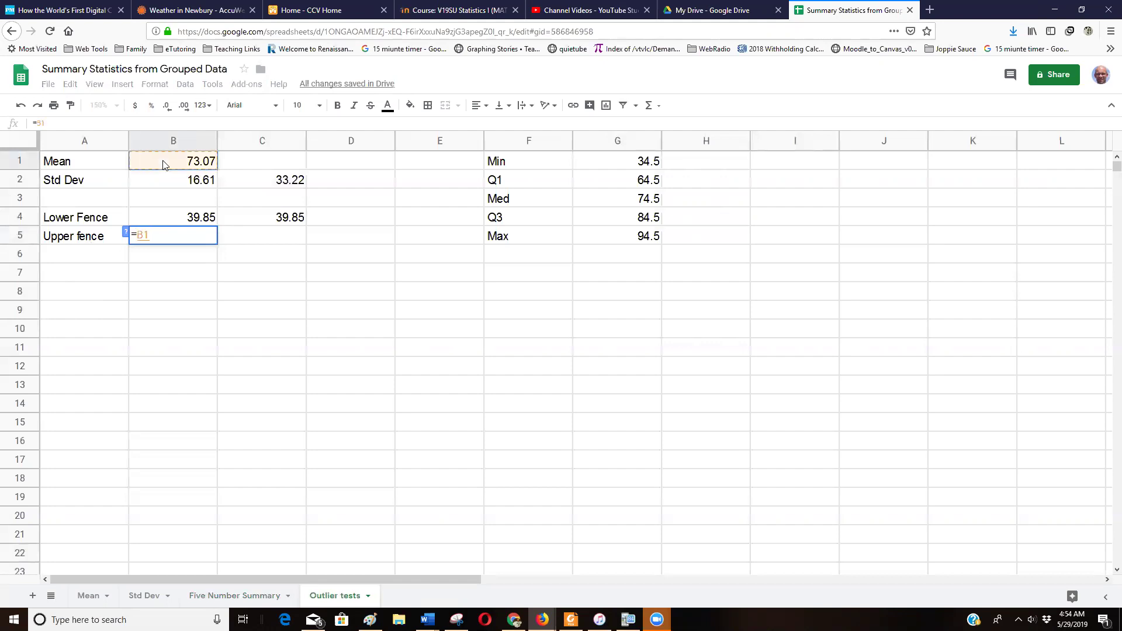
pyautogui.write('+')
pyautogui.click(268, 216)
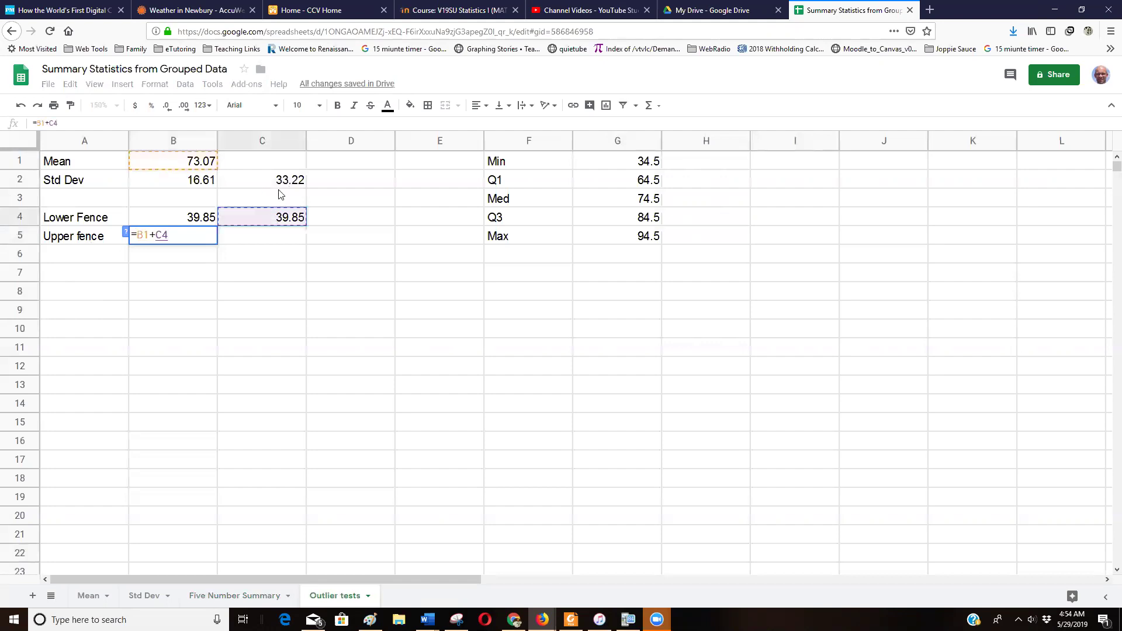
pyautogui.click(278, 184)
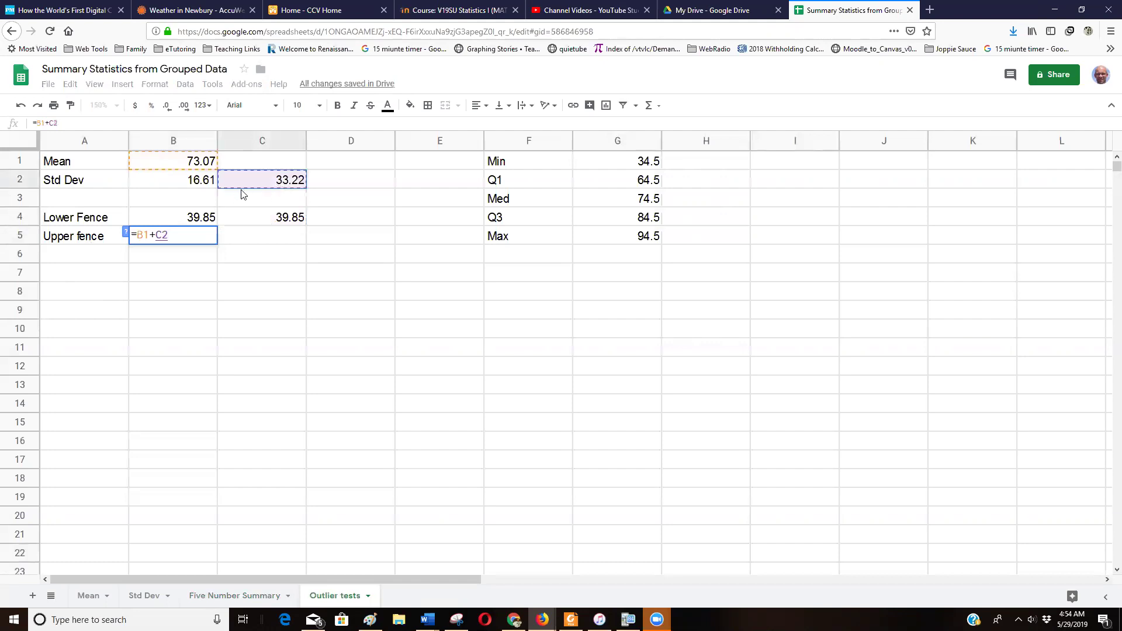
pyautogui.press('Return')
# Try to fill the lower fence formula from C4 down to C5 and inspect the copied formula's references
pyautogui.click(284, 221)
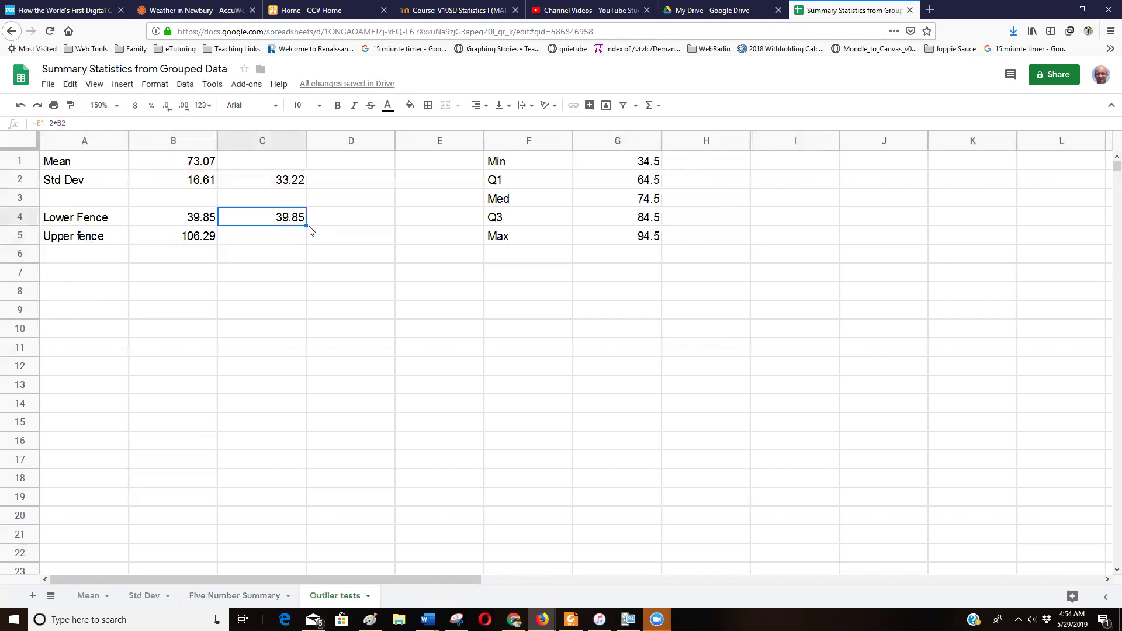
pyautogui.moveTo(306, 225)
pyautogui.mouseDown()
pyautogui.moveTo(303, 237)
pyautogui.moveTo(297, 224)
pyautogui.mouseUp()
pyautogui.click(296, 240)
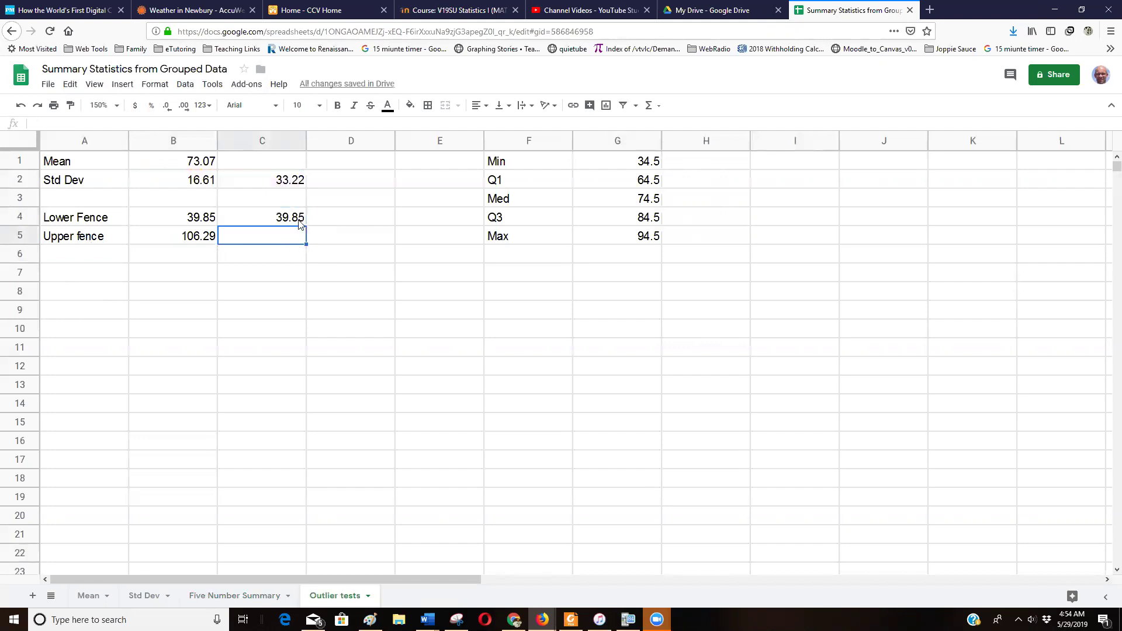
pyautogui.click(302, 223)
pyautogui.moveTo(307, 224); pyautogui.dragTo(302, 235)
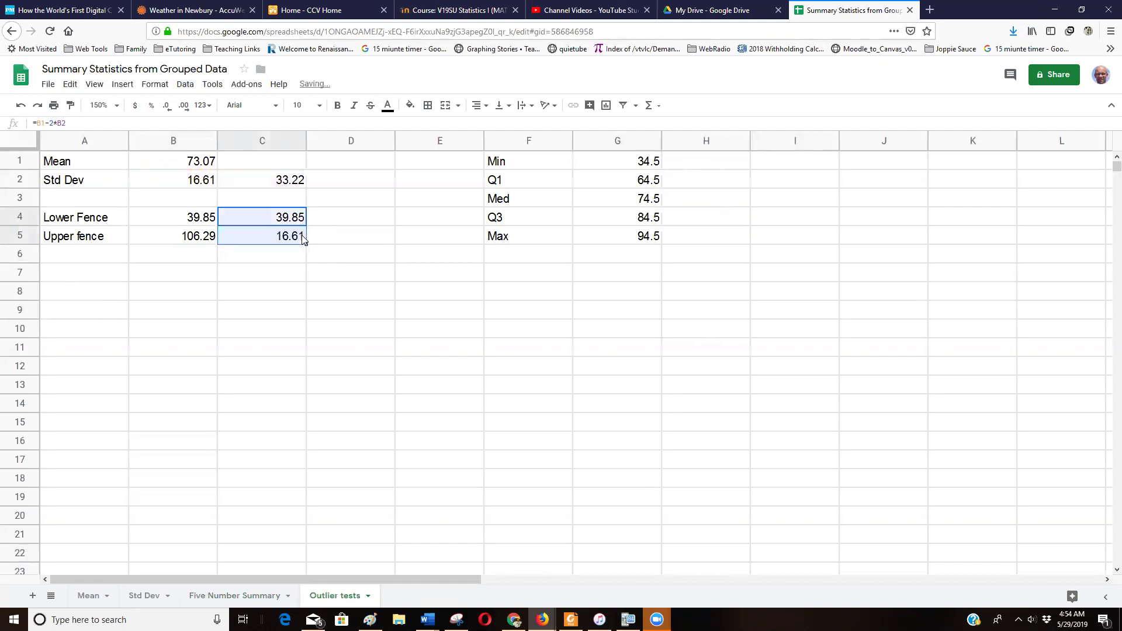
pyautogui.doubleClick(265, 240)
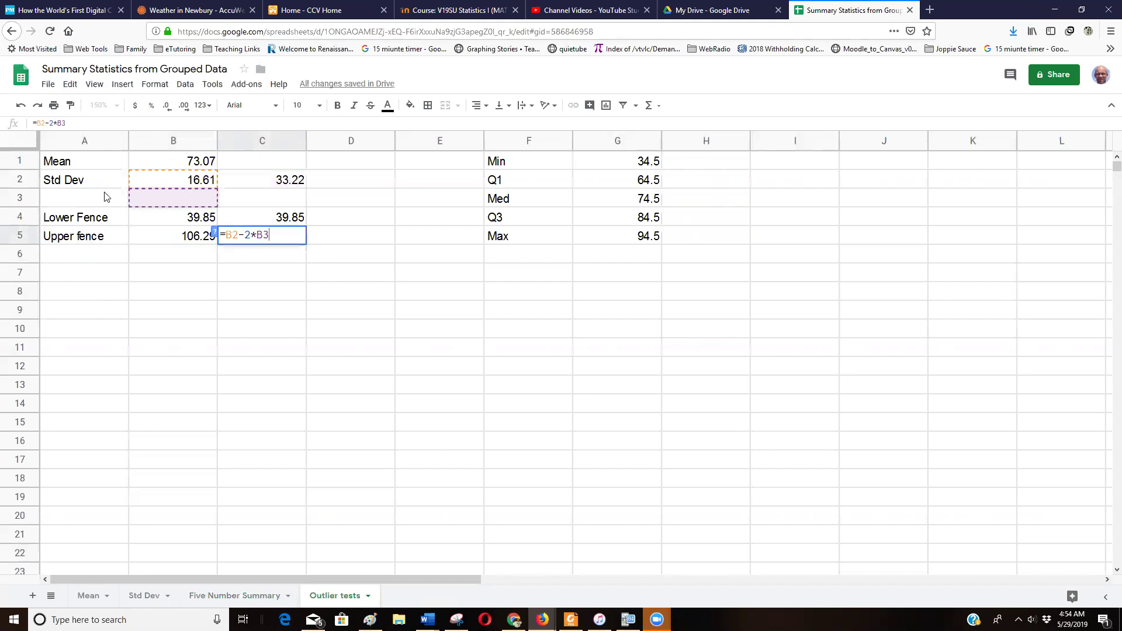
pyautogui.press('BackSpace')
pyautogui.press('Escape')
pyautogui.click(387, 275)
# Enter the single-formula version of the upper fence, =B1+2*B2, in C5
pyautogui.click(278, 240)
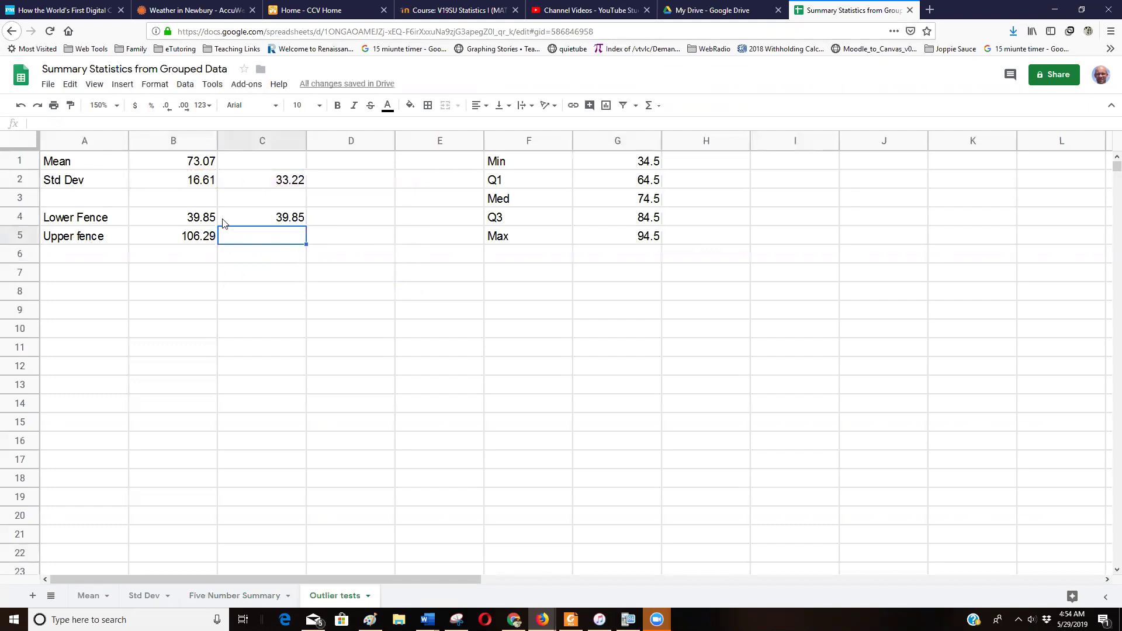
pyautogui.write('=')
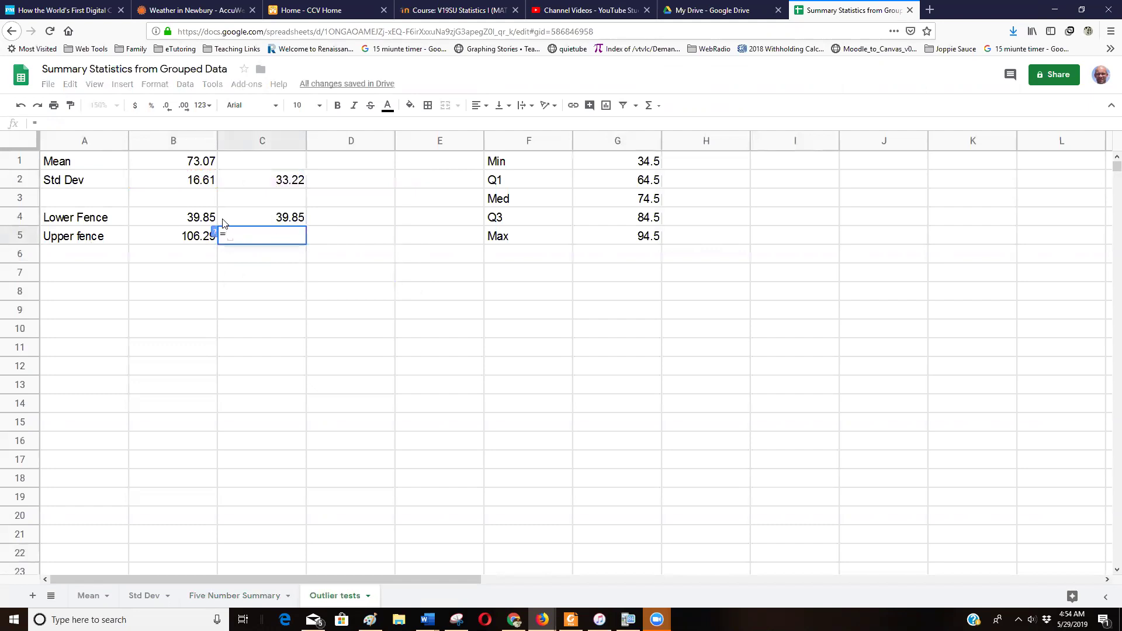
pyautogui.click(198, 160)
pyautogui.write('+2*')
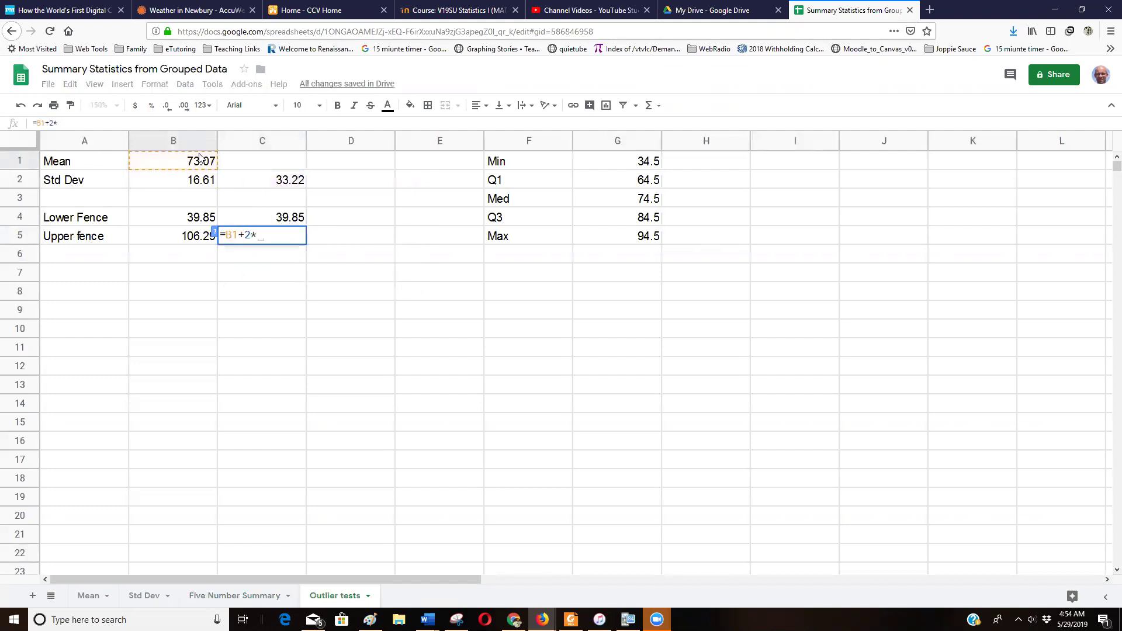
pyautogui.click(196, 179)
pyautogui.press('Return')
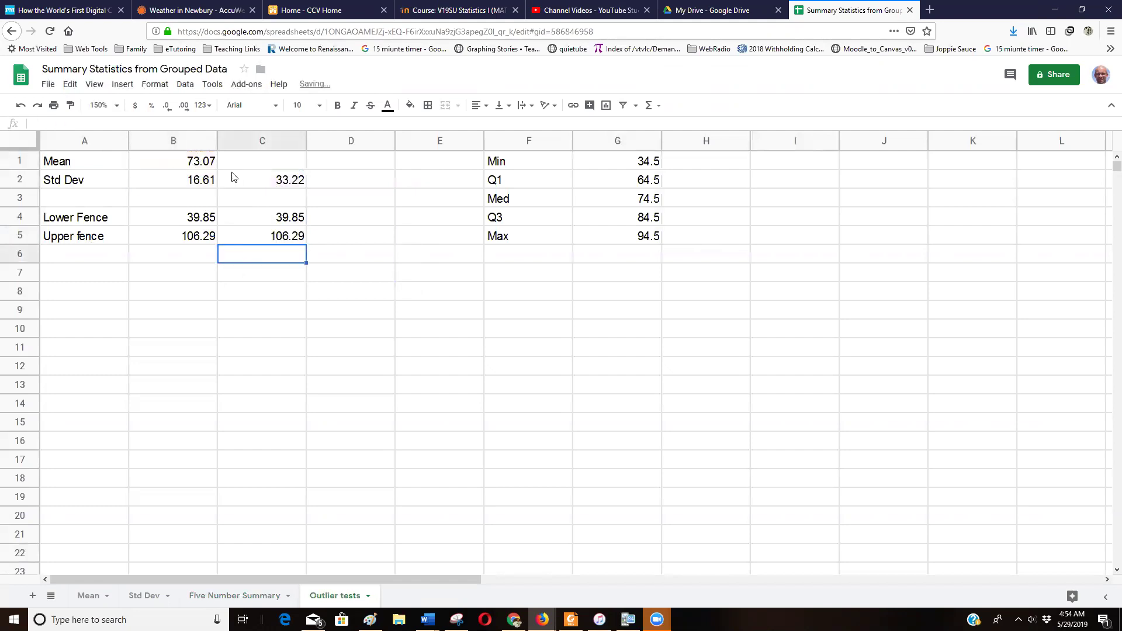
# Clear the duplicate fence formulas in C4:C5
pyautogui.moveTo(263, 219); pyautogui.dragTo(264, 233)
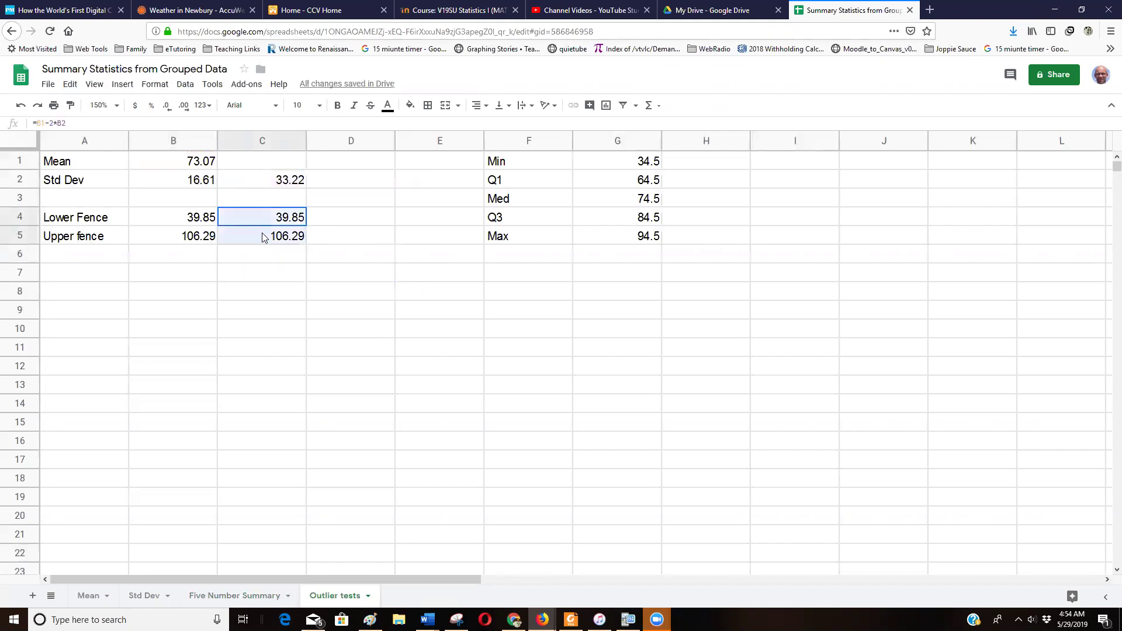
pyautogui.press('Delete')
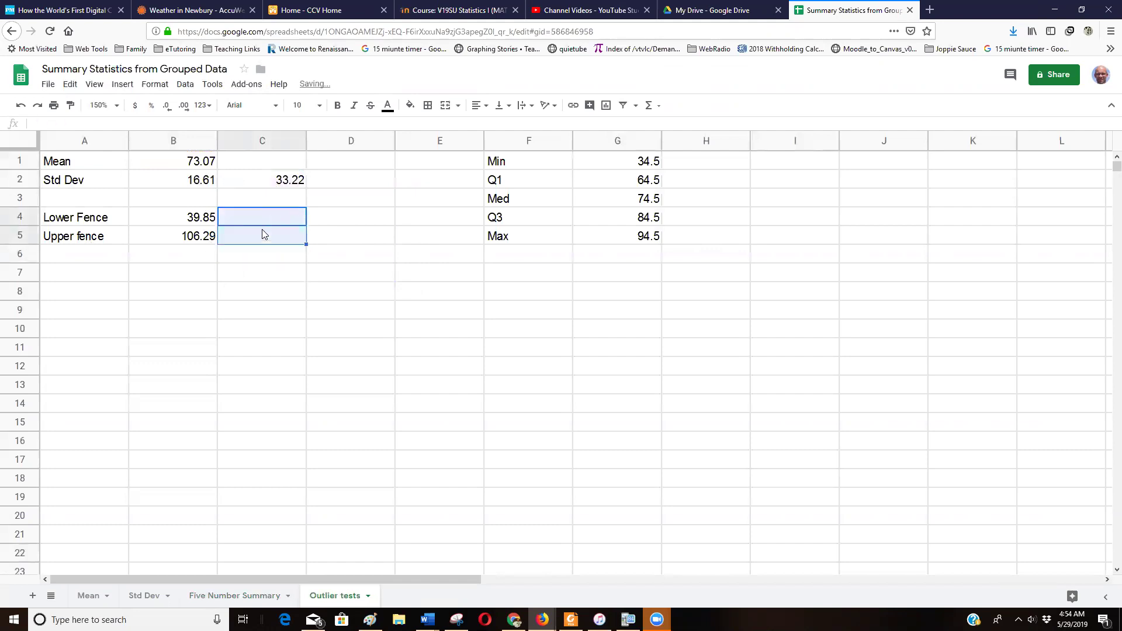
pyautogui.click(277, 265)
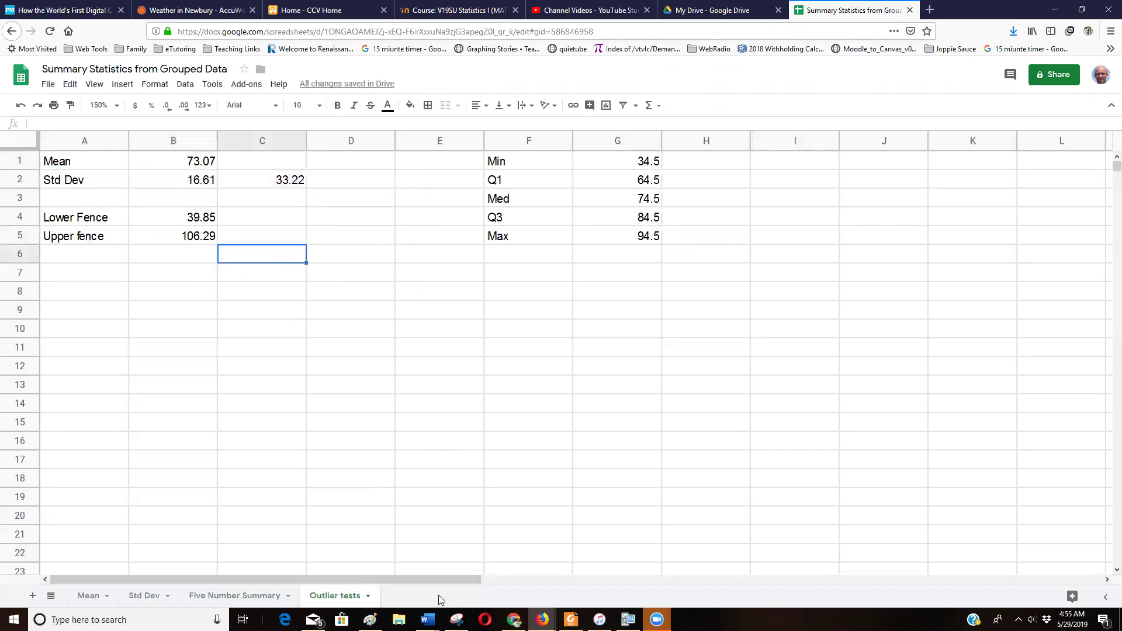
# Switch to the Class Midpoint (x) snip in Snipping Tool, circle 34.5 in red, and place its window below the fences before returning to the spreadsheet
pyautogui.click(457, 619)
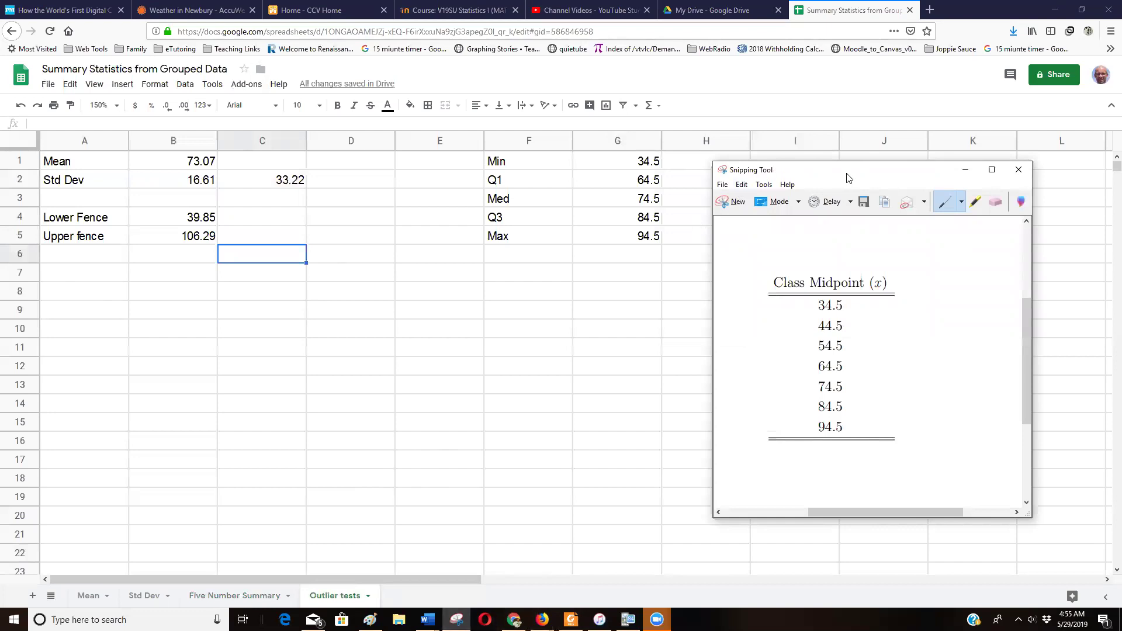
pyautogui.moveTo(849, 177); pyautogui.dragTo(512, 139)
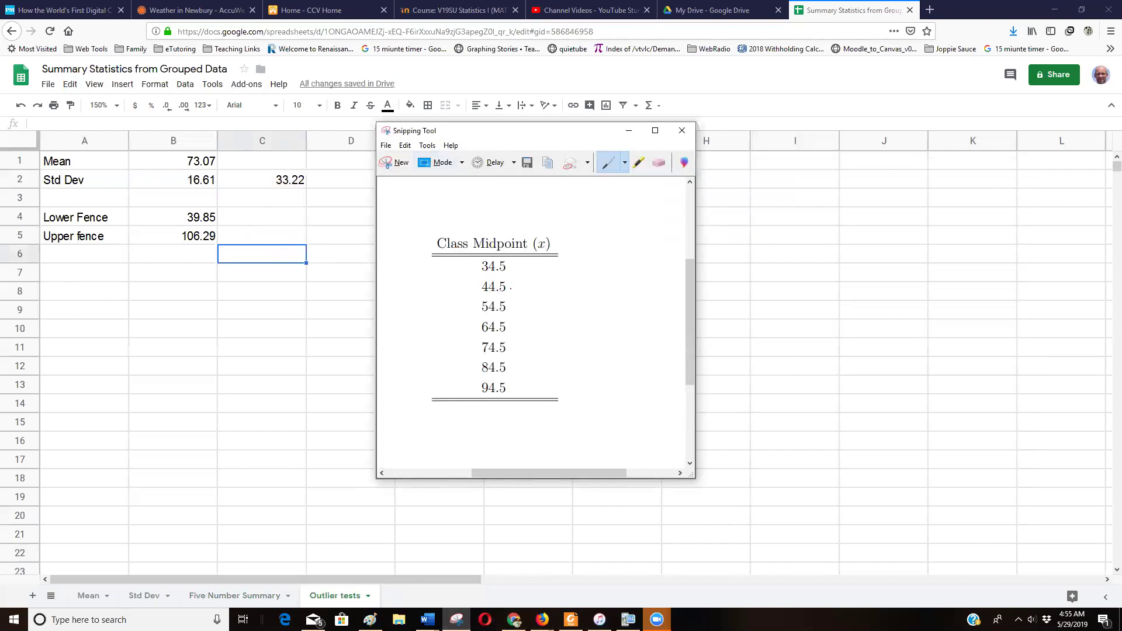
pyautogui.moveTo(516, 261)
pyautogui.mouseDown()
pyautogui.moveTo(507, 248)
pyautogui.moveTo(472, 245)
pyautogui.moveTo(460, 266)
pyautogui.moveTo(509, 275)
pyautogui.moveTo(519, 248)
pyautogui.mouseUp()
pyautogui.moveTo(543, 141); pyautogui.dragTo(226, 298)
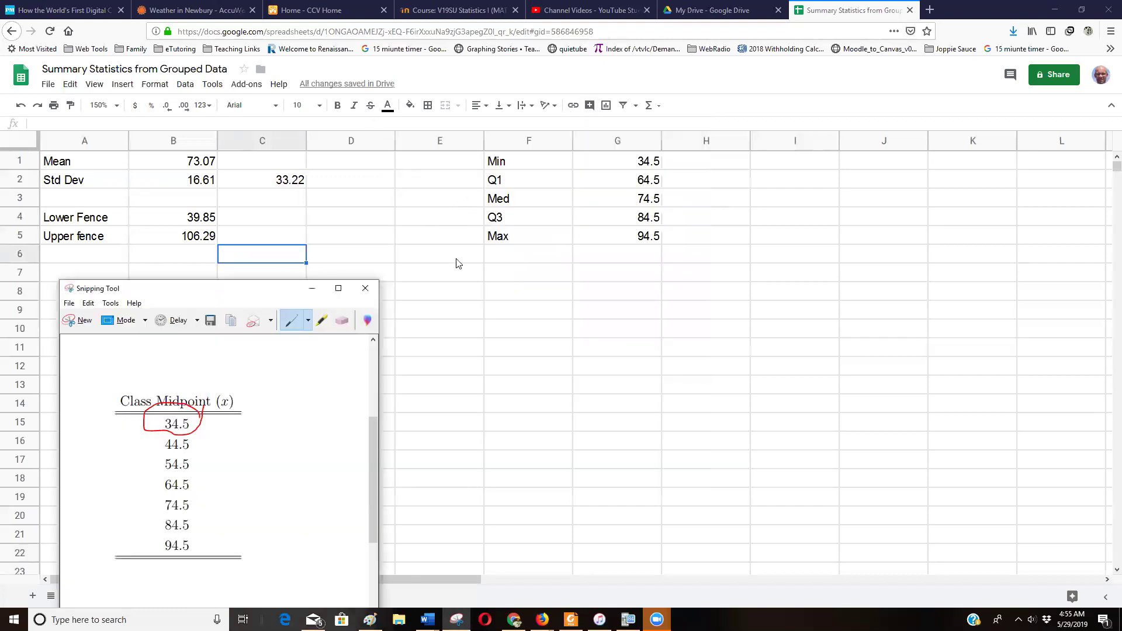
pyautogui.click(608, 311)
# Switch to the statistics textbook in Foxit Reader, read the IQR outlier notes on page 25 in a widened window, and return to the spreadsheet
pyautogui.click(571, 619)
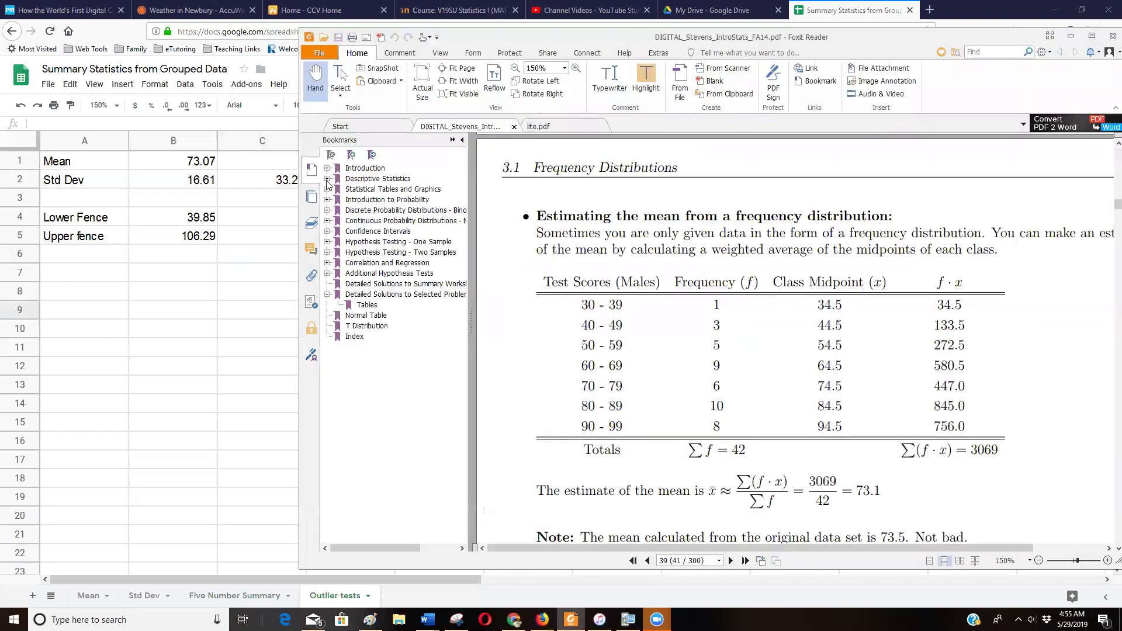
pyautogui.click(327, 179)
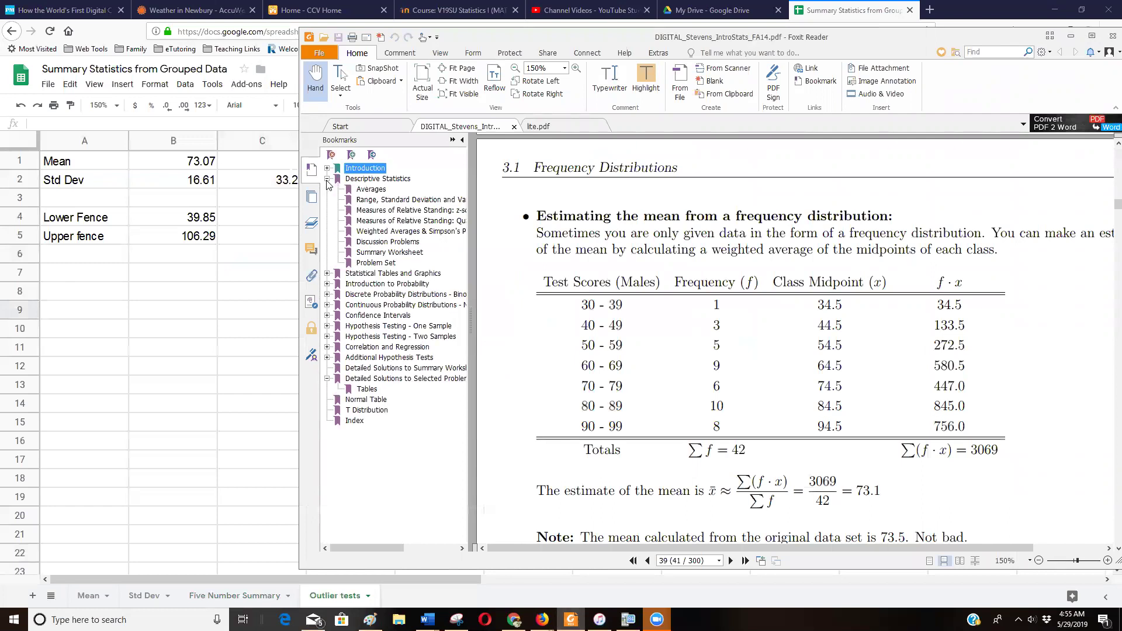
pyautogui.click(401, 224)
pyautogui.scroll(-3, 583, 412)
pyautogui.scroll(-4, 583, 412)
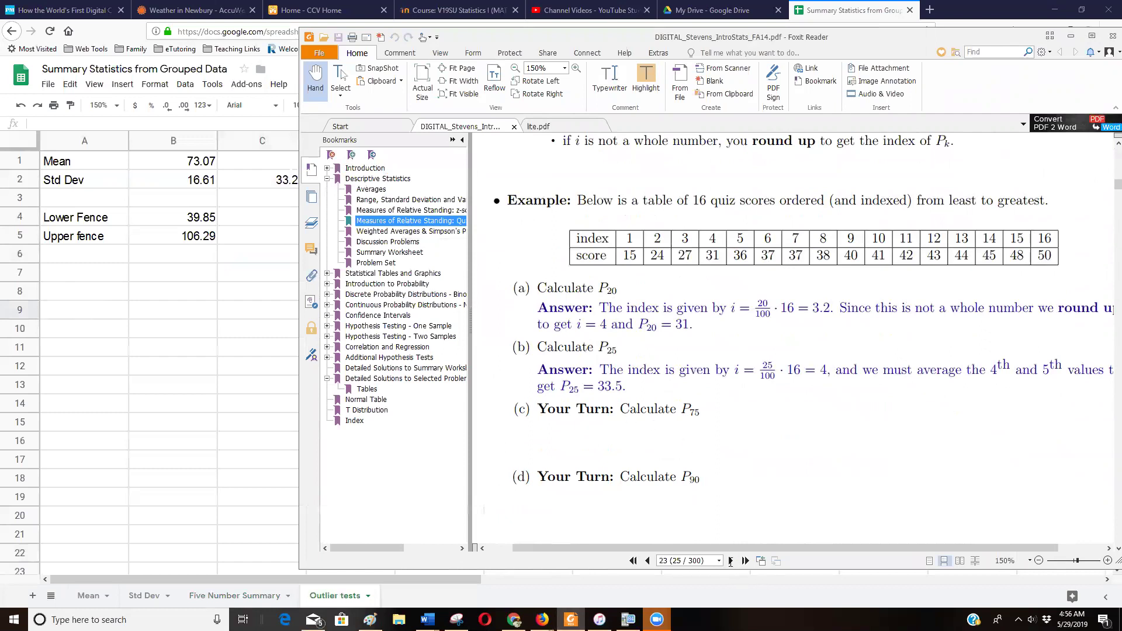
pyautogui.doubleClick(730, 561)
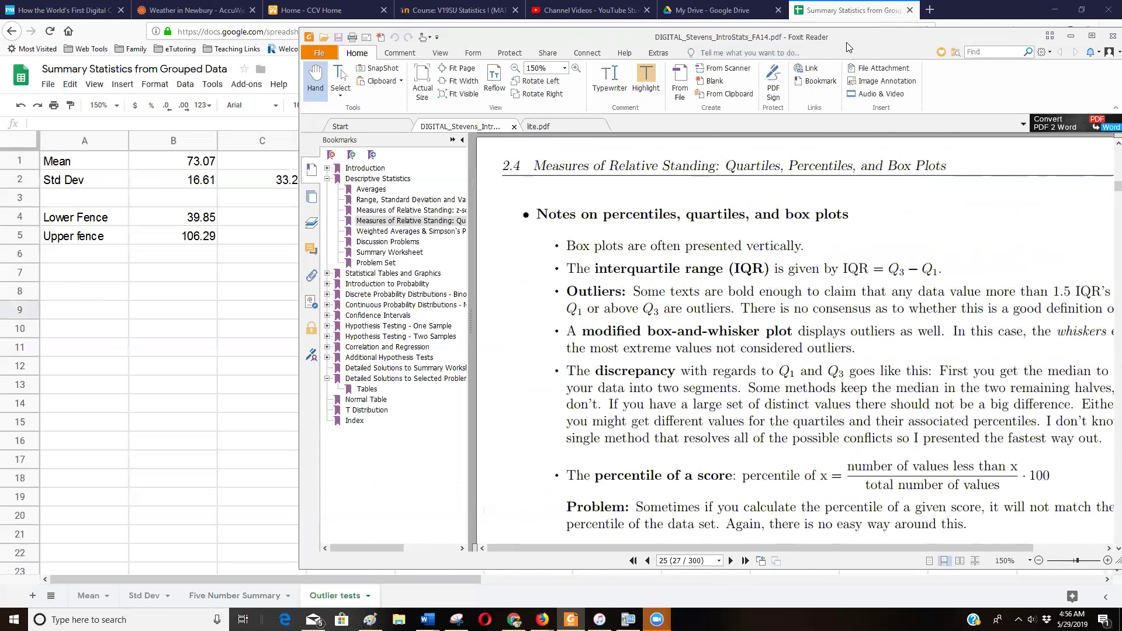
pyautogui.moveTo(856, 47); pyautogui.dragTo(716, 50)
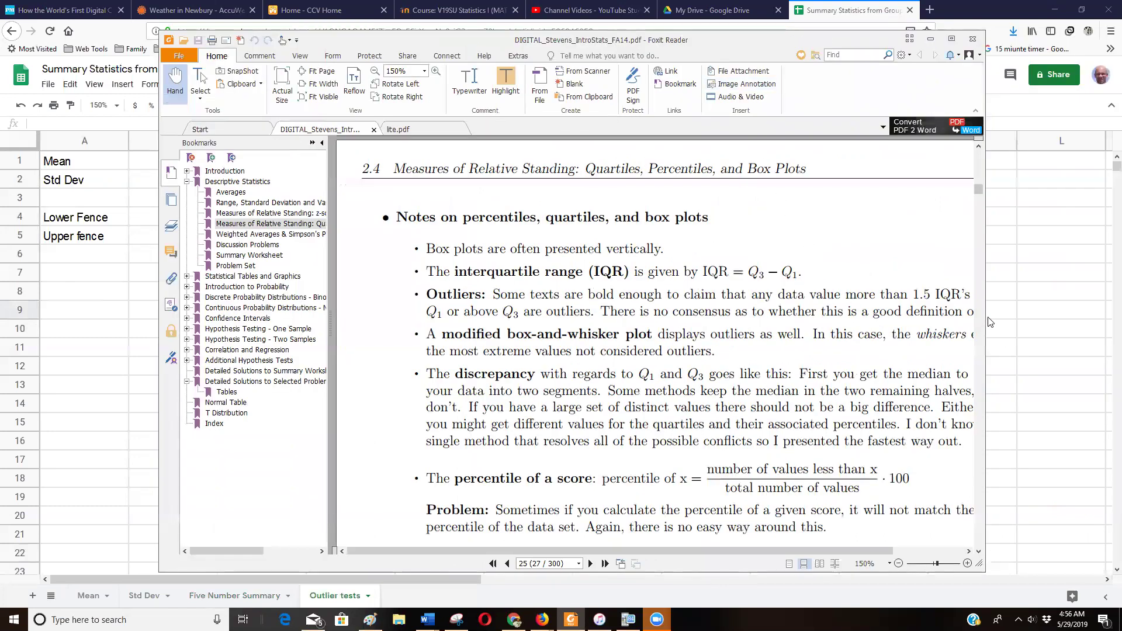
pyautogui.moveTo(985, 317); pyautogui.dragTo(1087, 300)
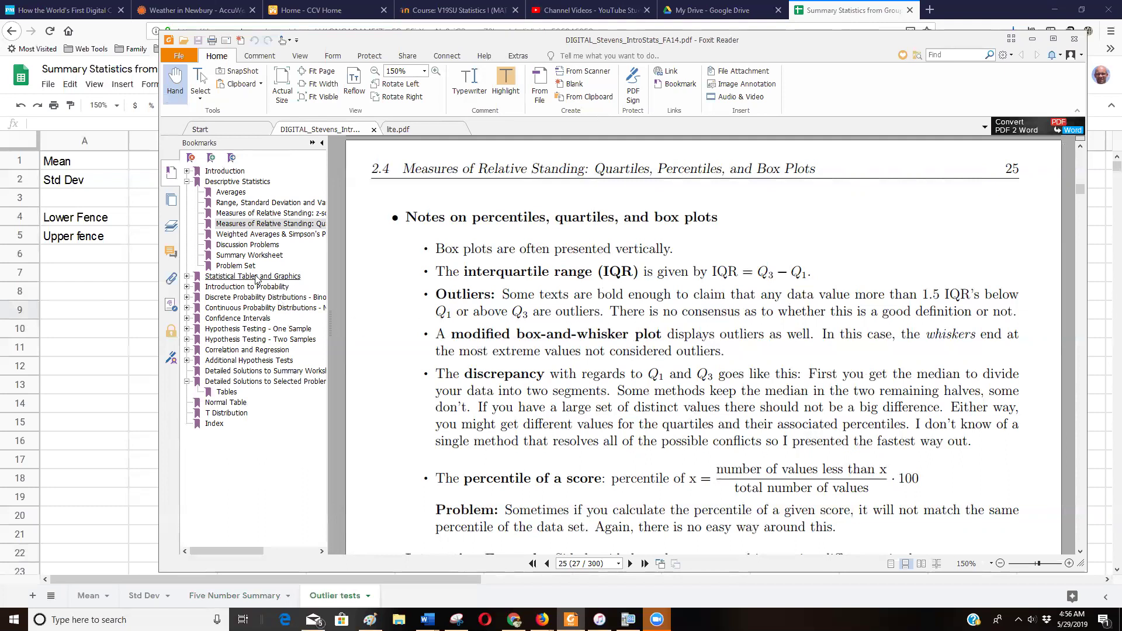
pyautogui.click(117, 334)
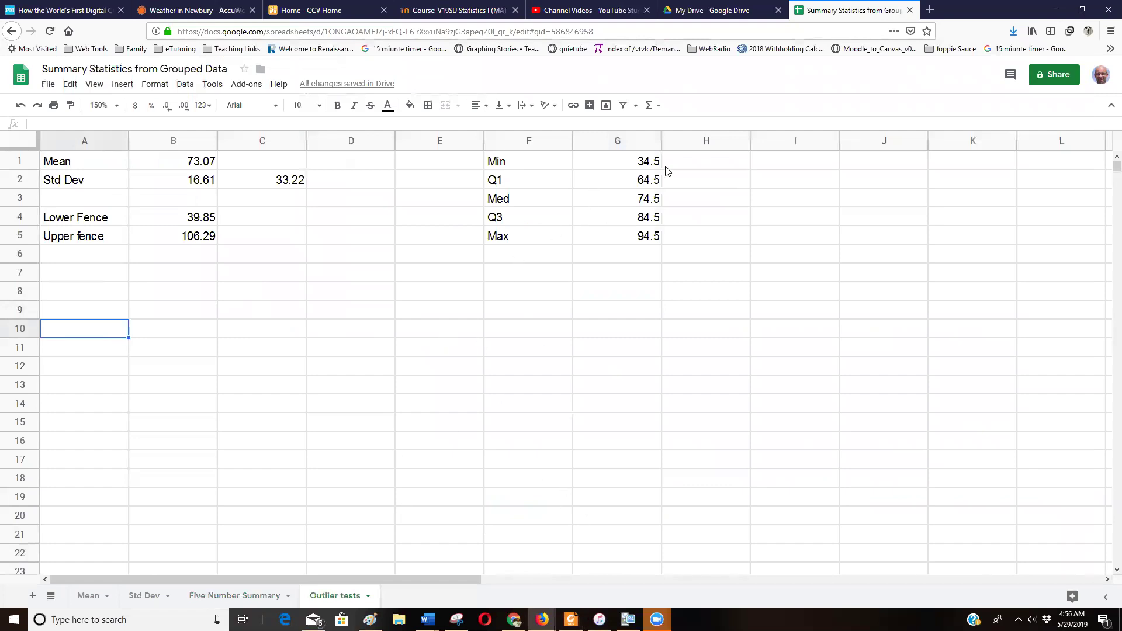
# Enter the interquartile range label Q3-Q1 in F7, below the five number summary
pyautogui.click(558, 281)
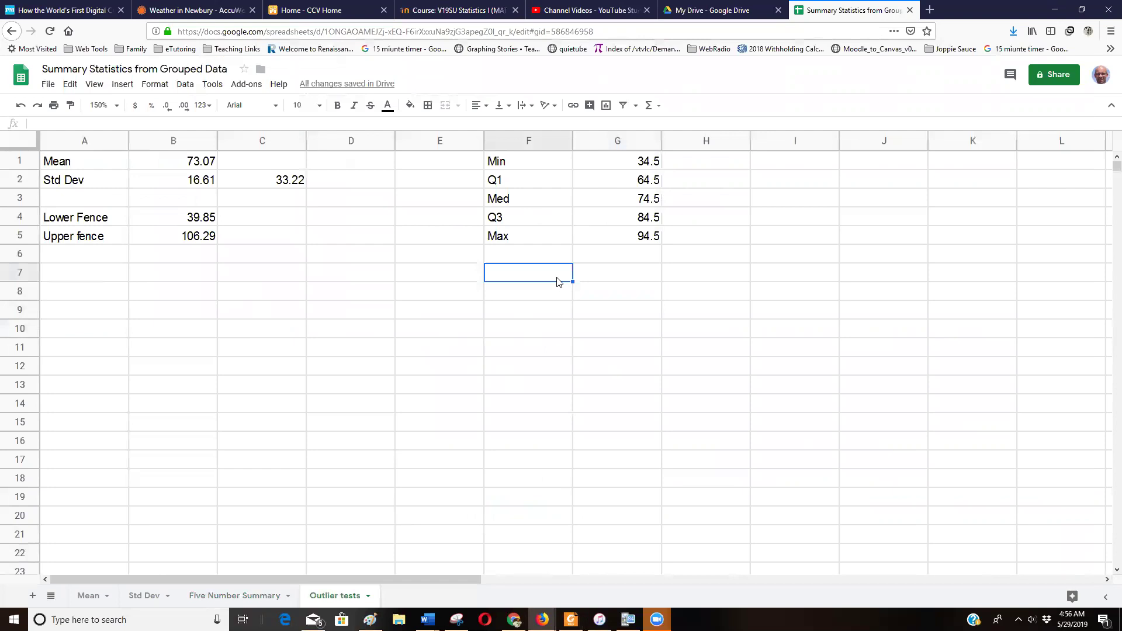
pyautogui.write('Q3-')
pyautogui.press('BackSpace')
pyautogui.press('BackSpace')
pyautogui.write('3-Q1')
pyautogui.press('Return')
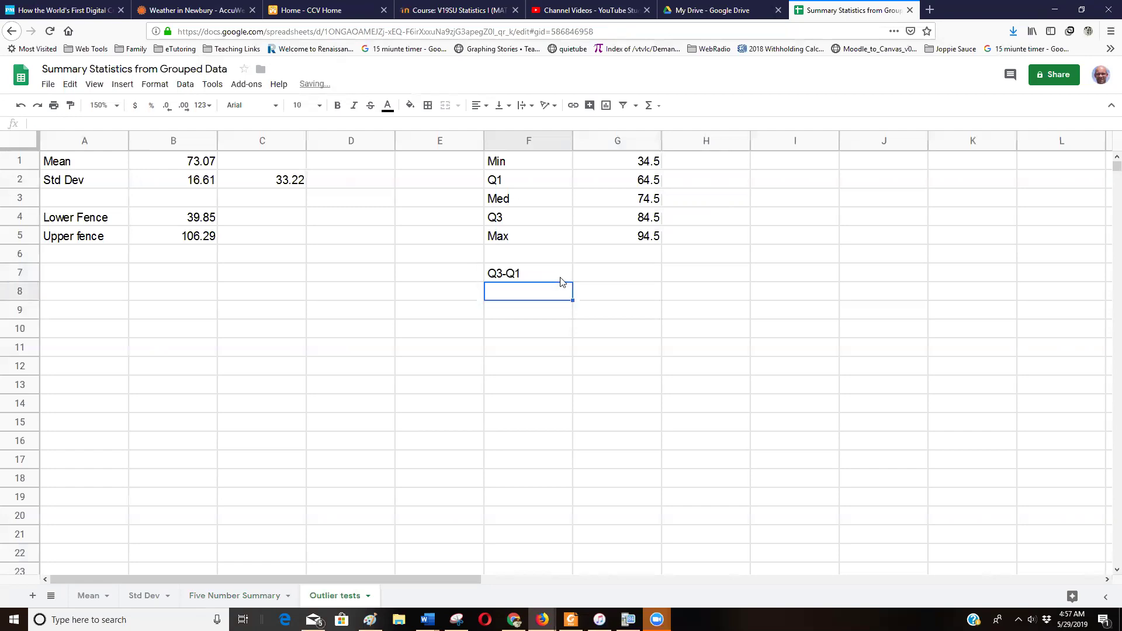
# Calculate the interquartile range in G7 with the formula =G4-G2
pyautogui.click(612, 274)
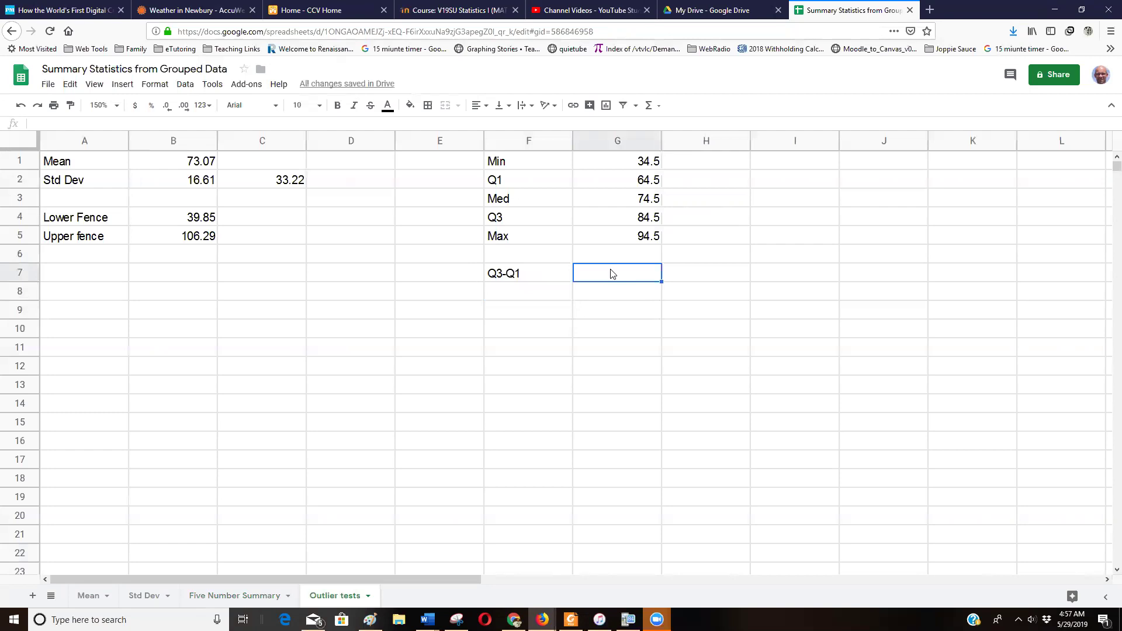
pyautogui.write('=')
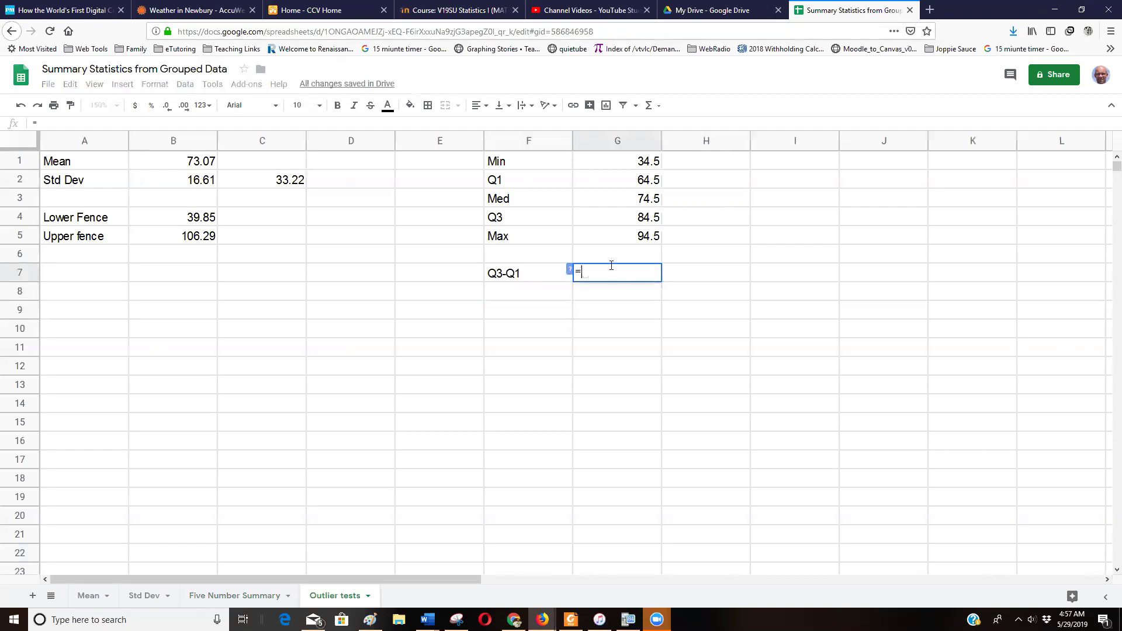
pyautogui.click(638, 220)
pyautogui.write('-')
pyautogui.click(624, 181)
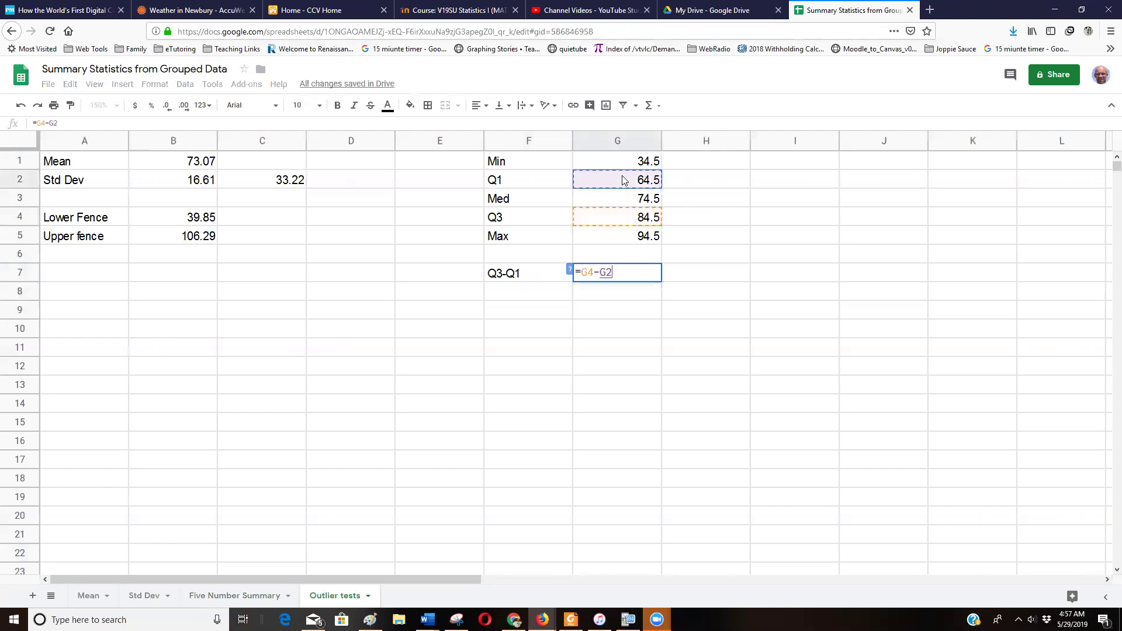
pyautogui.press('Return')
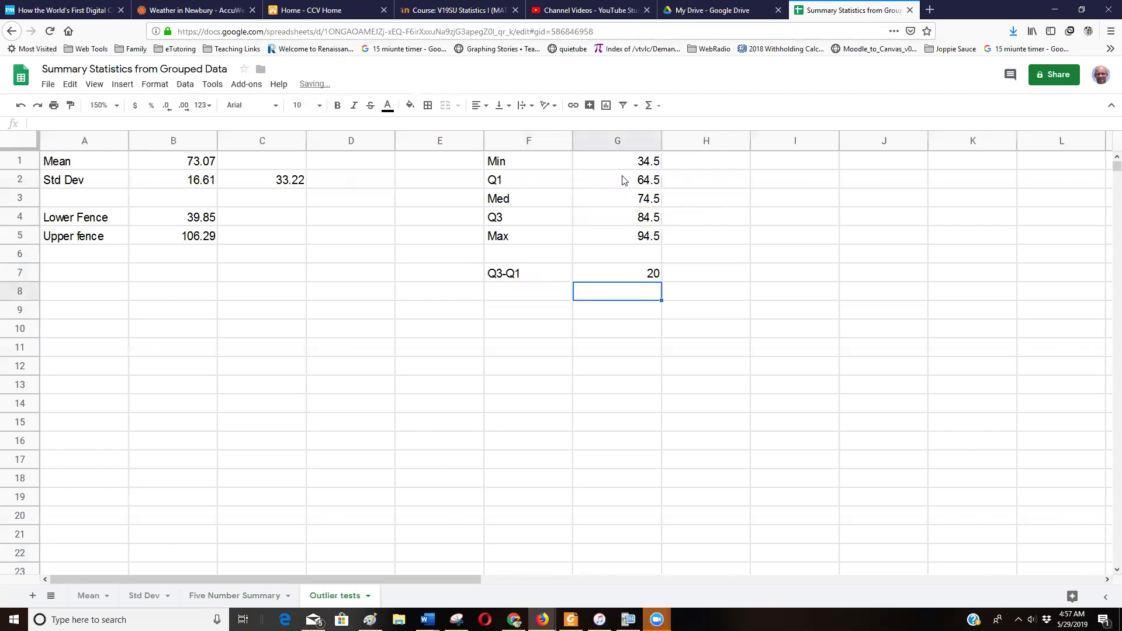
# Copy the Lower Fence and Upper fence labels from A4:A5 into F10:F11
pyautogui.click(510, 315)
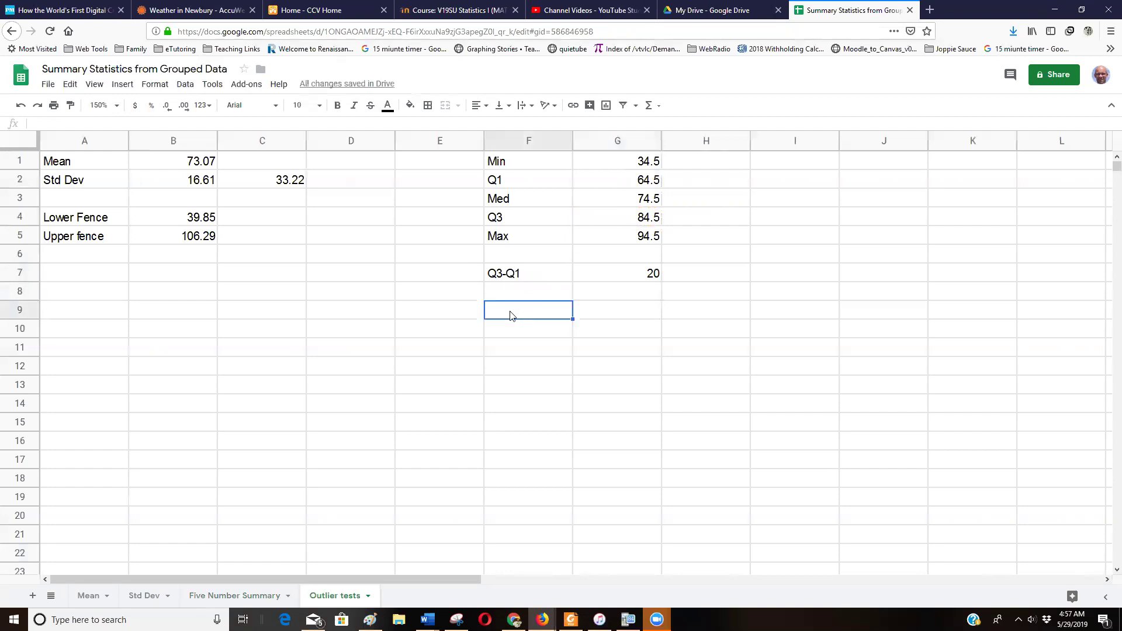
pyautogui.moveTo(100, 225); pyautogui.dragTo(97, 244)
pyautogui.hotkey('ctrl', 'c')
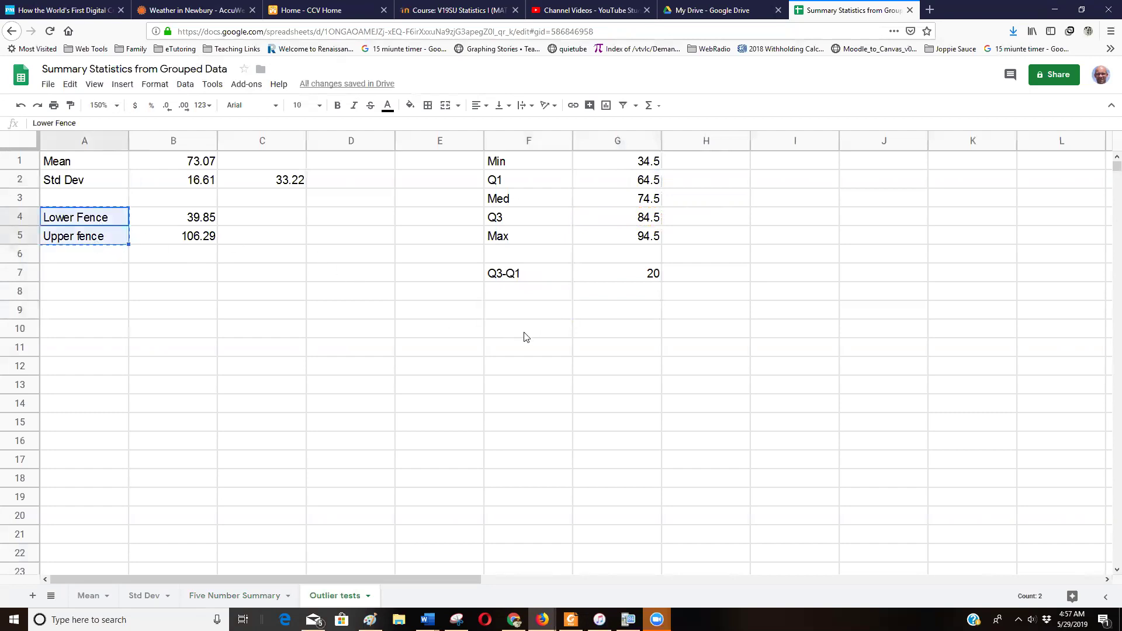
pyautogui.click(525, 332)
pyautogui.hotkey('ctrl', 'v')
pyautogui.click(634, 336)
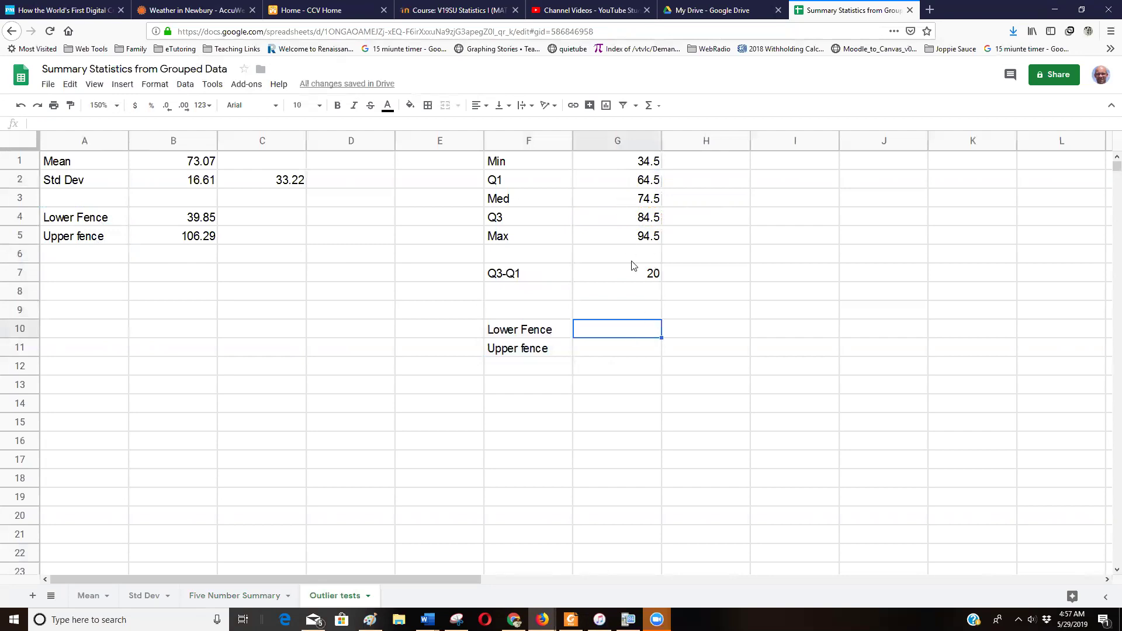
# Calculate 1.5 times the interquartile range in H7 with the formula =1.5*G7
pyautogui.click(712, 278)
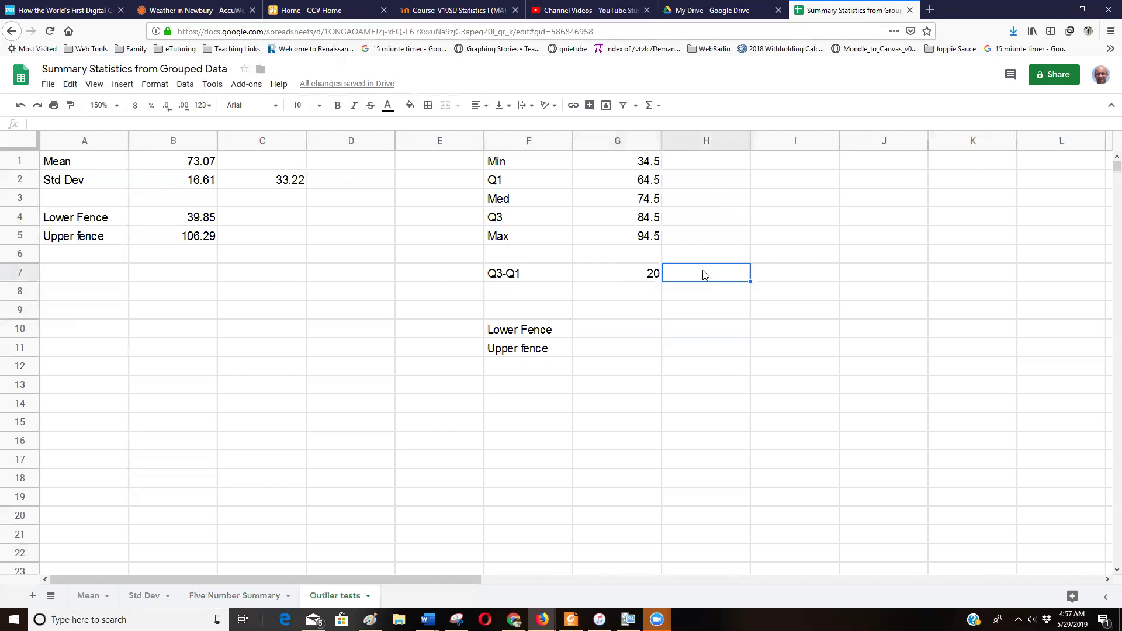
pyautogui.write('=')
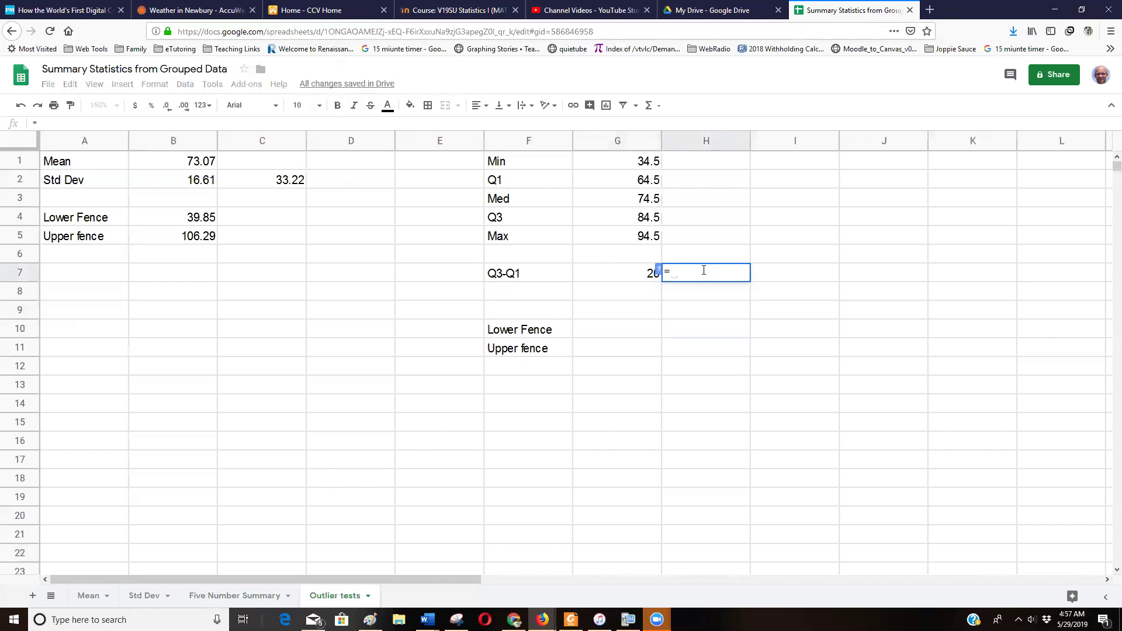
pyautogui.write('1.5*')
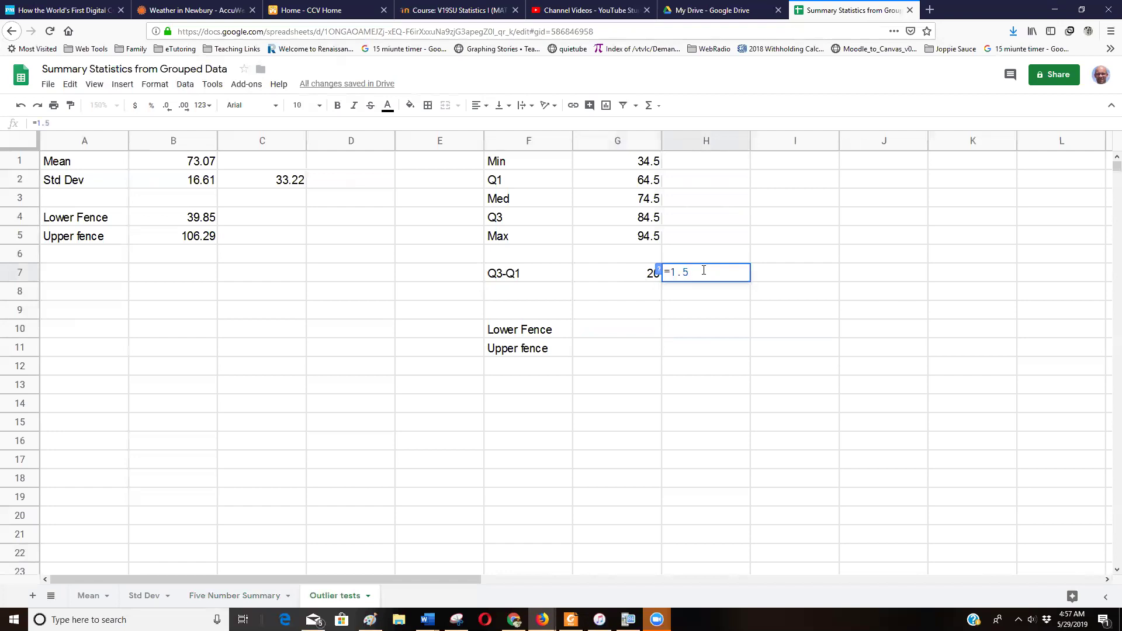
pyautogui.click(623, 277)
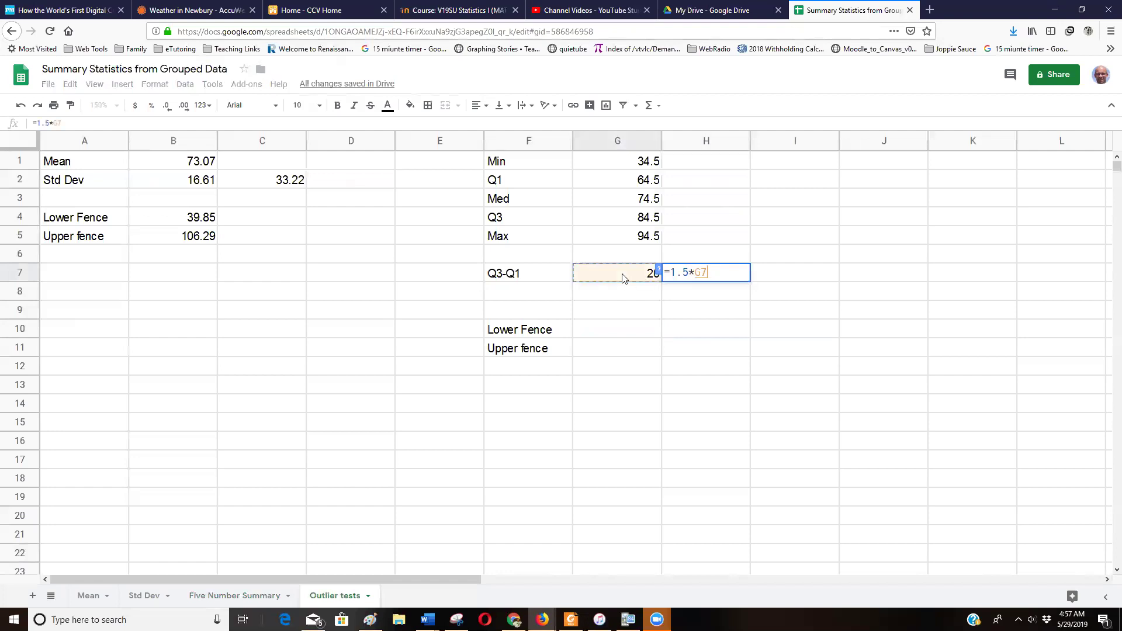
pyautogui.press('Return')
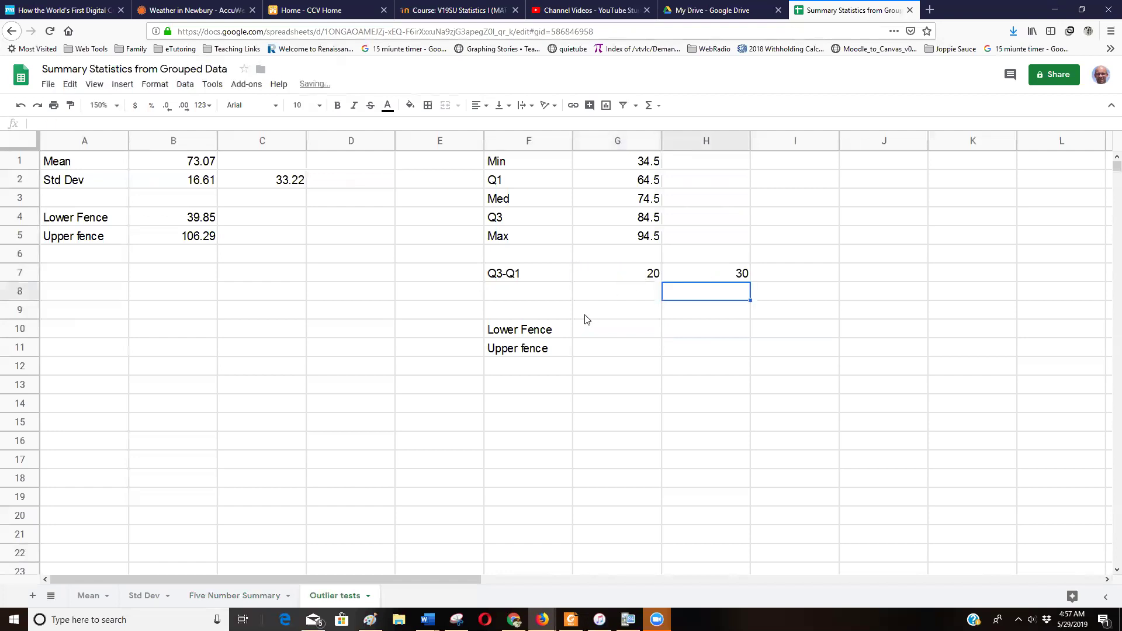
# Calculate the quartile-based lower fence in G10 with the formula =G2-H7
pyautogui.click(602, 330)
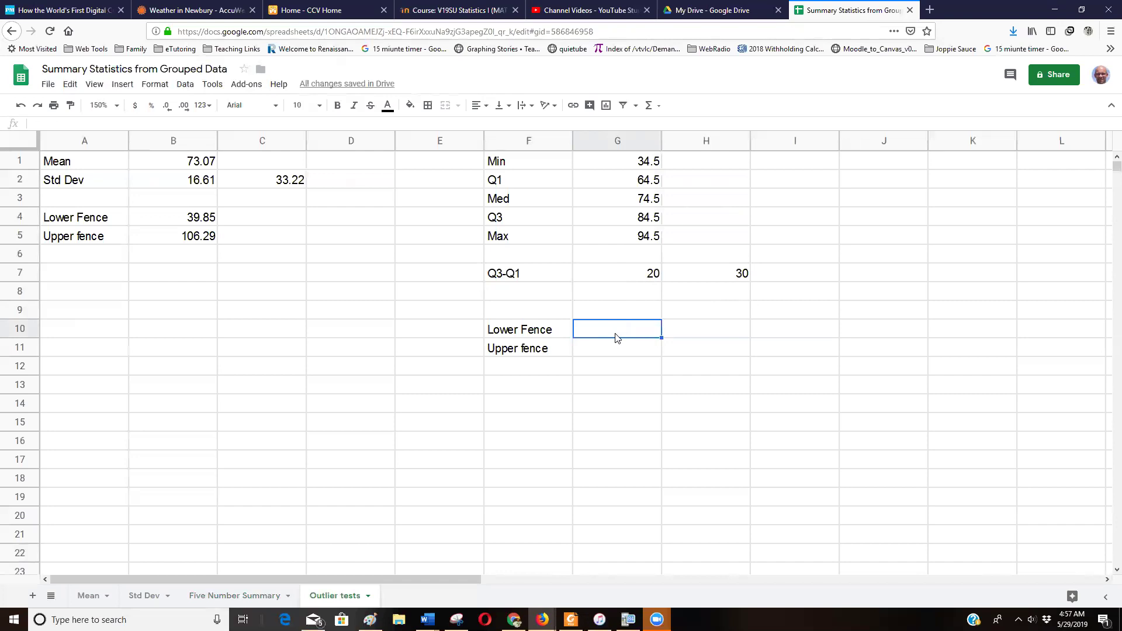
pyautogui.write('=')
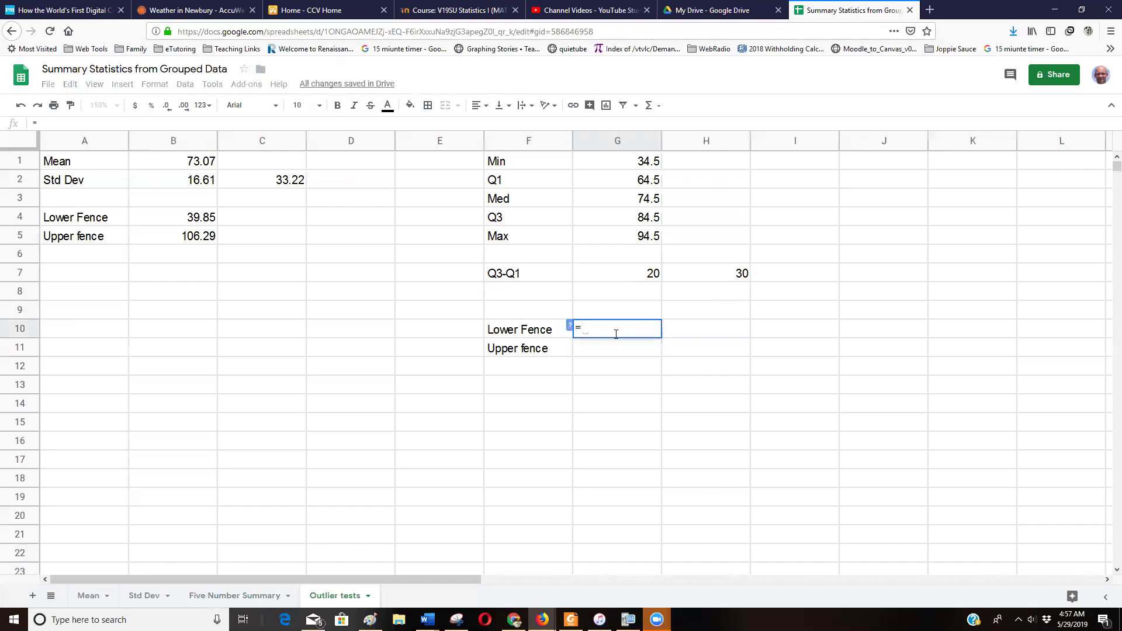
pyautogui.click(634, 201)
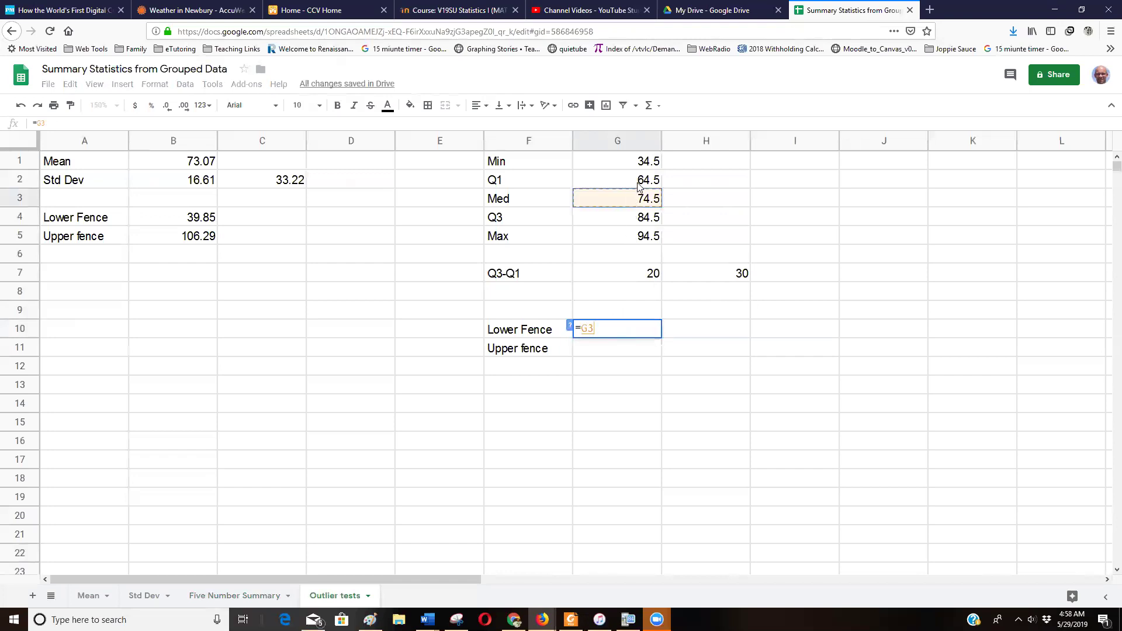
pyautogui.click(640, 186)
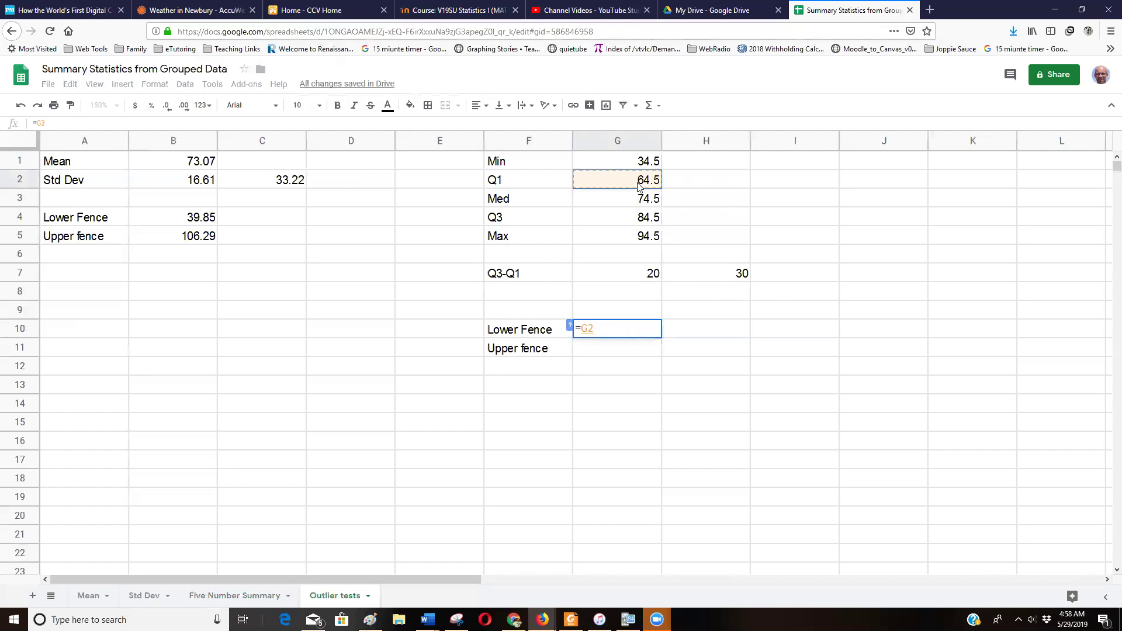
pyautogui.write('-')
pyautogui.click(702, 274)
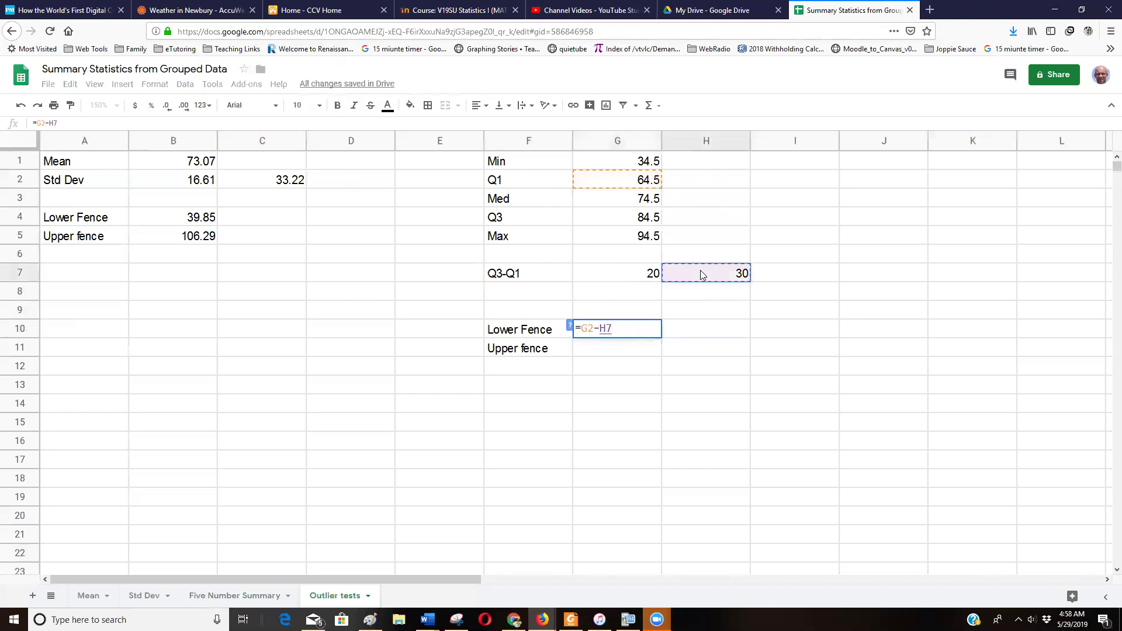
pyautogui.press('Return')
# Calculate the quartile-based upper fence in G11 with the formula =G4+H7
pyautogui.click(608, 184)
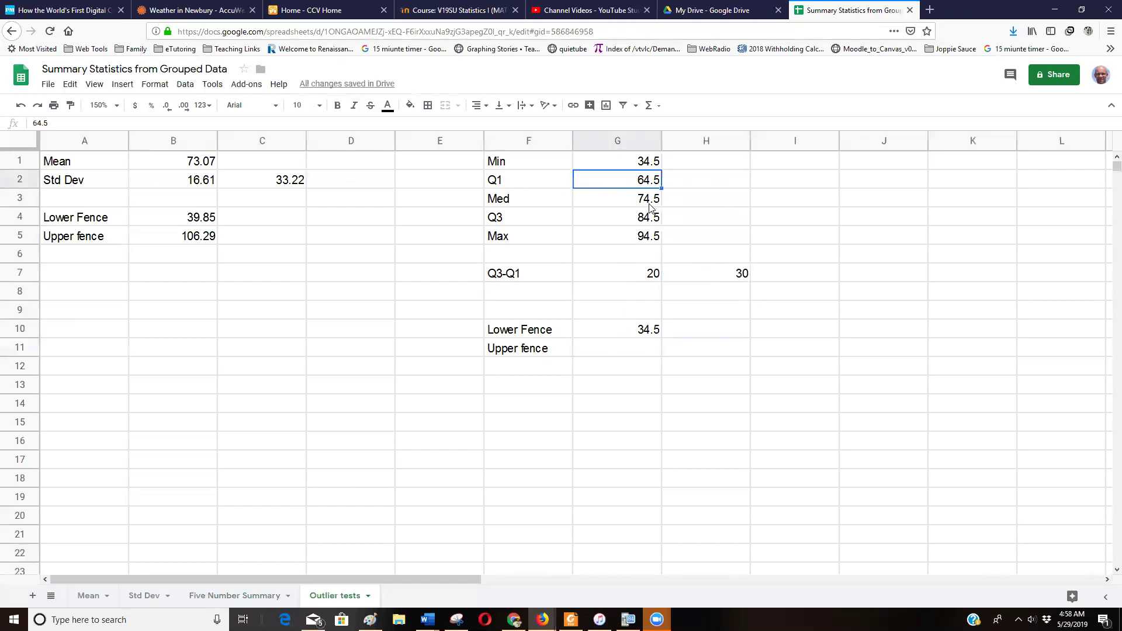
pyautogui.click(631, 353)
pyautogui.write('=')
pyautogui.click(647, 220)
pyautogui.write('+')
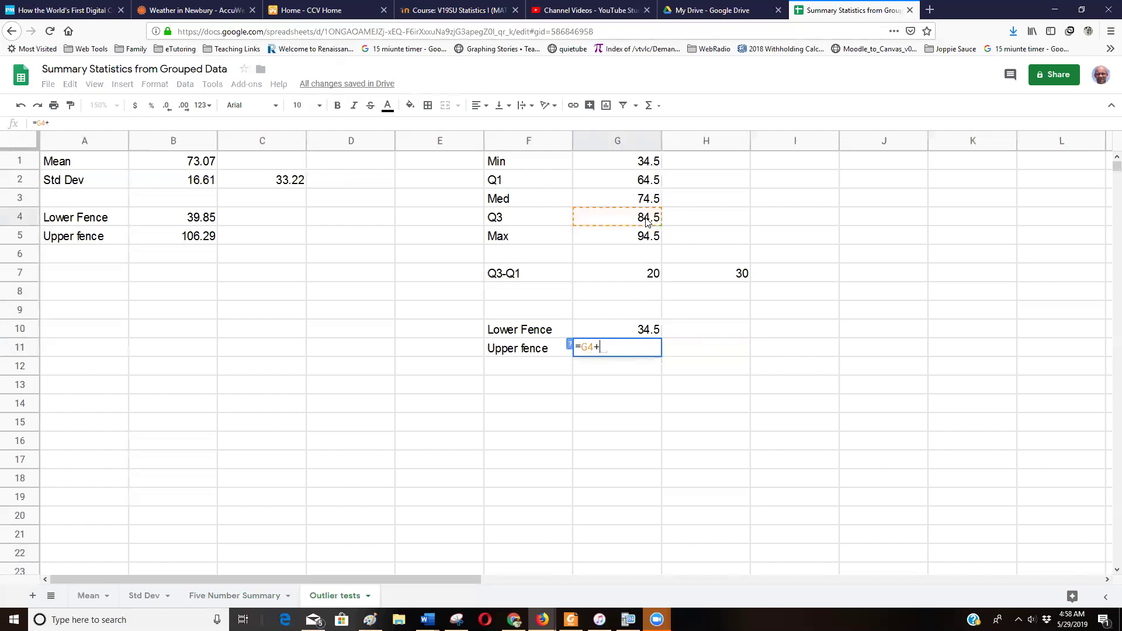
pyautogui.click(697, 273)
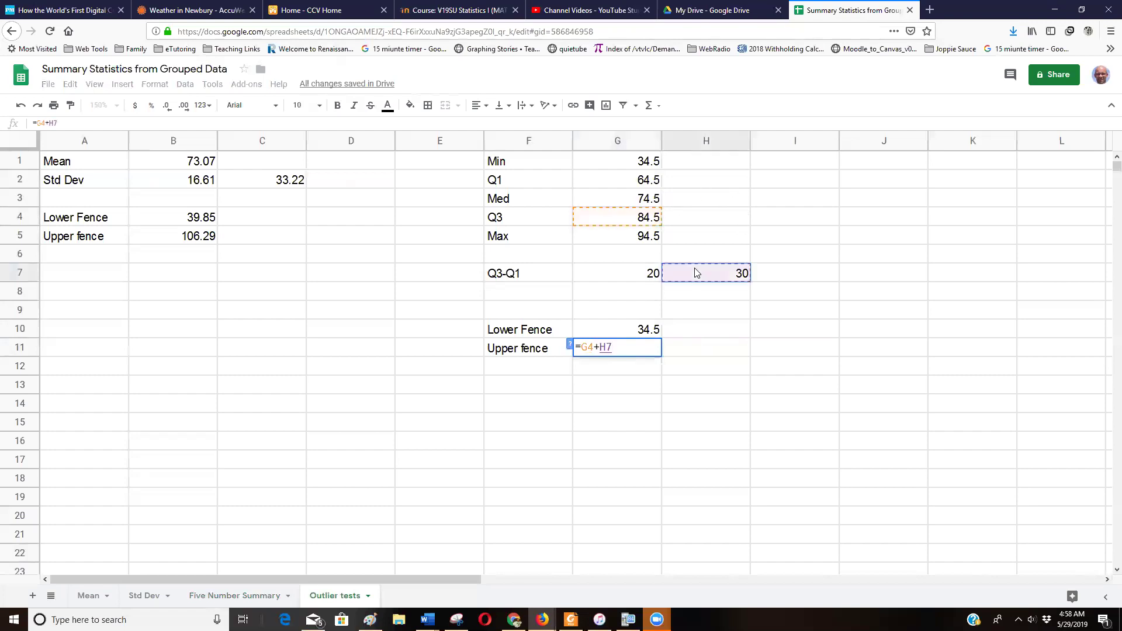
pyautogui.press('Return')
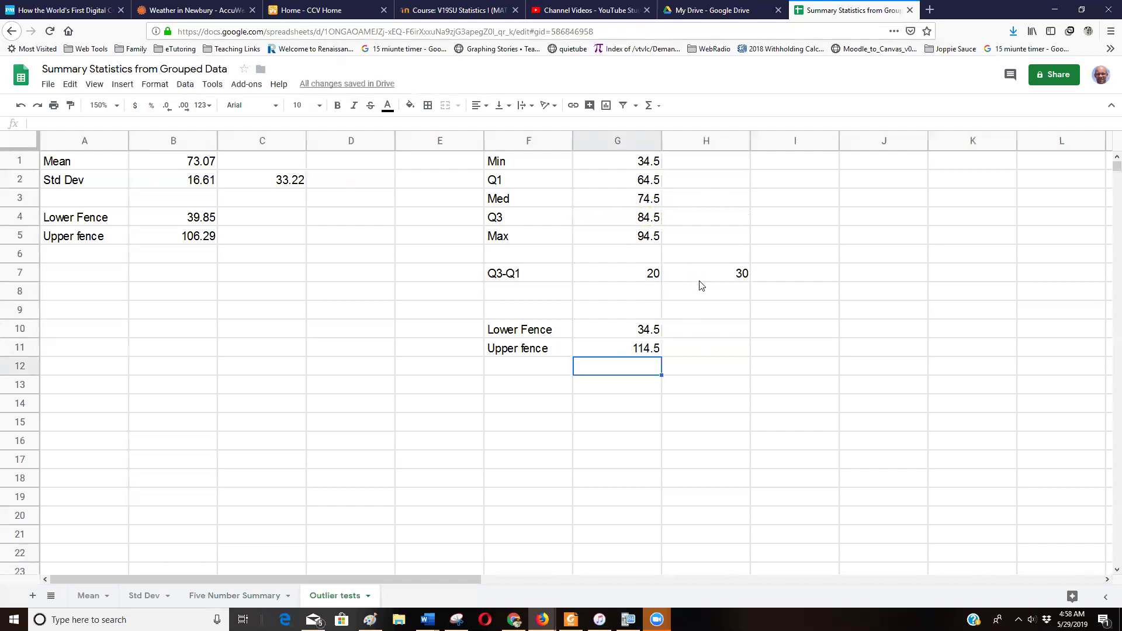
# Check the outlier definition in Foxit Reader and the Class Midpoint snip in Snipping Tool against the fences, then return to the spreadsheet
pyautogui.moveTo(571, 620)
pyautogui.click(581, 584)
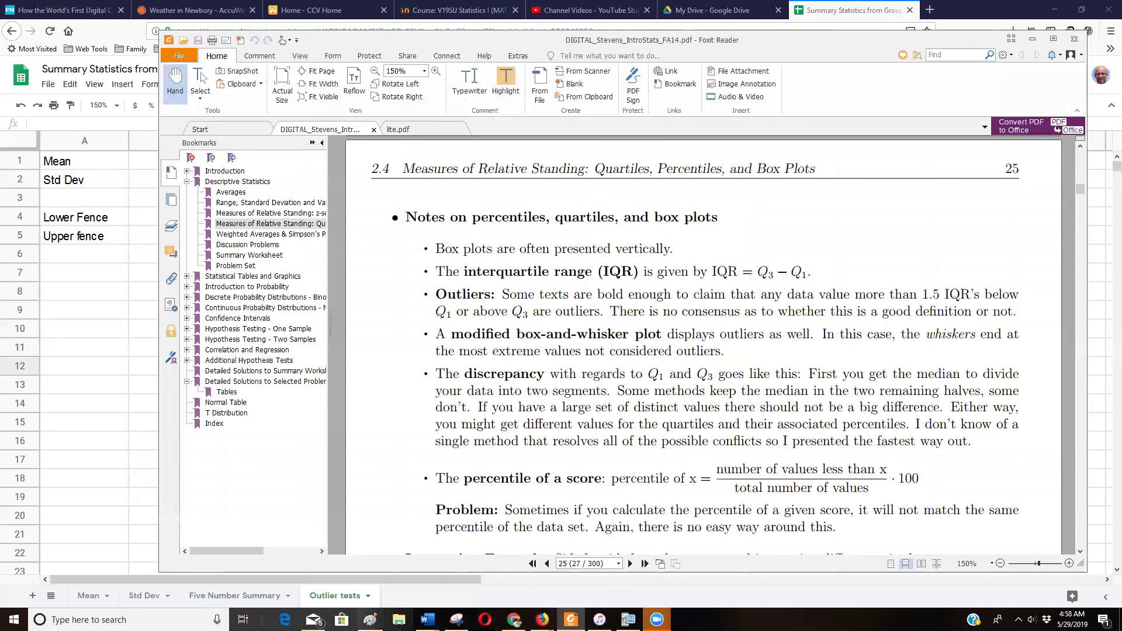
pyautogui.click(456, 620)
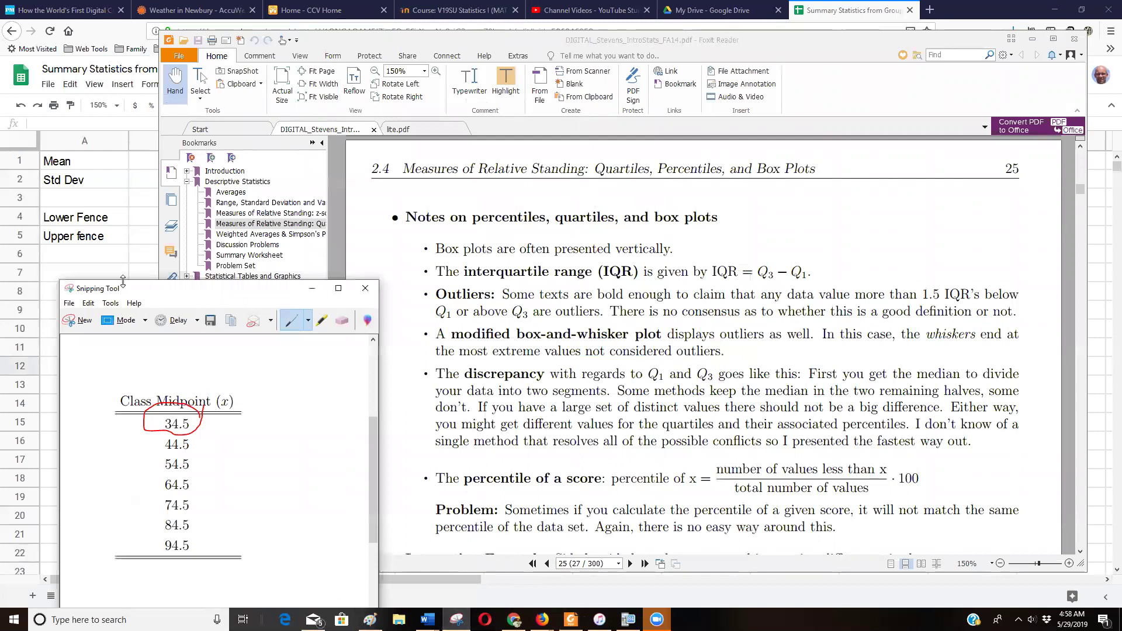
pyautogui.click(104, 256)
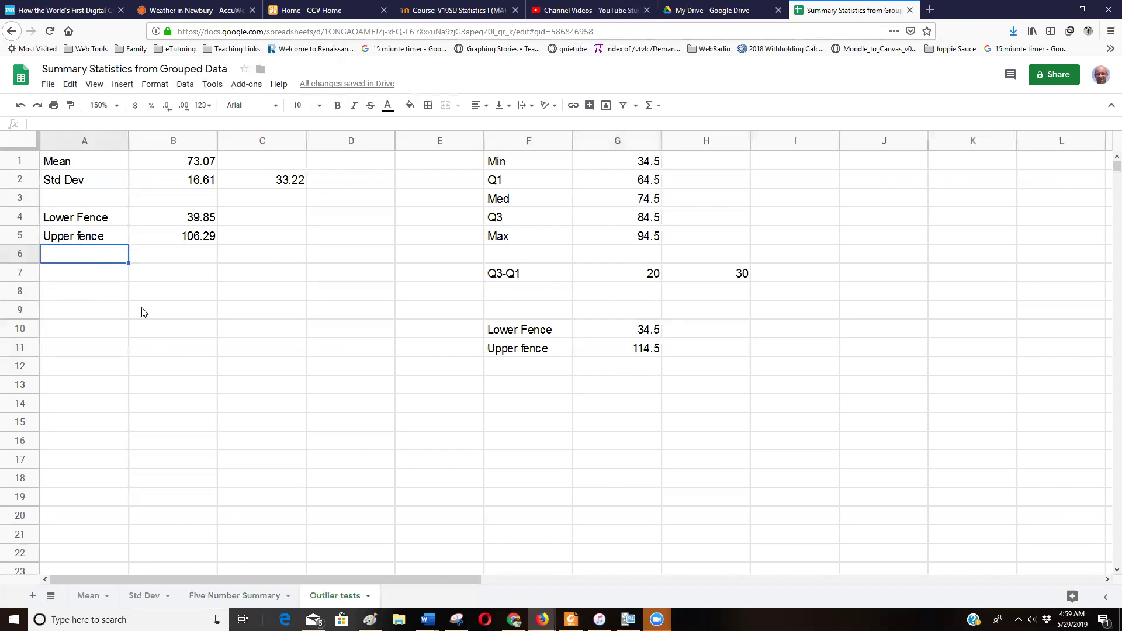
# Compare the frequency table and histogram on the Mean sheet with the fences on the Outlier tests sheet, ending on the Mean sheet
pyautogui.click(87, 596)
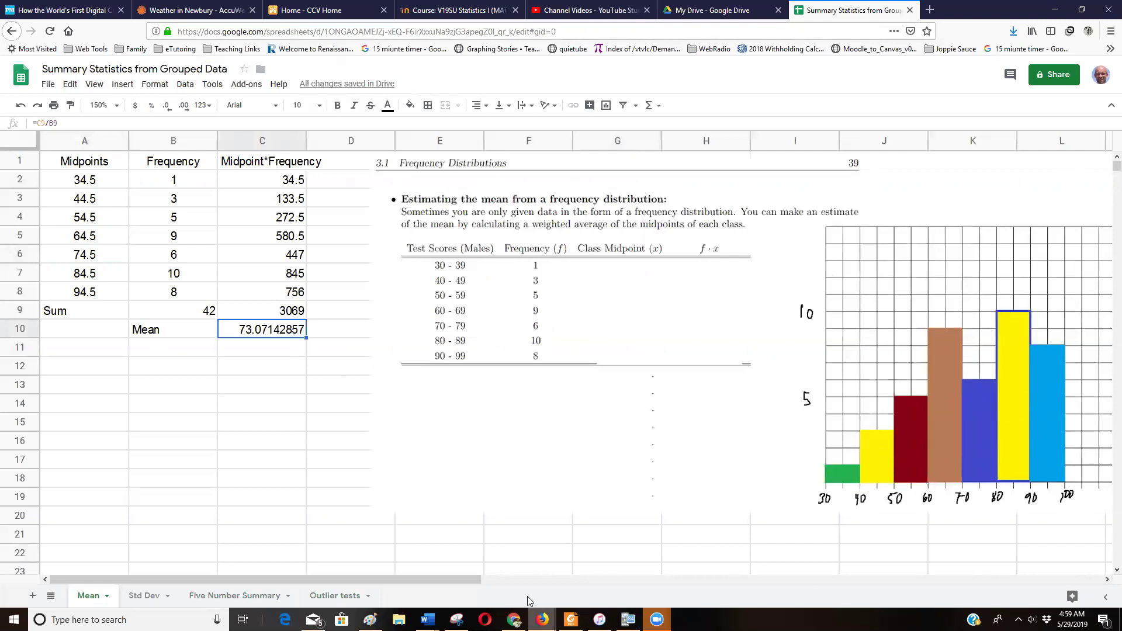
pyautogui.click(330, 599)
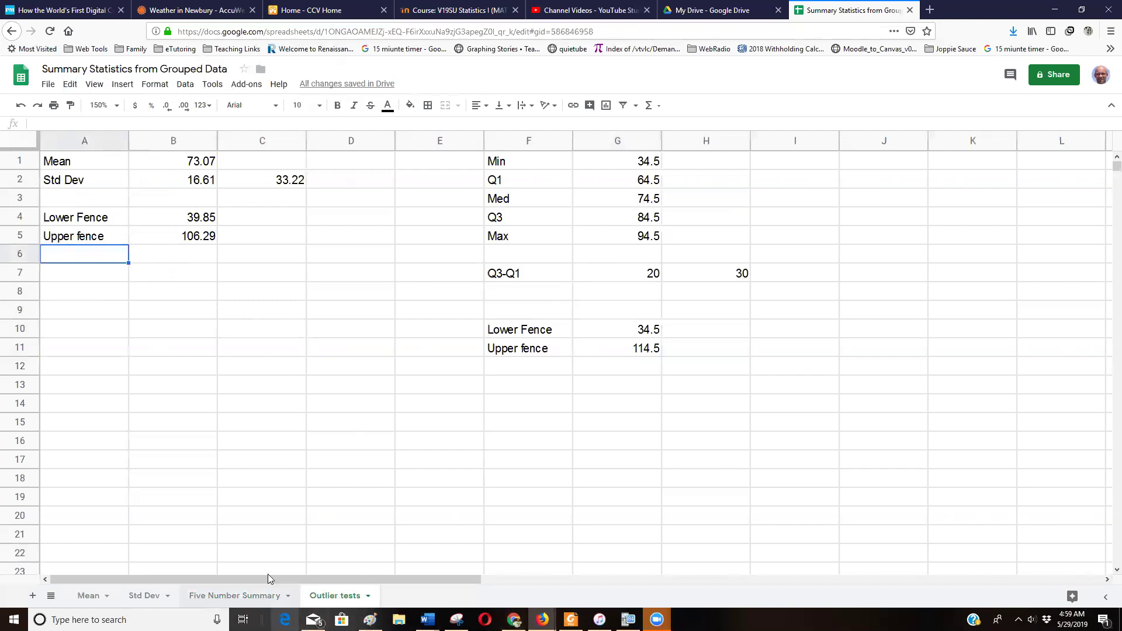
pyautogui.click(88, 596)
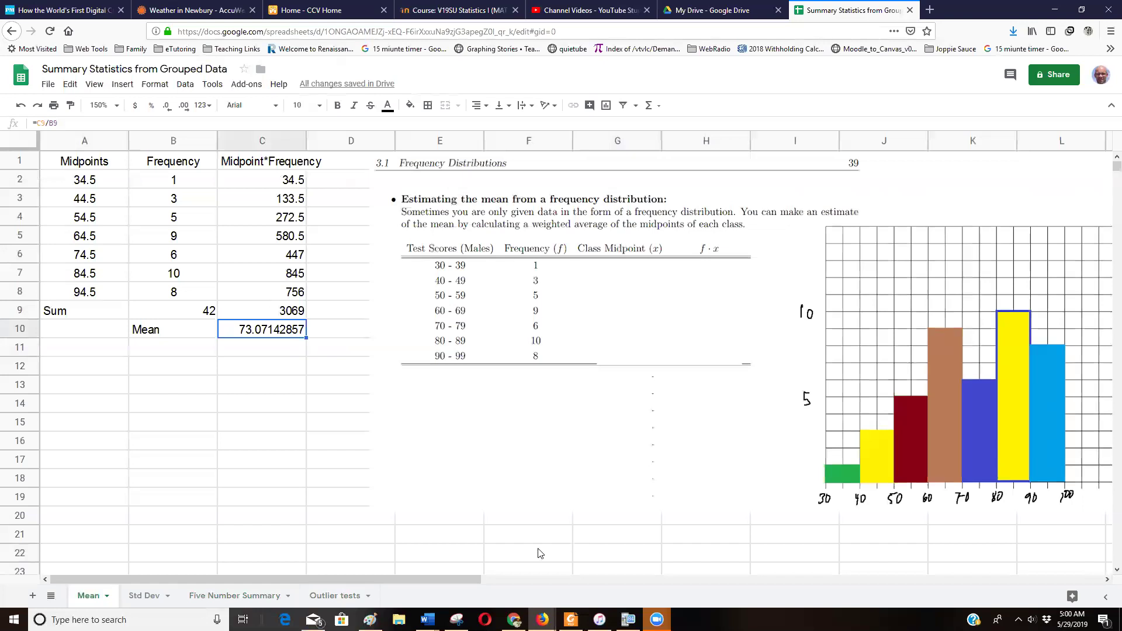
pyautogui.click(320, 595)
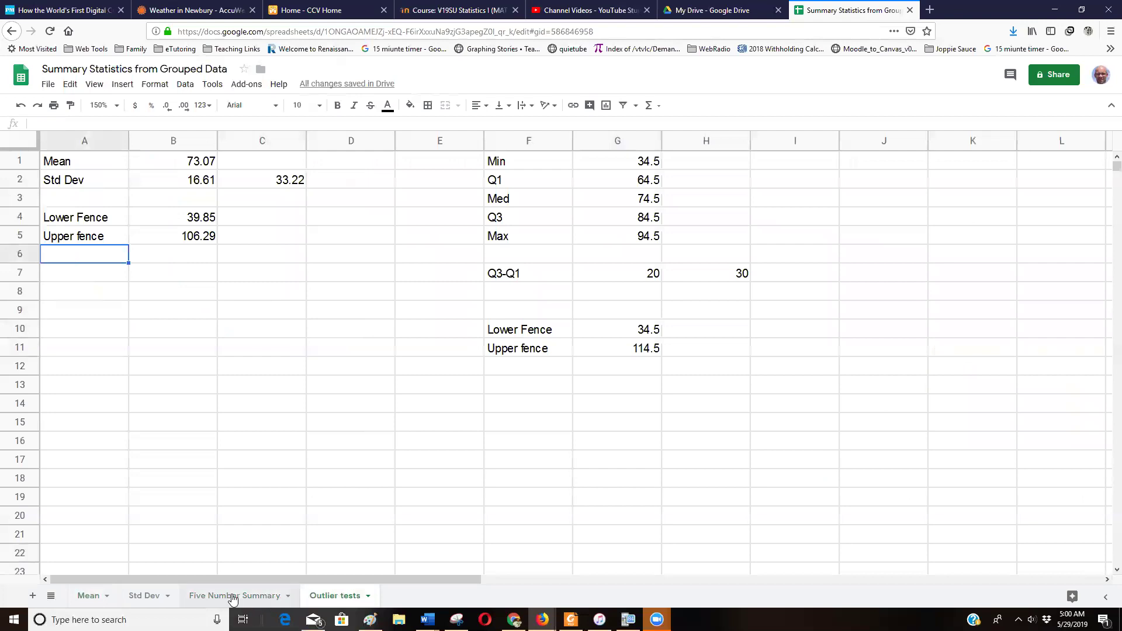
pyautogui.click(86, 596)
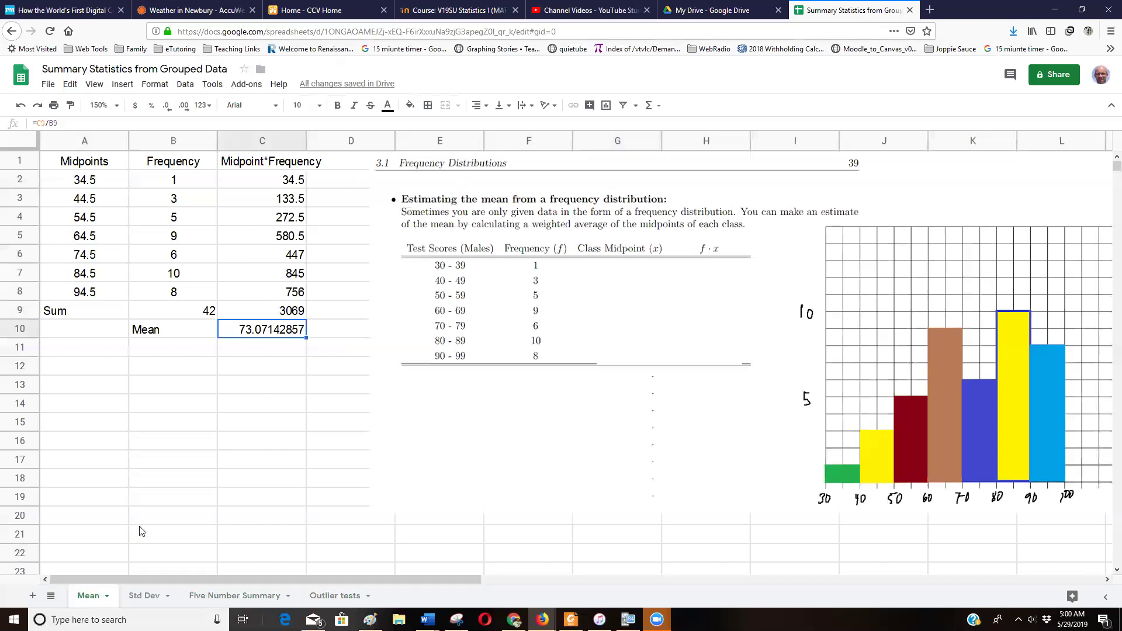